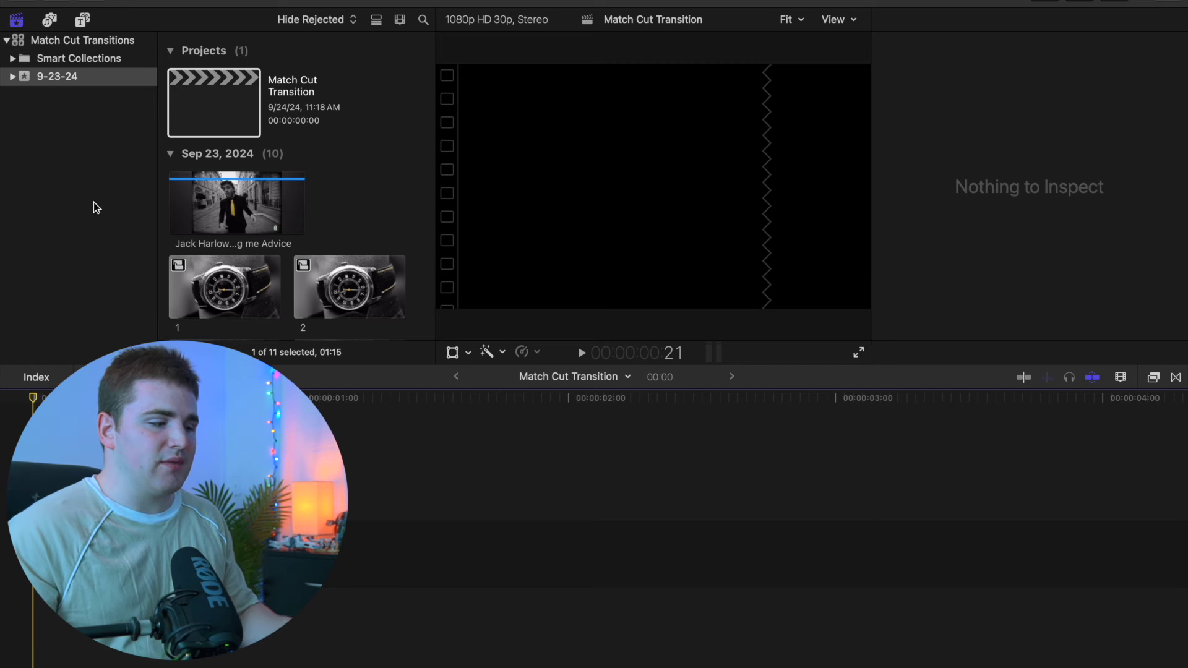
Preview several event clips, including the watch clip 1, clips 4 and 5, and the roundabout clip 6.
scroll(230, 202, down, 3)
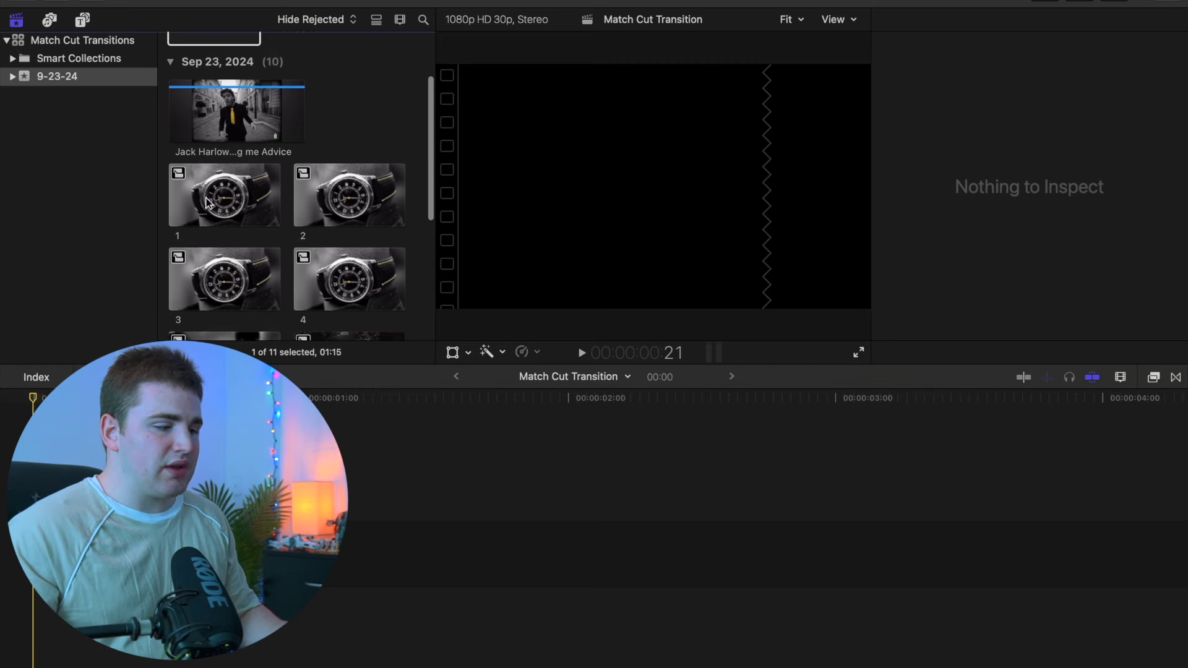
click(209, 204)
scroll(284, 213, down, 3)
click(323, 205)
click(213, 262)
click(326, 270)
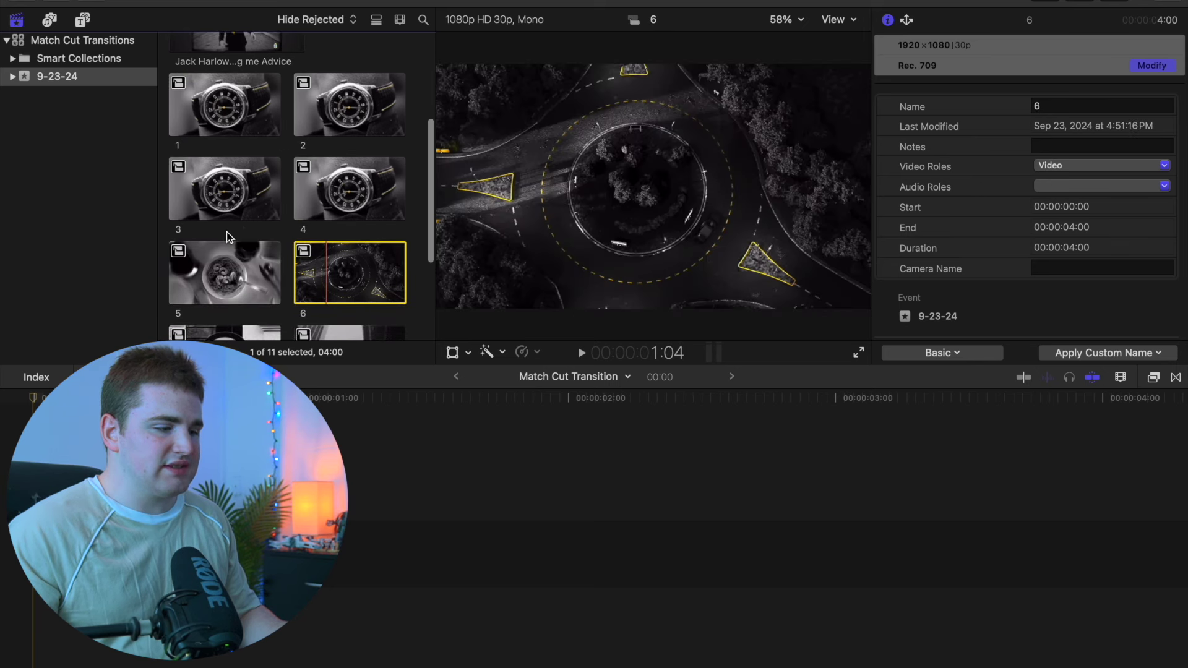
scroll(226, 232, up, 3)
scroll(227, 232, up, 1)
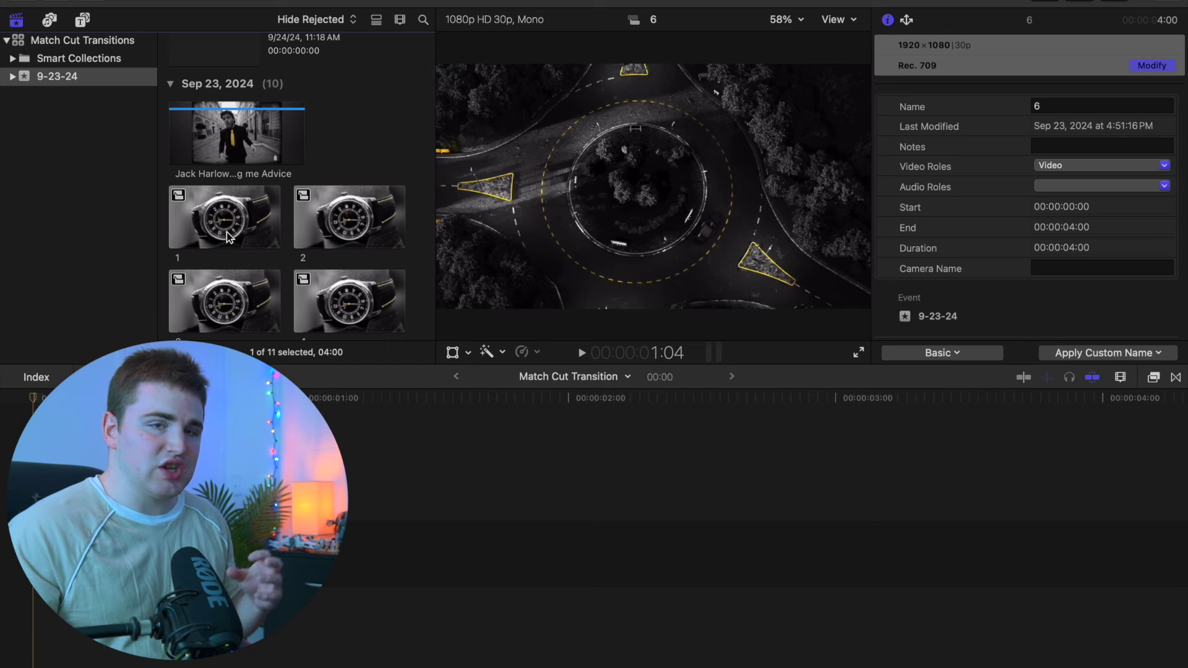
scroll(218, 232, down, 2)
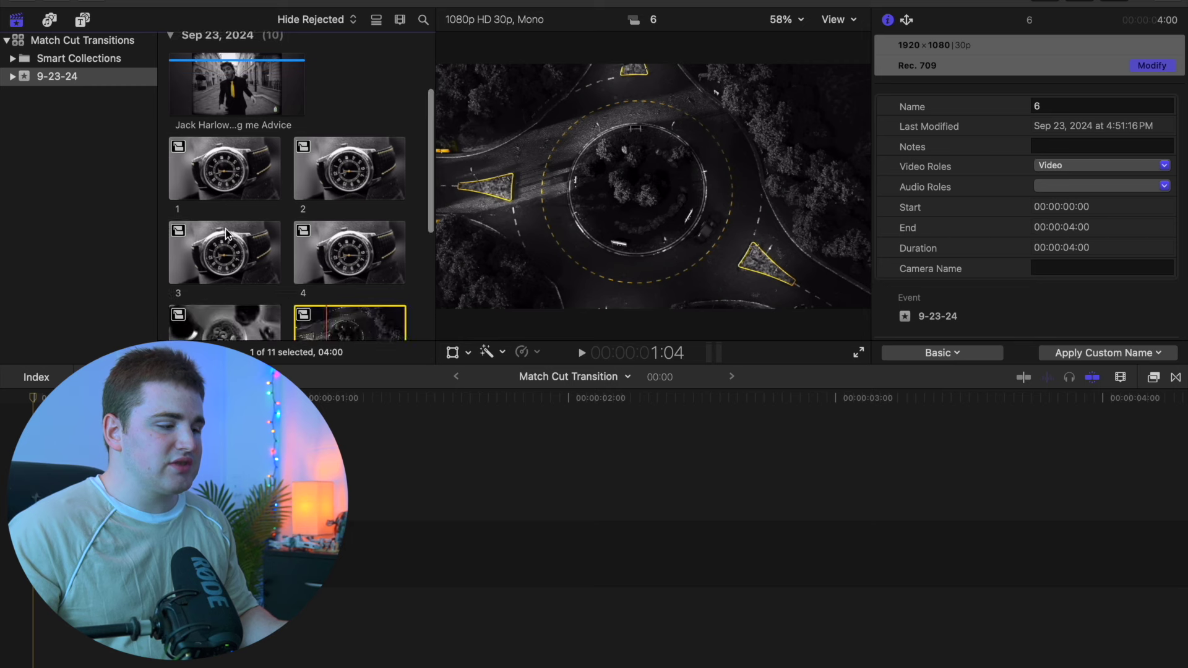
Compare the circular subjects in clips 1 through 6, such as the watch, bicycle wheel, arrow sign and pasta bowl.
click(224, 167)
click(218, 247)
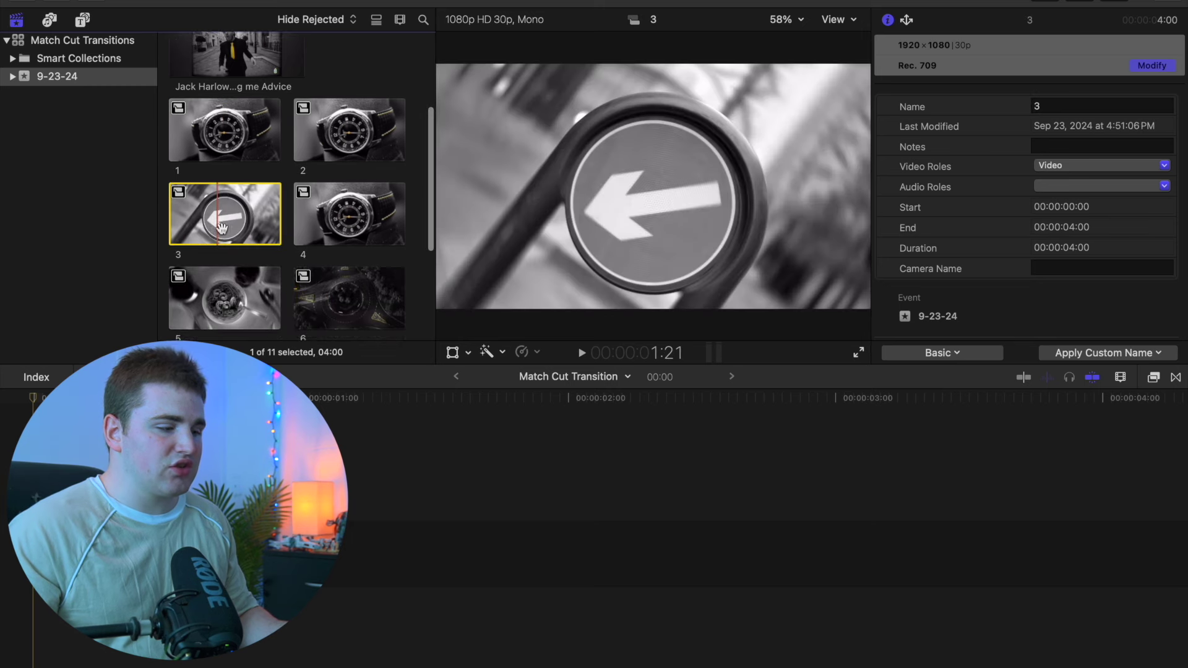
scroll(336, 247, down, 3)
click(336, 246)
click(230, 252)
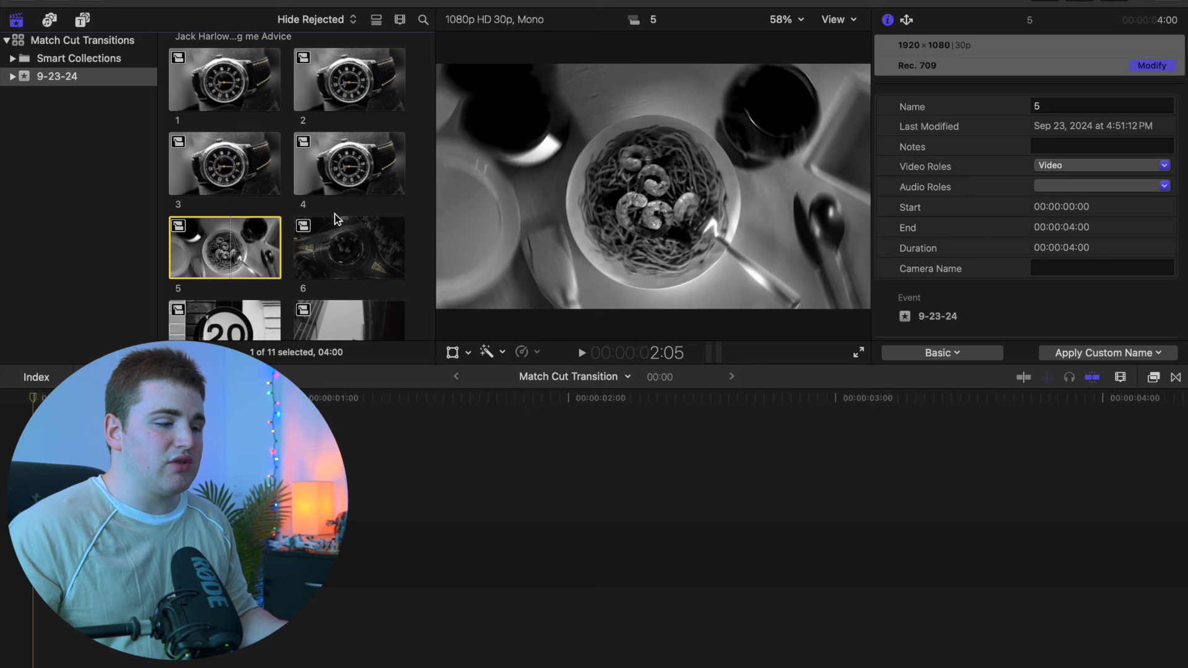
click(342, 175)
click(224, 164)
click(224, 80)
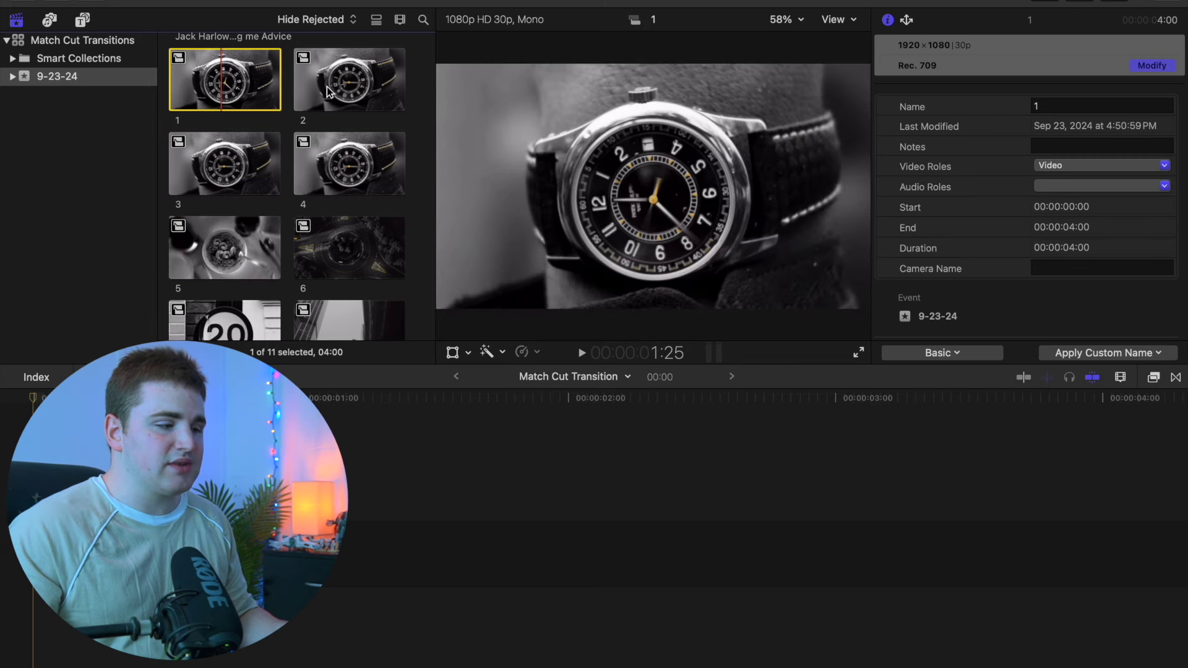
click(326, 86)
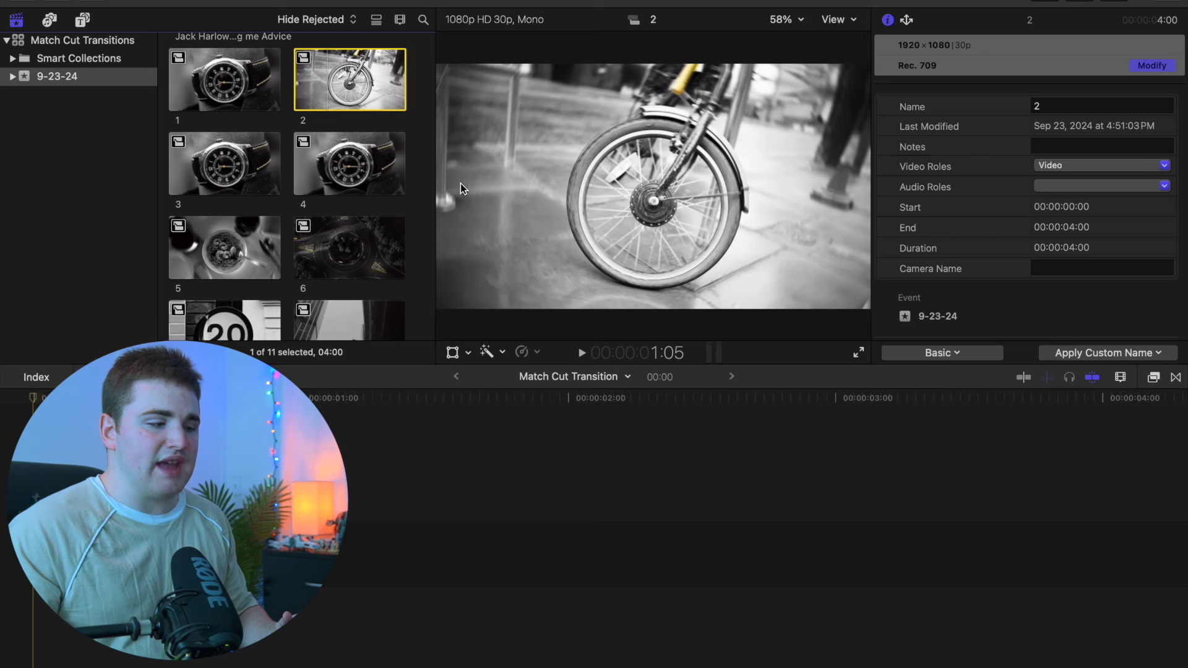
Examine clips 4, 7 and 8, then recheck clips 4, 3 and 1 for match cut candidates.
click(370, 166)
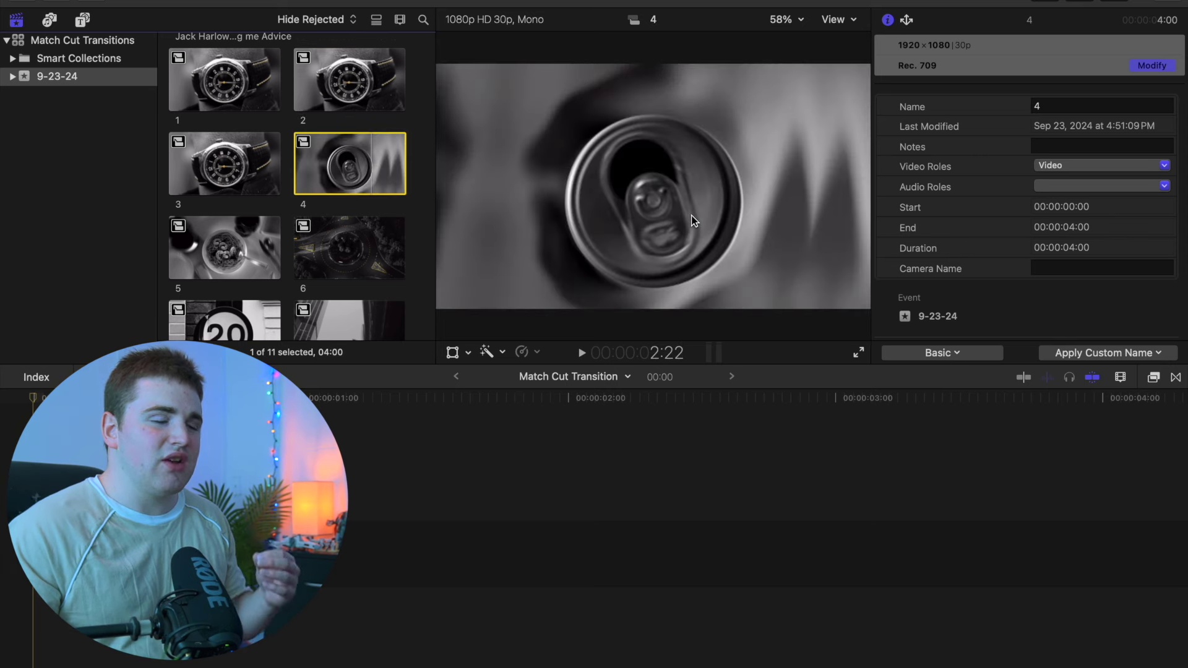
scroll(370, 193, down, 5)
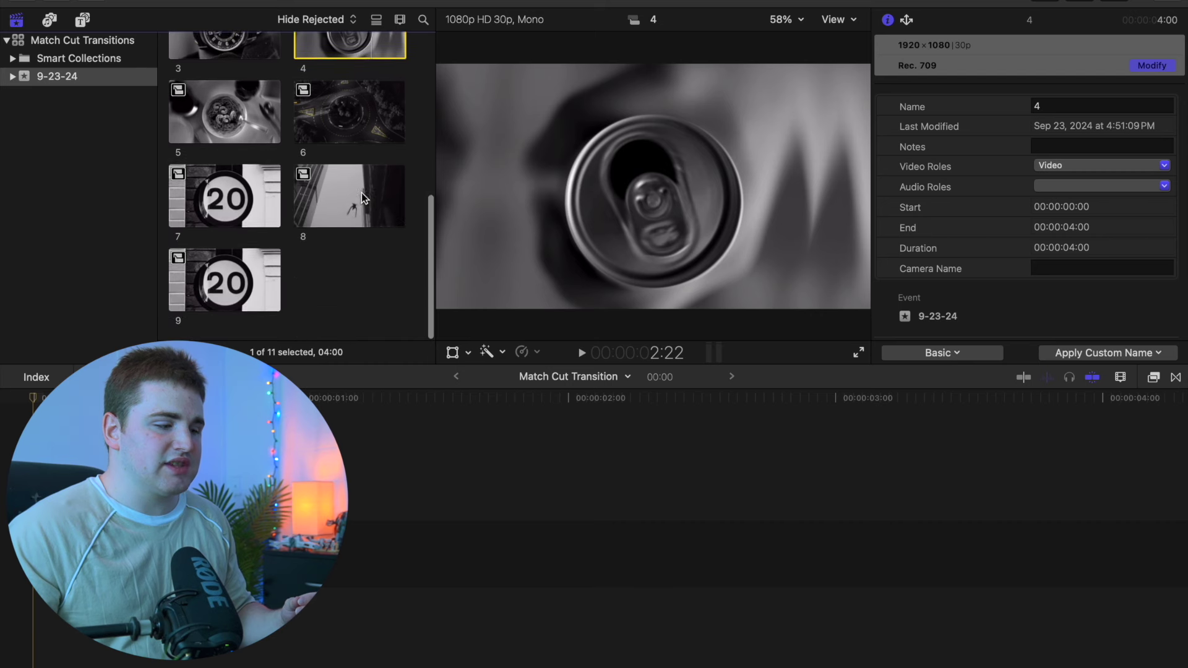
click(343, 191)
click(244, 198)
scroll(297, 186, up, 5)
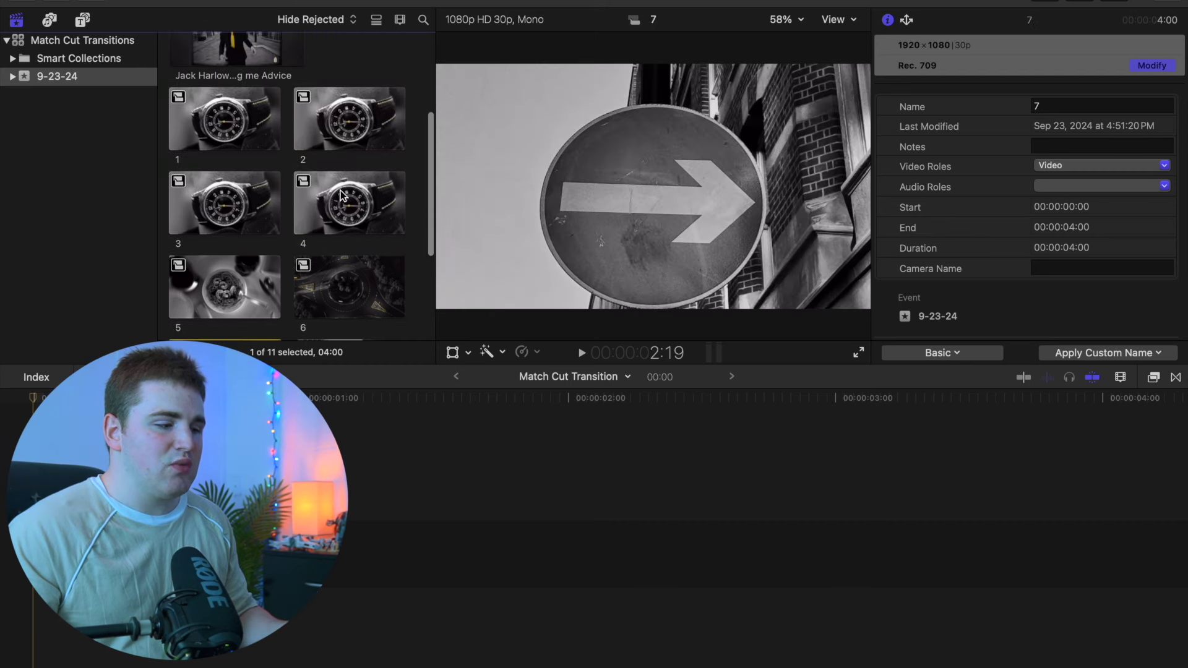
click(349, 204)
click(237, 180)
click(246, 132)
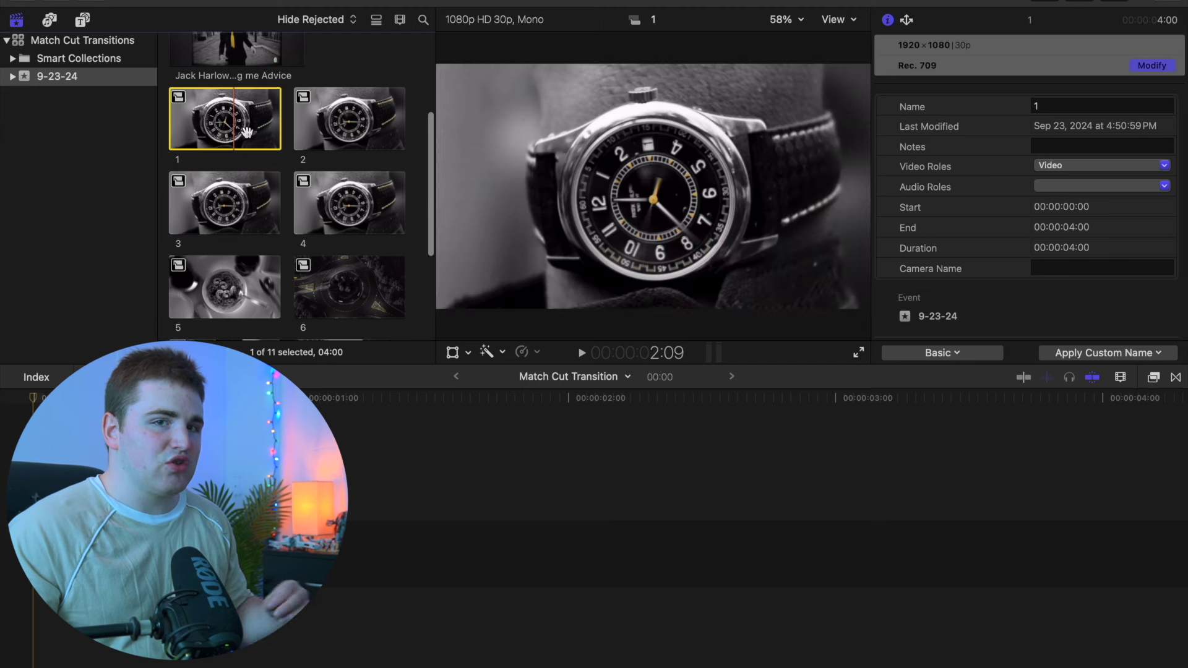
Append clip 9, the "20" sign, to the timeline and park the playhead at 1:23.
scroll(333, 283, down, 3)
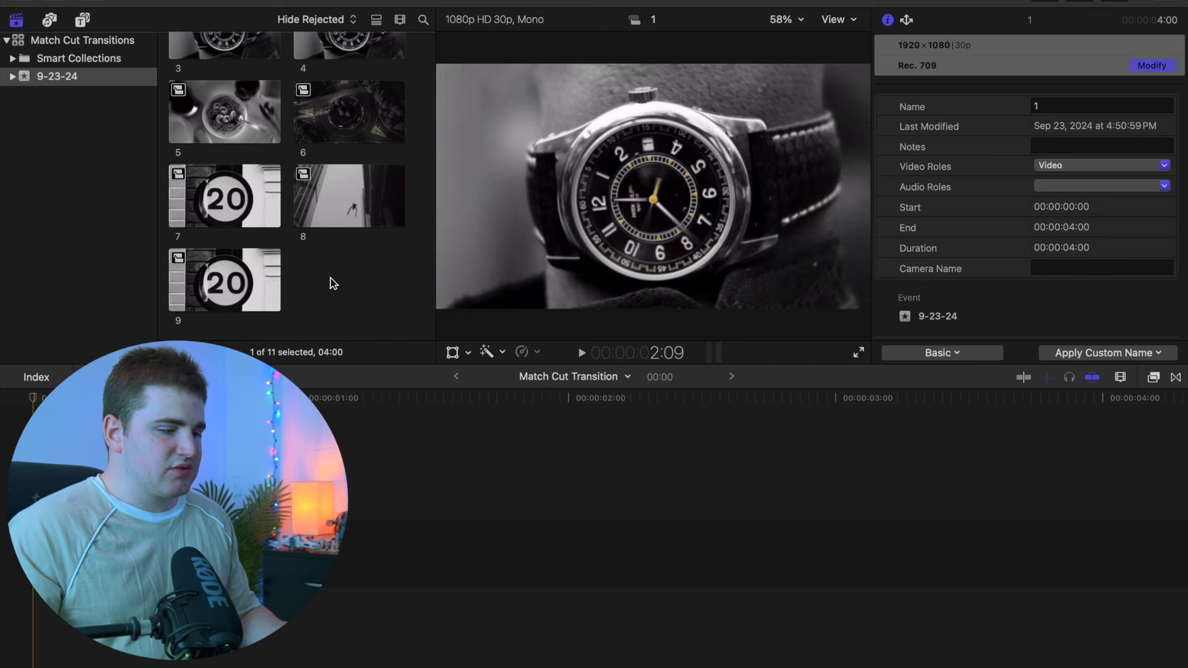
click(251, 285)
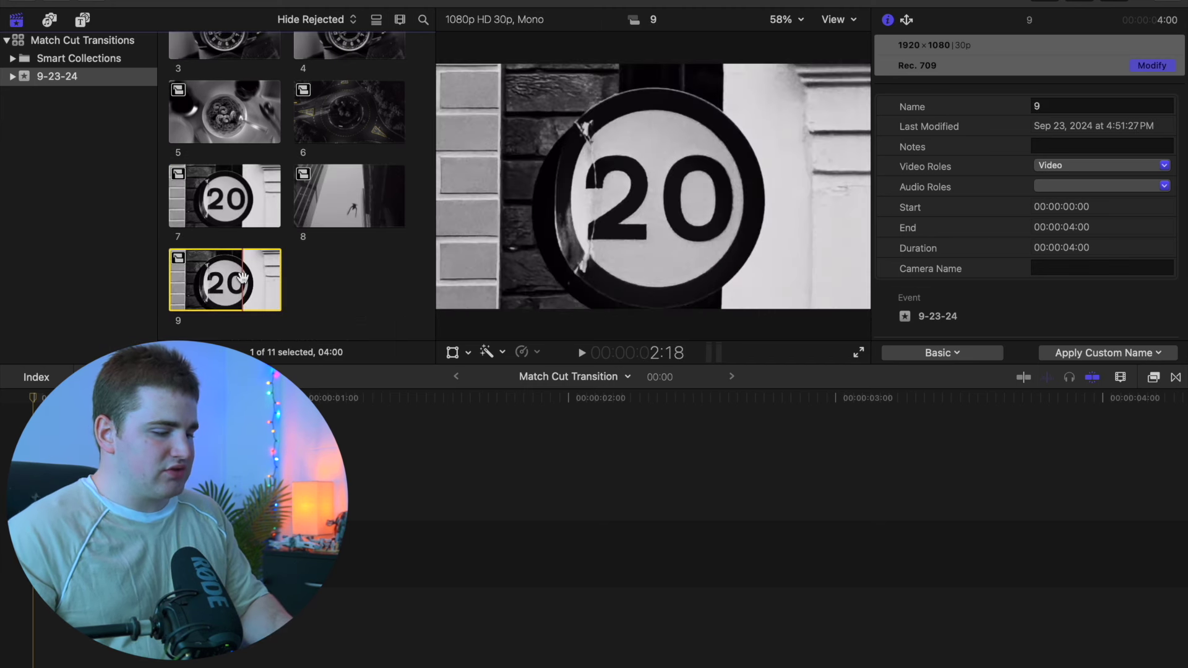
key(e)
click(314, 399)
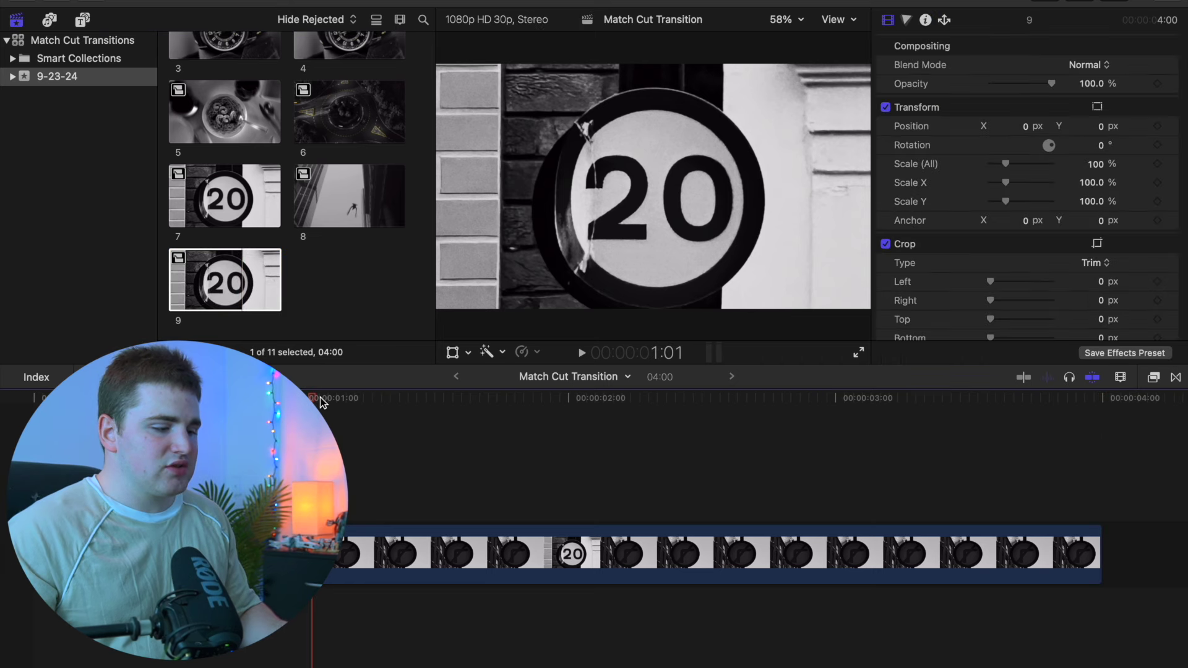
drag(316, 404, 508, 465)
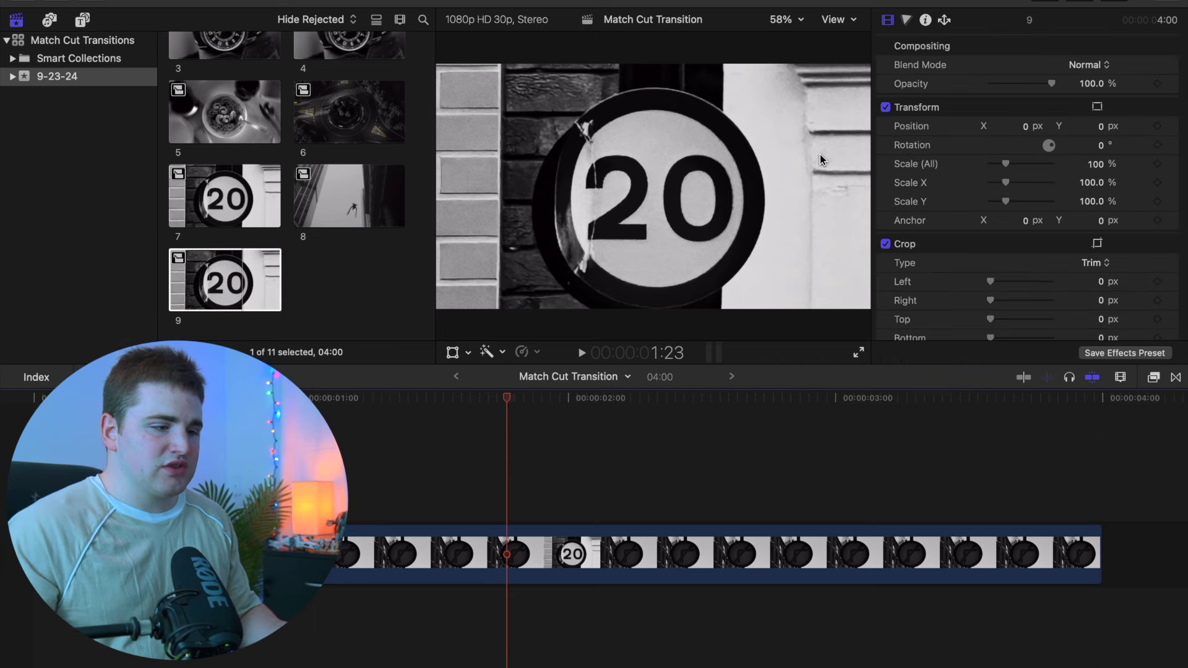
Show the horizon overlay and centre the "20" sign clip with position X -38 px, Y 51.2 px and scale 109%.
click(838, 20)
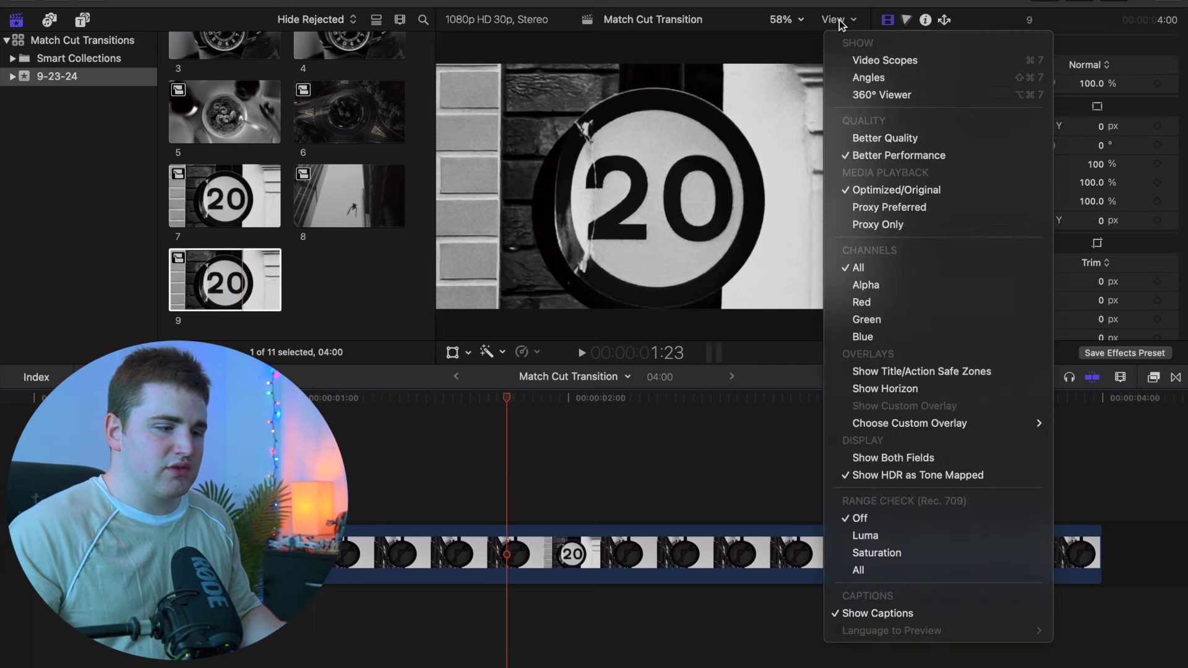
click(848, 389)
click(639, 545)
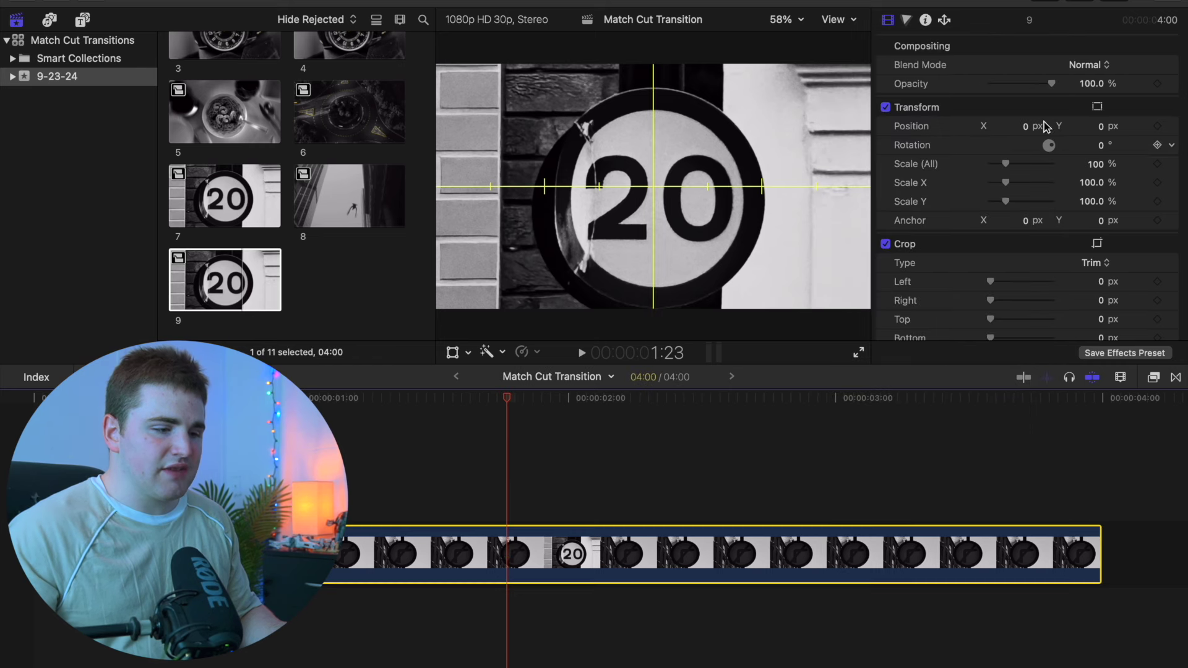
drag(1103, 133, 1103, 99)
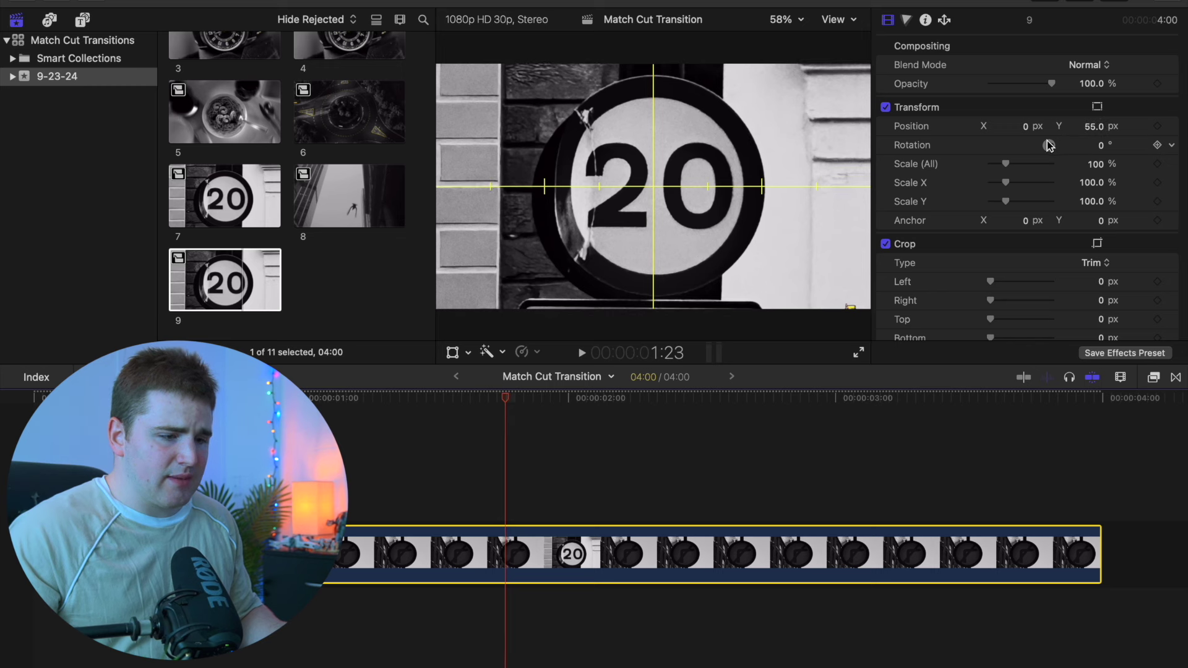
drag(1026, 126, 1010, 129)
mouse_move(1095, 127)
mouse_down()
mouse_move(1102, 165)
mouse_move(1093, 128)
mouse_up()
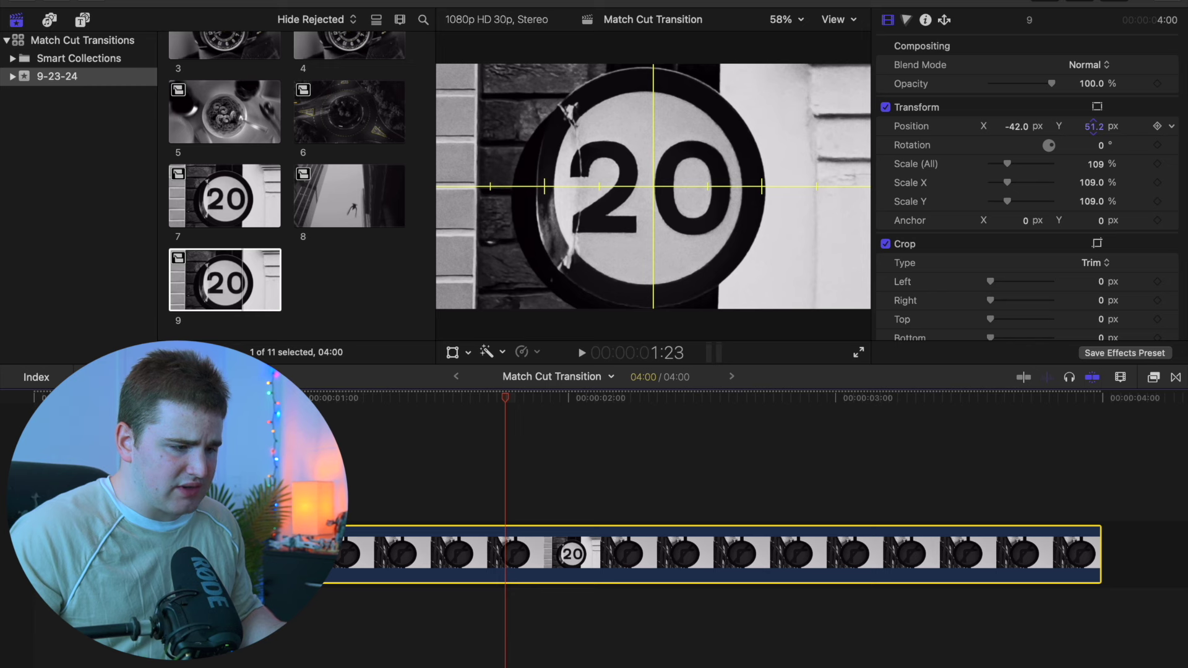
drag(1018, 126, 1027, 128)
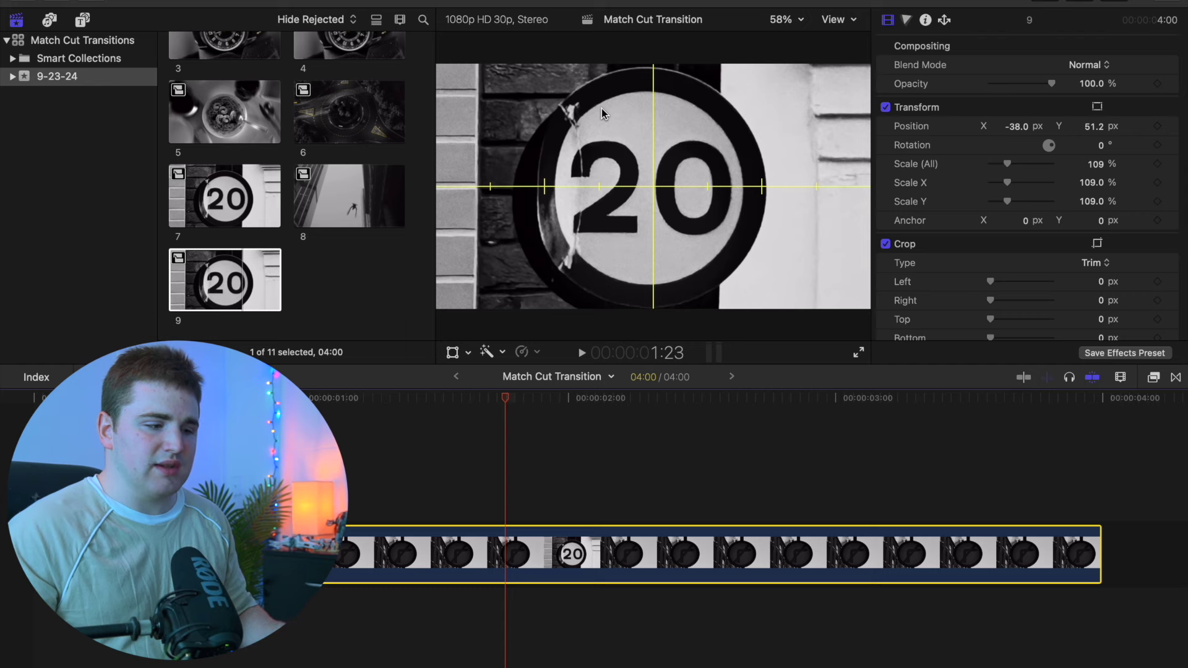
Place clip 6, the roundabout, above the sign clip in the timeline and scale it to 121%.
scroll(391, 266, up, 3)
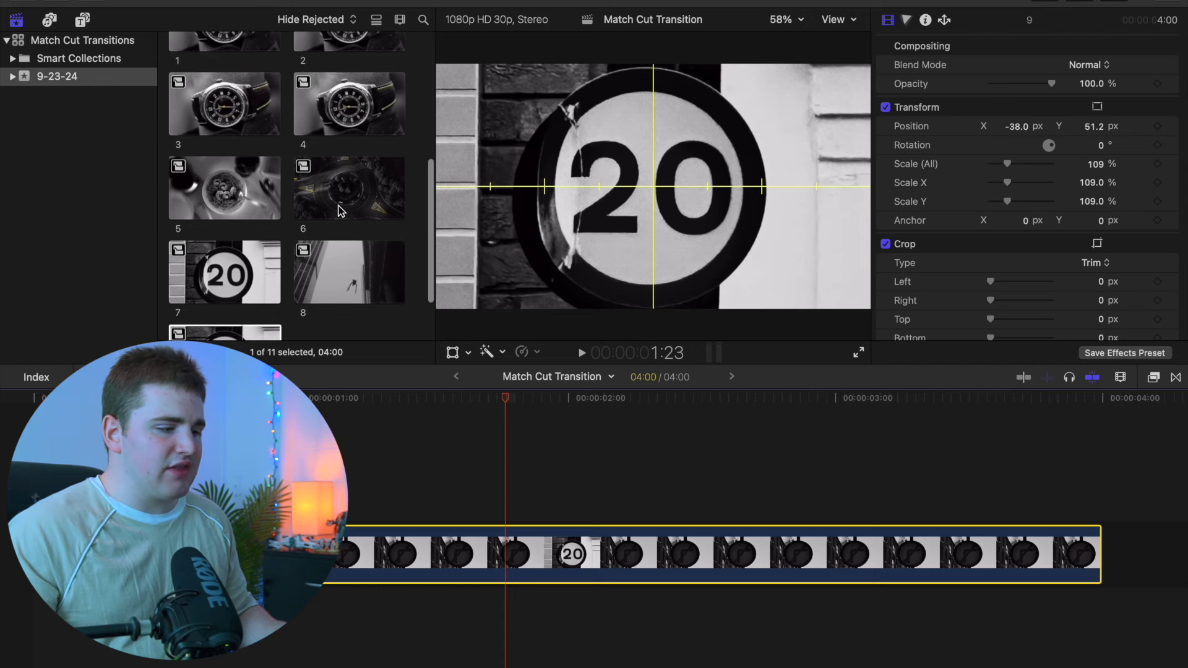
drag(334, 197, 290, 457)
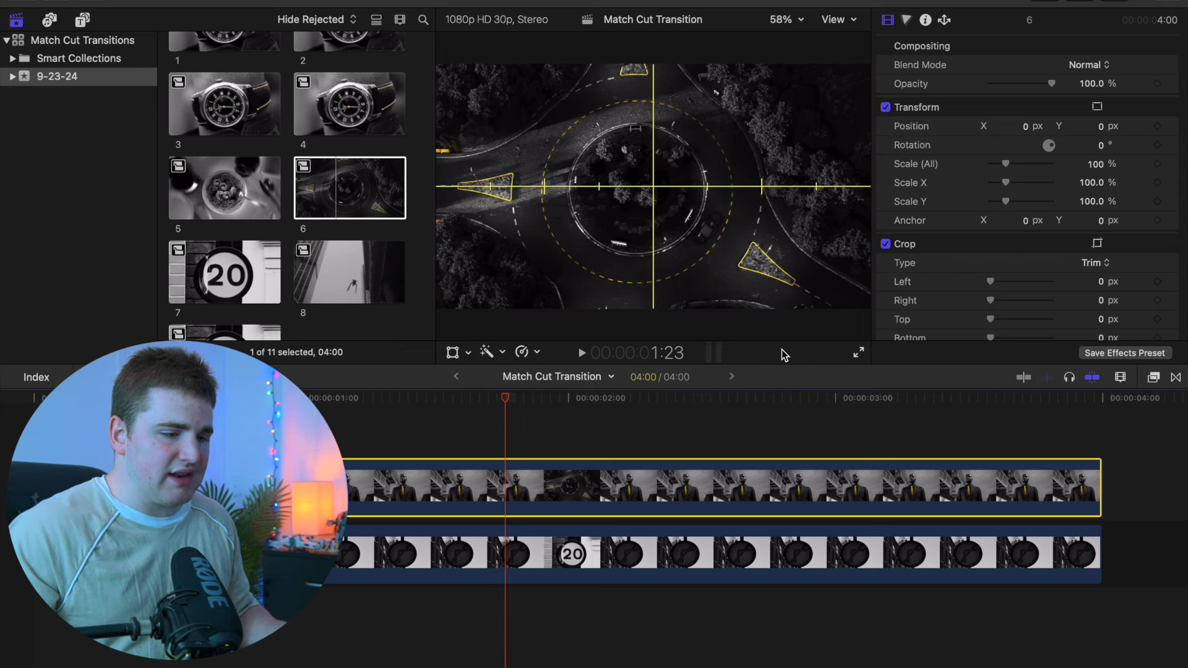
click(1101, 164)
text(104)
key(Return)
drag(1096, 166, 1116, 166)
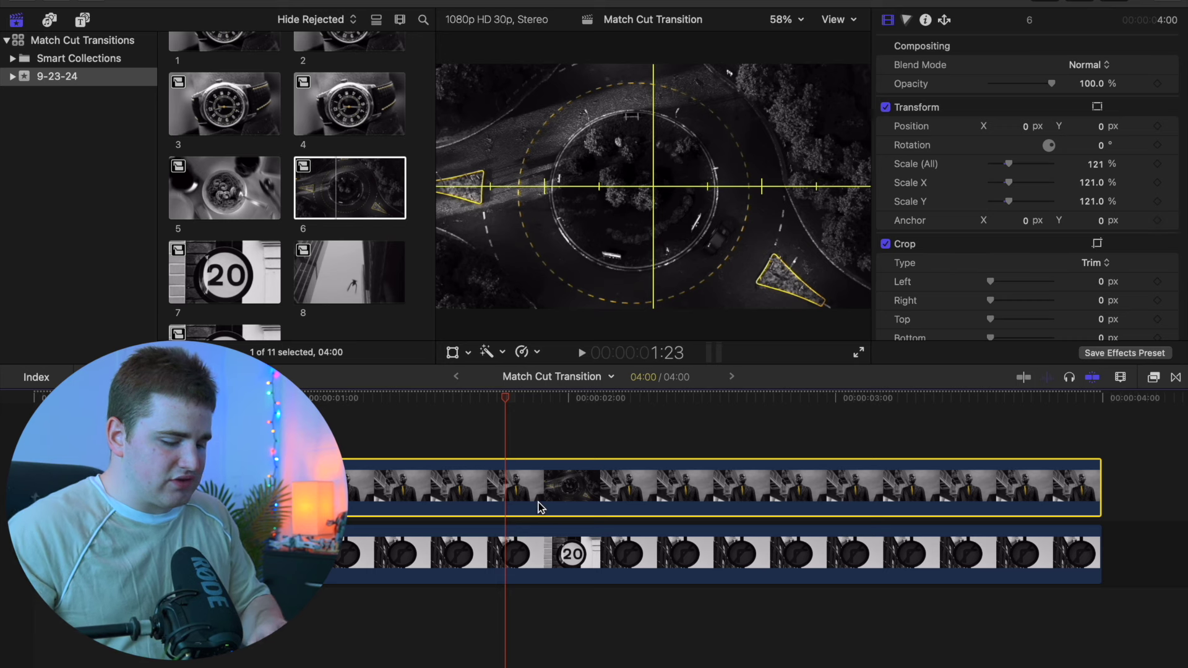
Disable and re-enable the roundabout clip to compare its circle size with the "20" sign underneath.
key(v)
click(529, 553)
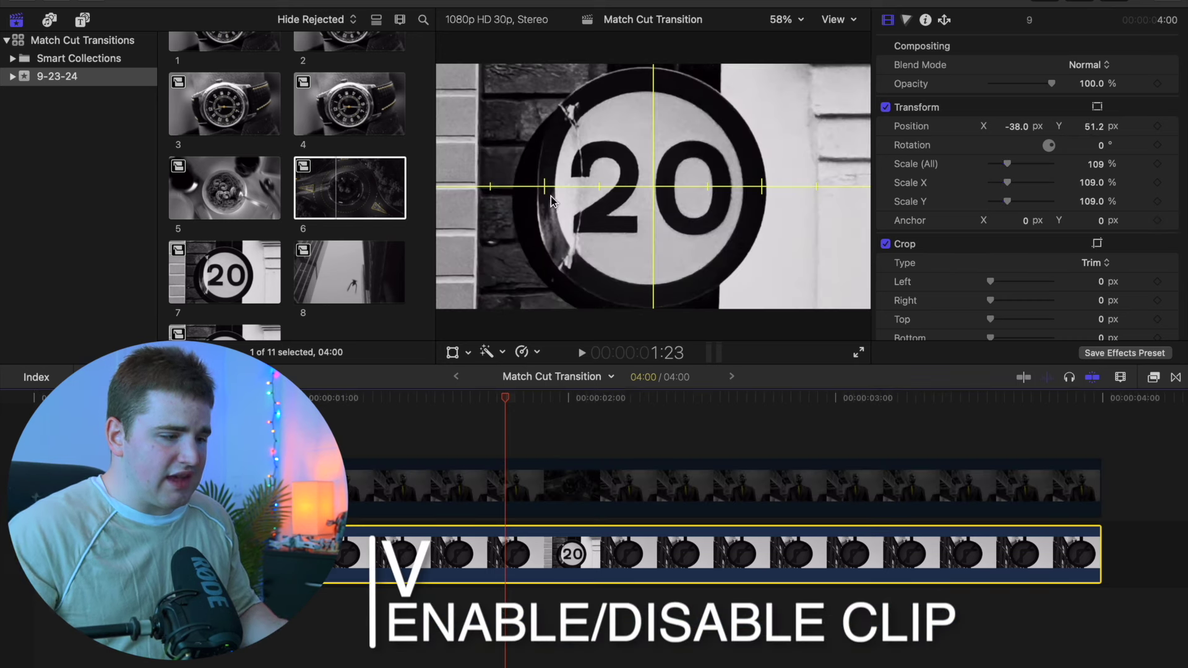
click(555, 484)
key(v)
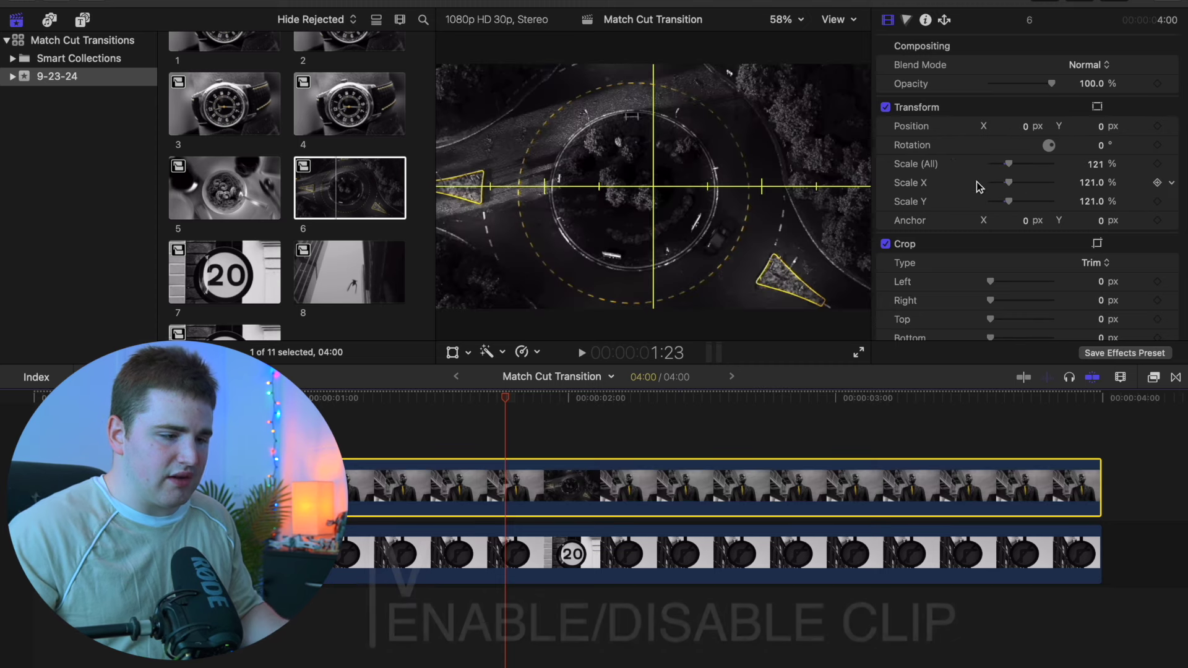
Set the roundabout clip's scale to 160% and its X position to 102 px.
click(1095, 163)
text(160)
key(Return)
drag(1021, 126, 1021, 126)
click(564, 482)
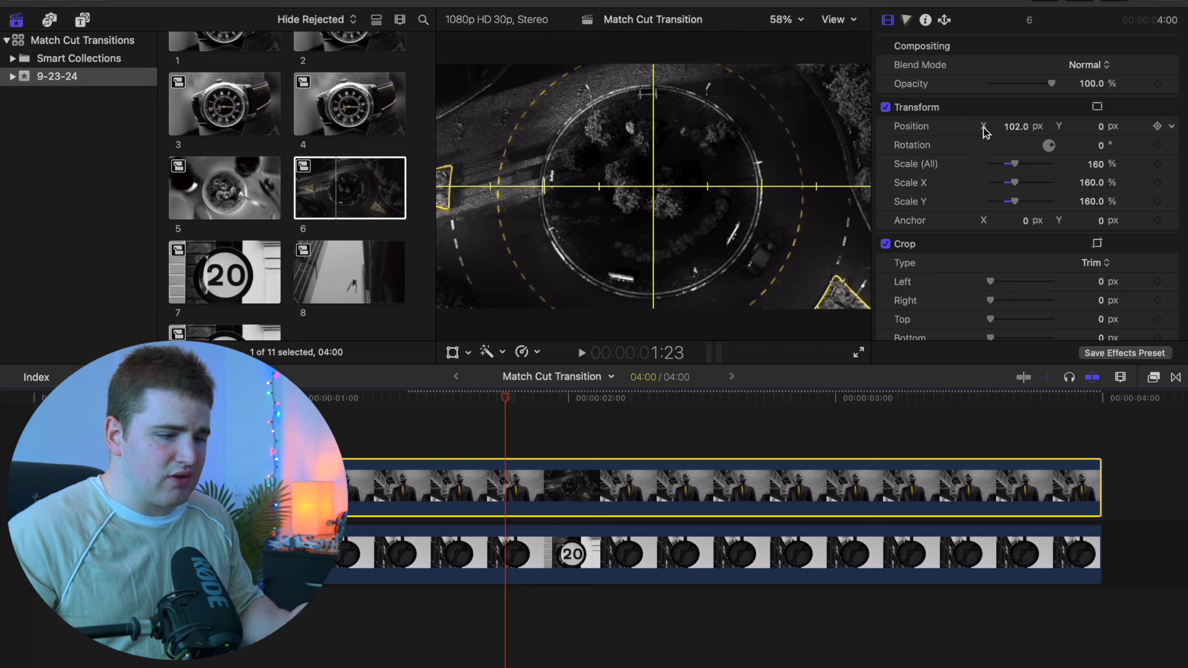
Align the roundabout over the sign at 71.32% opacity, using scale 167% and Y position 30 px, and restore 100% opacity.
drag(1052, 84, 1034, 85)
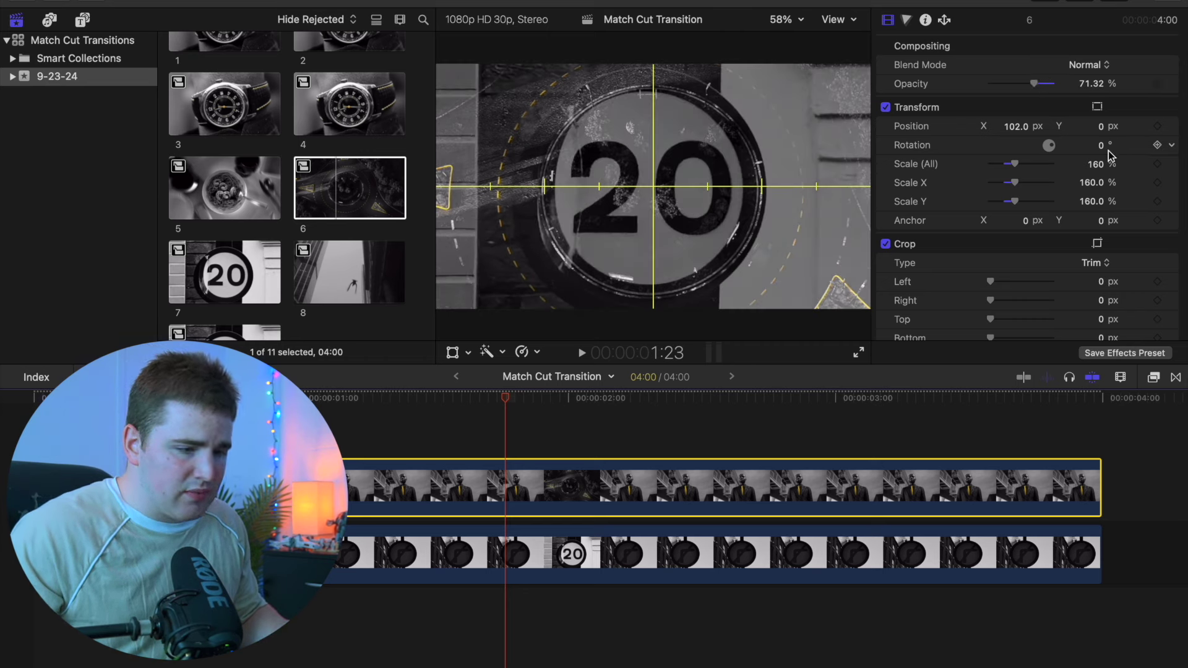
drag(1099, 163, 1102, 113)
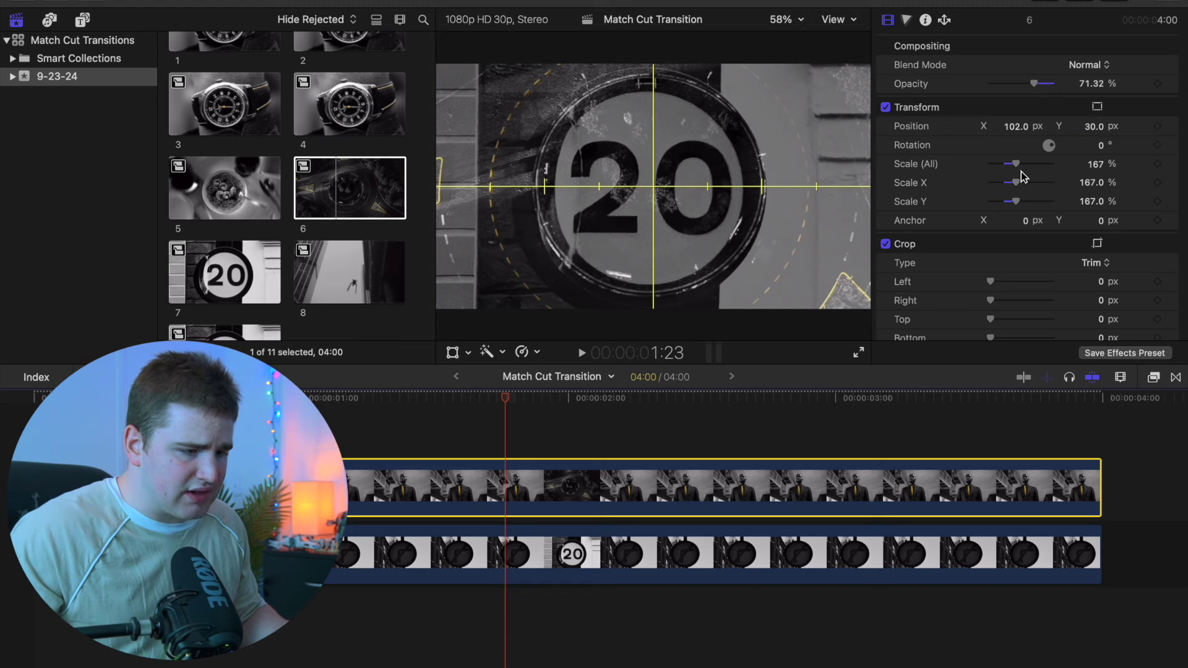
drag(1034, 83, 1058, 83)
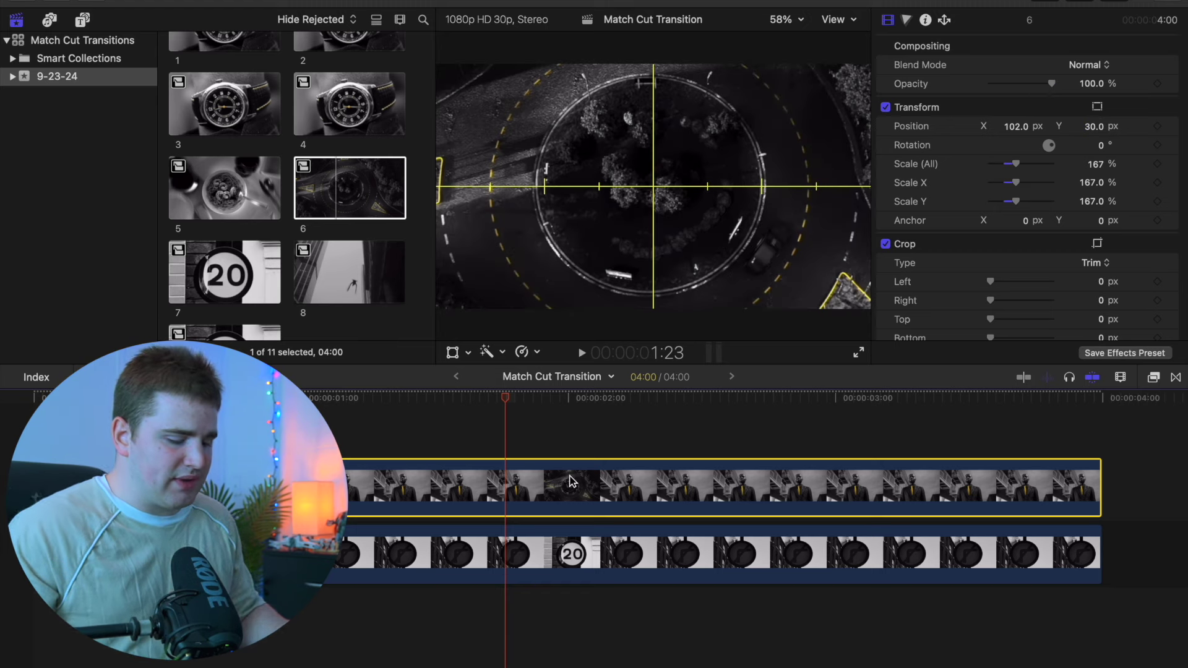
Toggle the roundabout clip off and on to check its circle alignment against the sign clip.
key(v)
key(v)
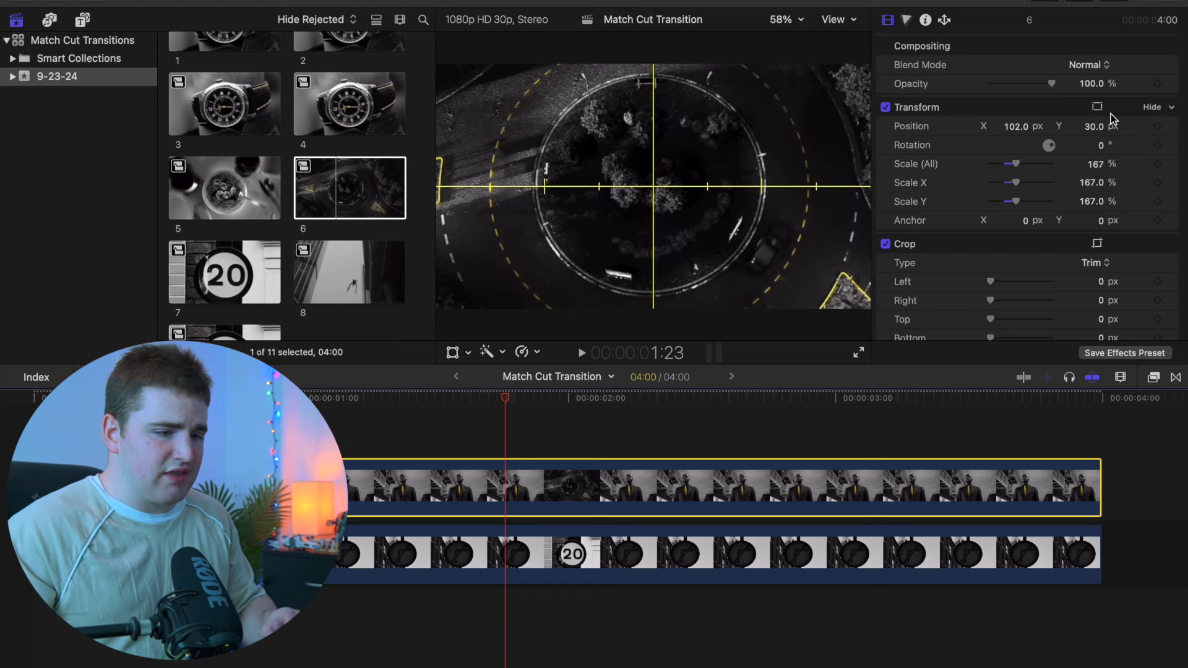
mouse_move(1052, 83)
mouse_down()
mouse_move(1007, 85)
mouse_move(1059, 93)
mouse_up()
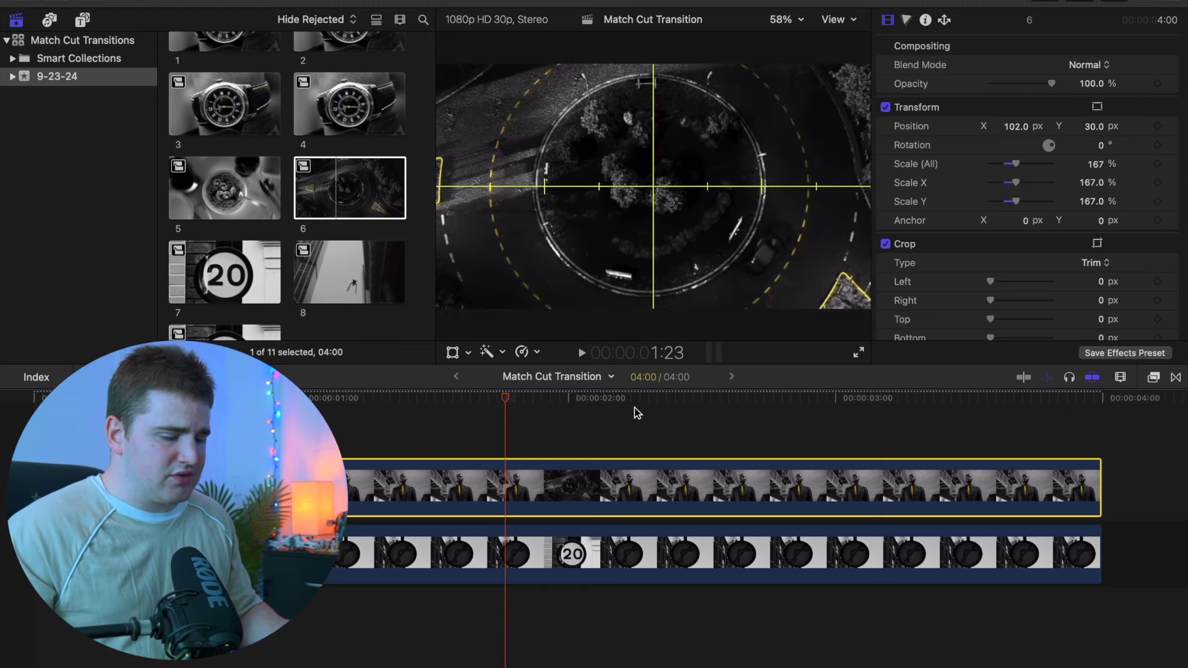
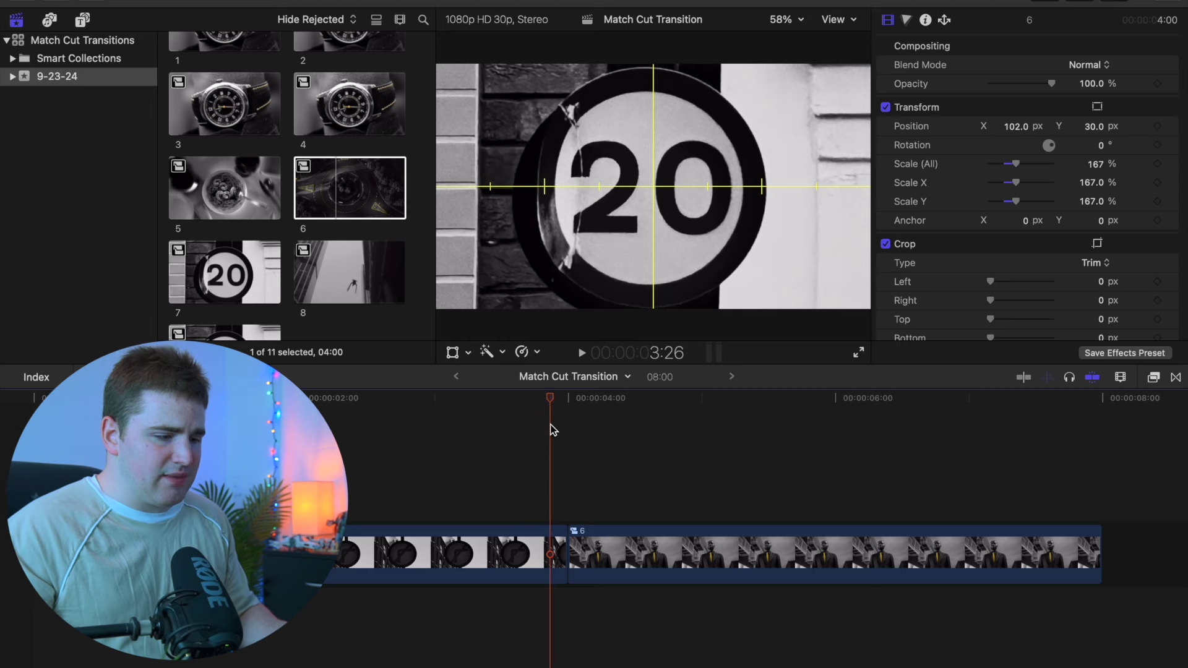
Stack the roundabout clip over the sign, align it at 77.02% opacity with scale 169% and Y position 21.8 px, and restore 100% opacity.
drag(606, 545, 326, 479)
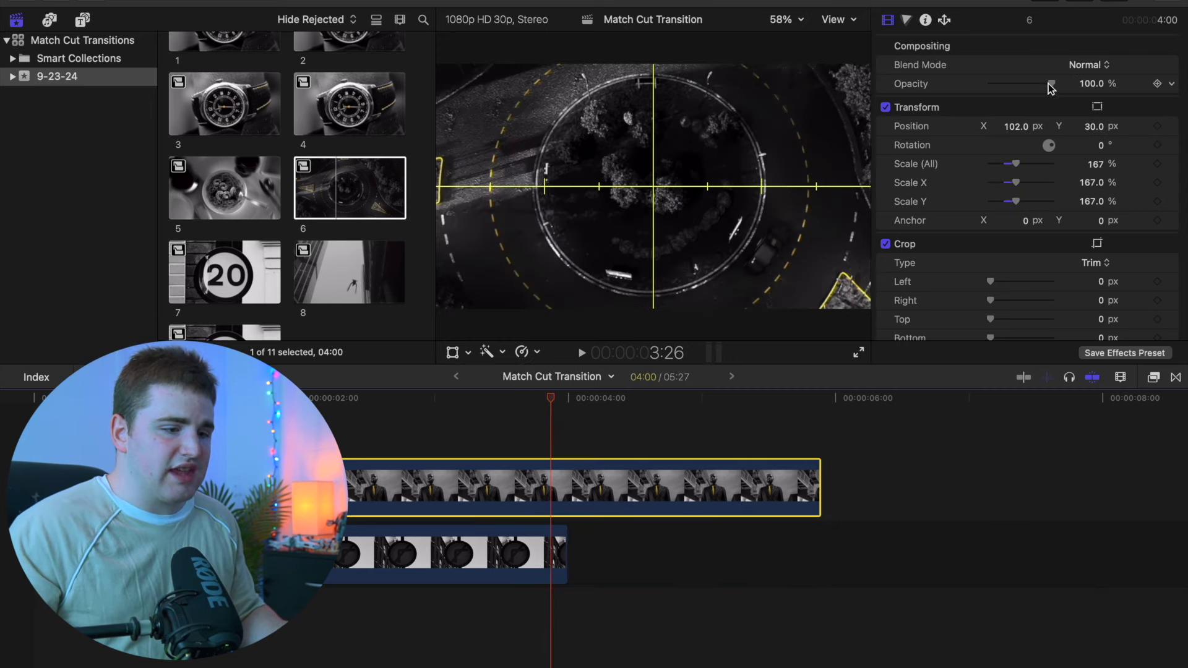
drag(1050, 85, 1038, 84)
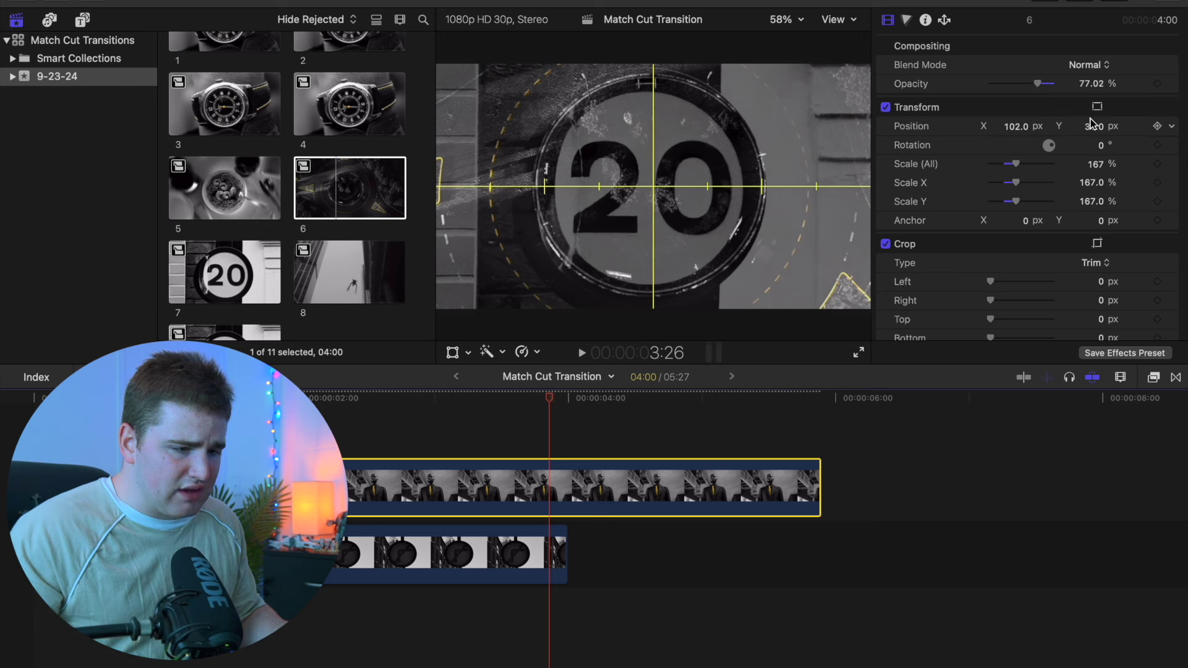
mouse_move(1096, 130)
mouse_down()
mouse_move(1098, 168)
mouse_move(1094, 134)
mouse_up()
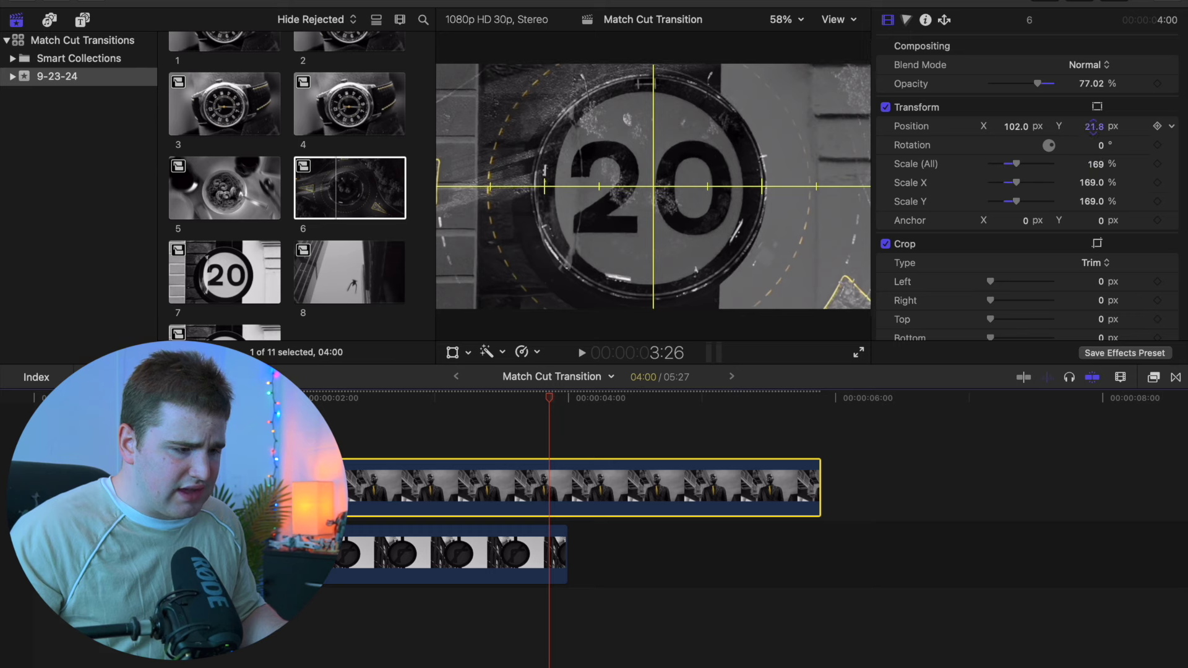
drag(1038, 84, 1078, 97)
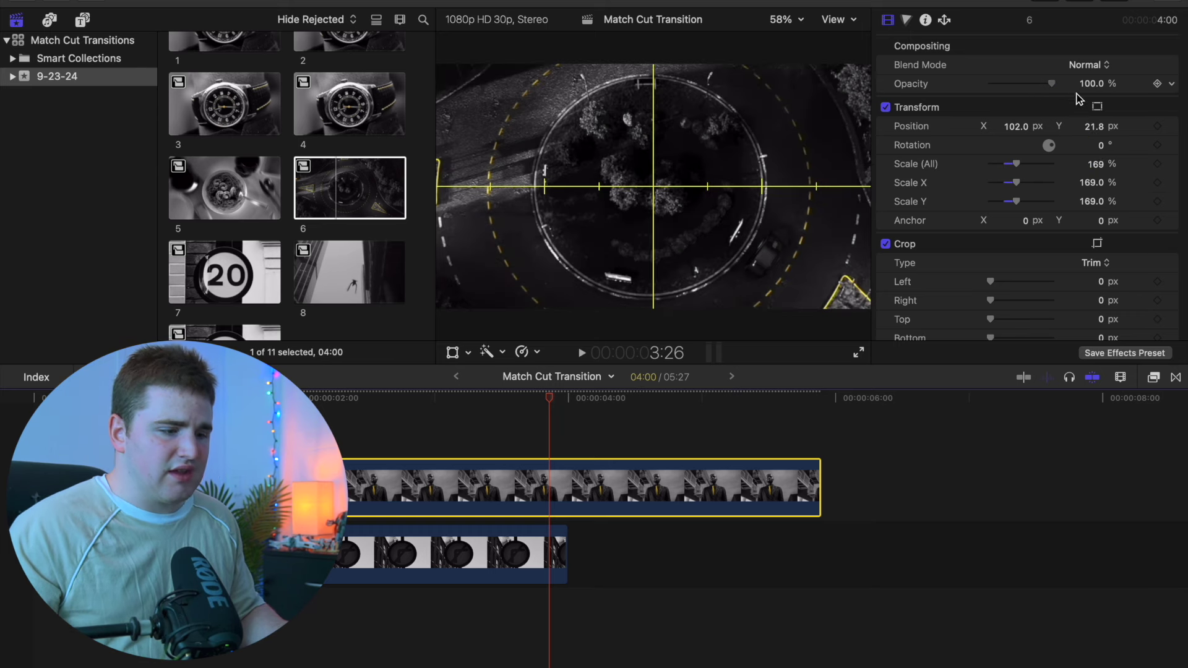
Toggle the roundabout clip off and on to compare the circles, and place it back in the main storyline after the sign clip.
key(v)
key(v)
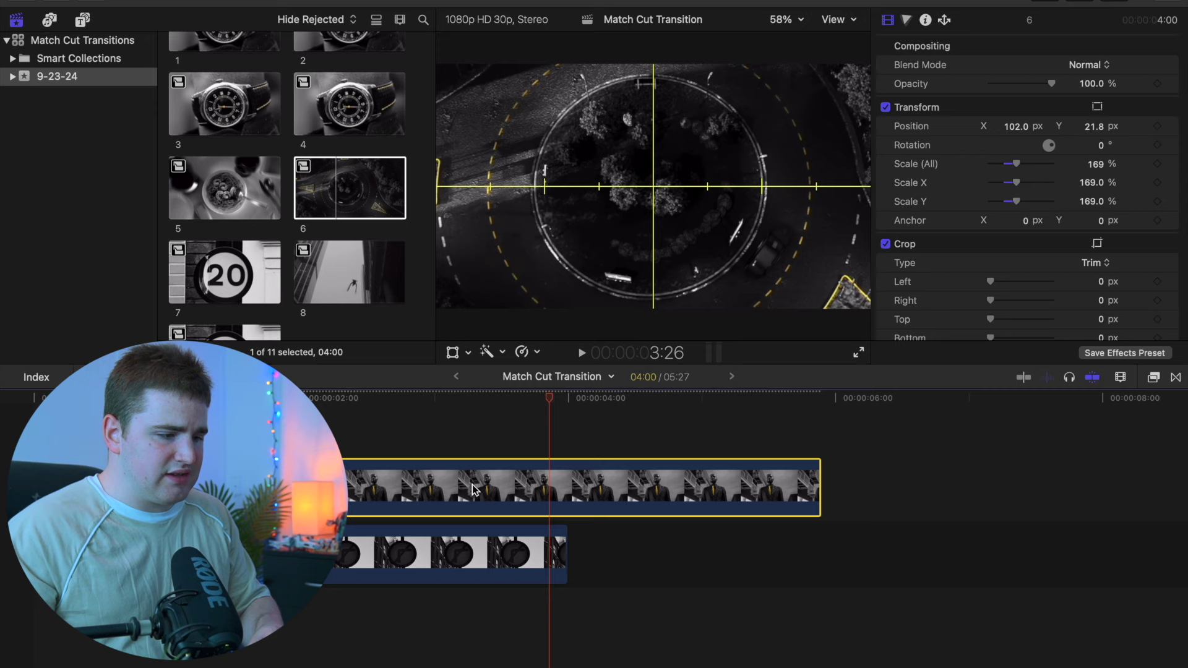
mouse_move(1055, 85)
mouse_down()
mouse_move(1011, 87)
mouse_move(1060, 101)
mouse_up()
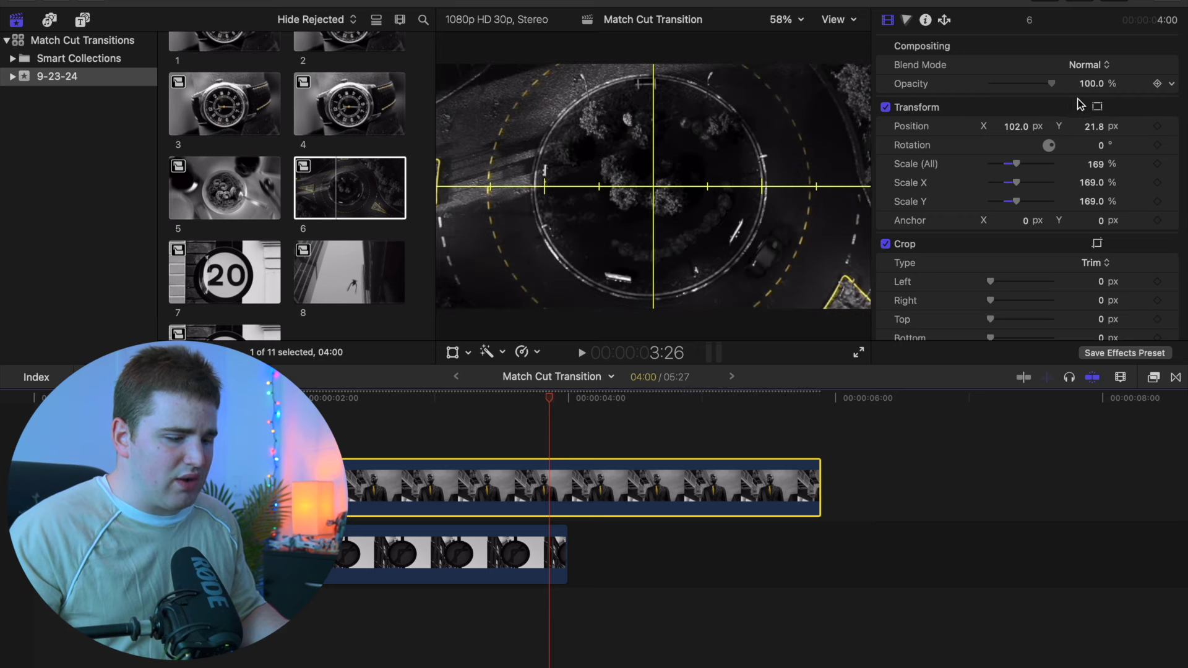
drag(448, 489, 576, 548)
Connect clip 5, the pasta bowl, above the sign clip and set its scale to 131% and Y position to 85 px.
click(394, 499)
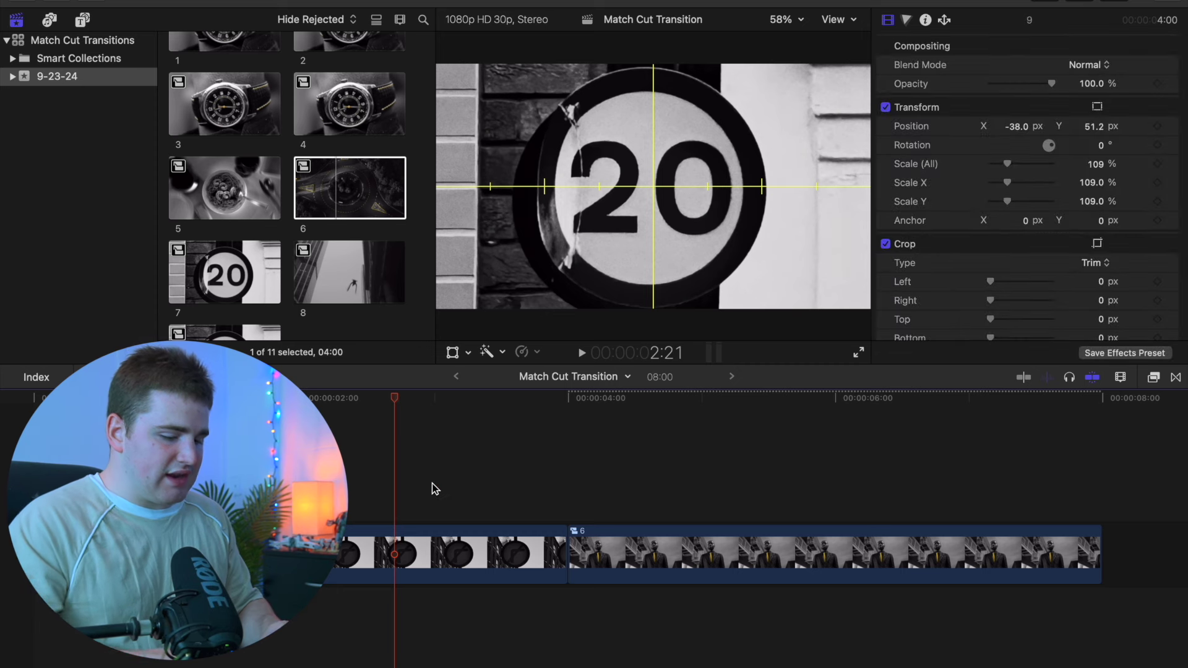
click(258, 208)
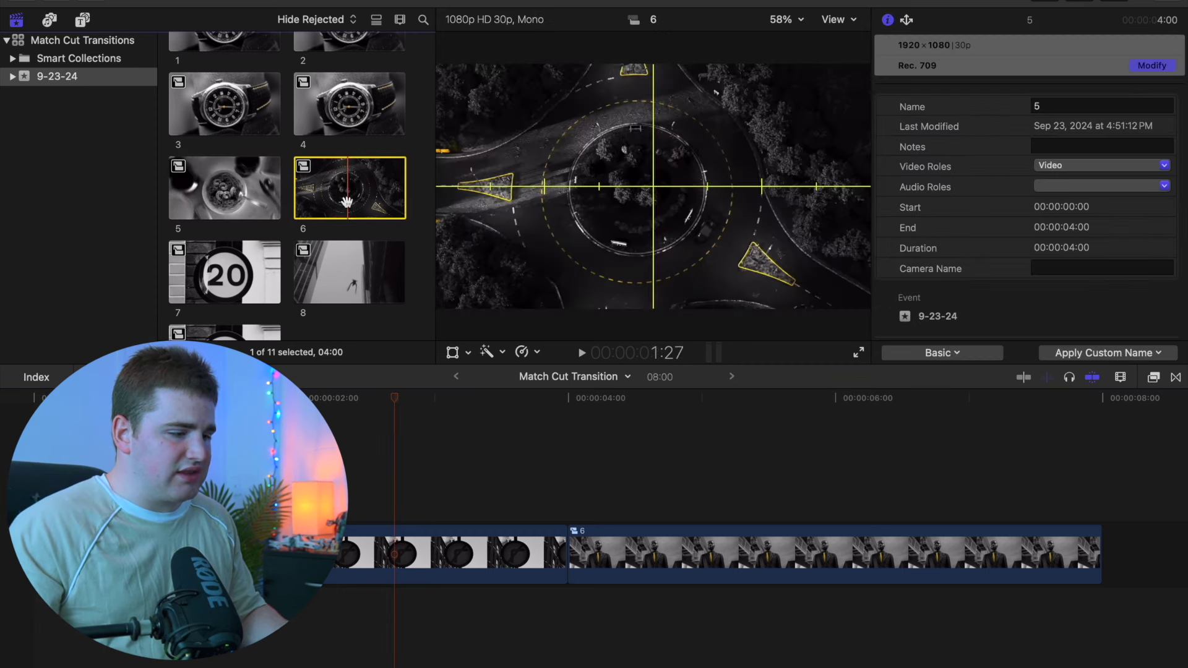
key(q)
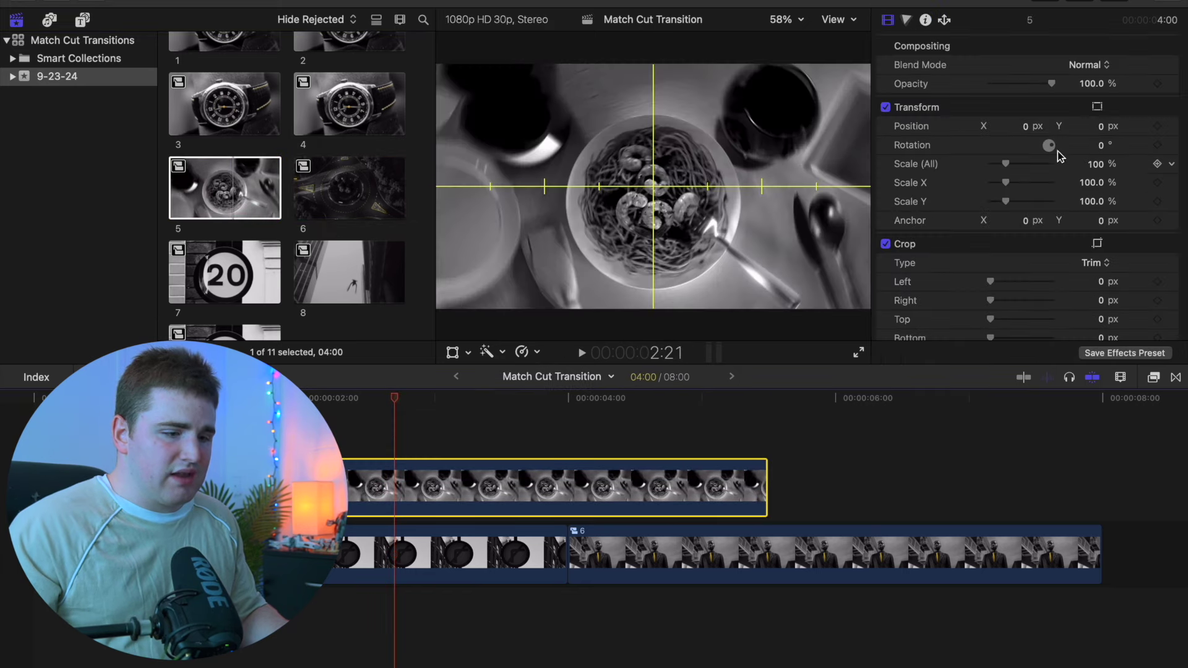
drag(1096, 164, 1144, 128)
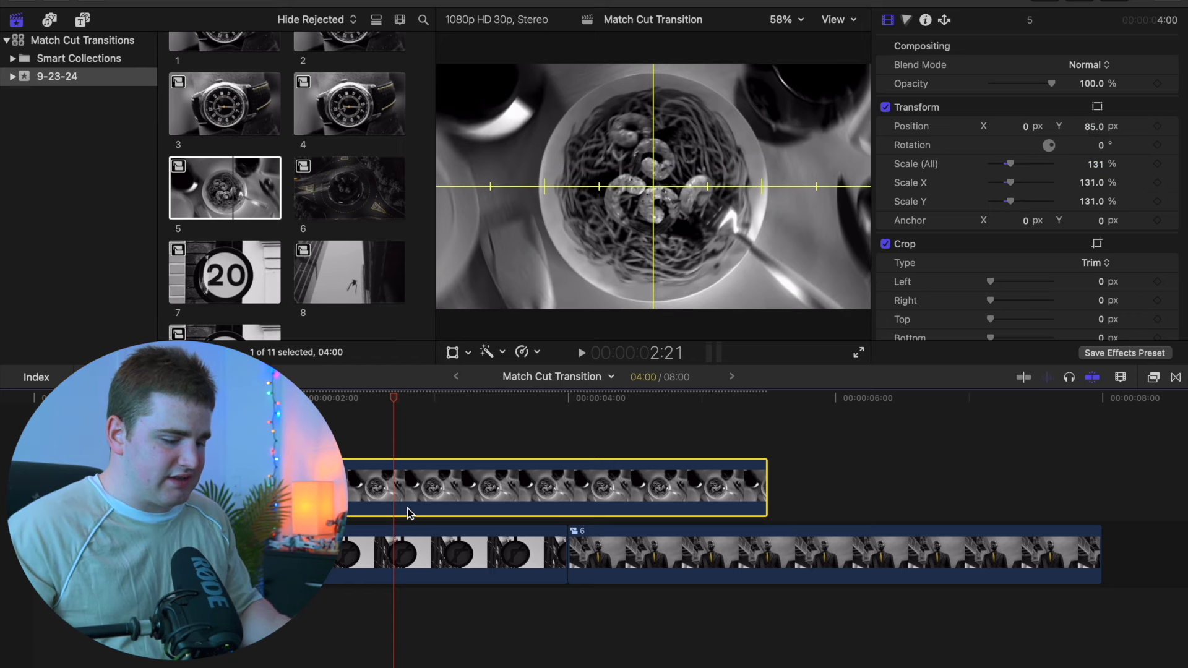
Reduce the pasta clip's scale to 128% while comparing it with the sign at 44.92% opacity, and restore 100% opacity.
drag(1051, 83, 1019, 87)
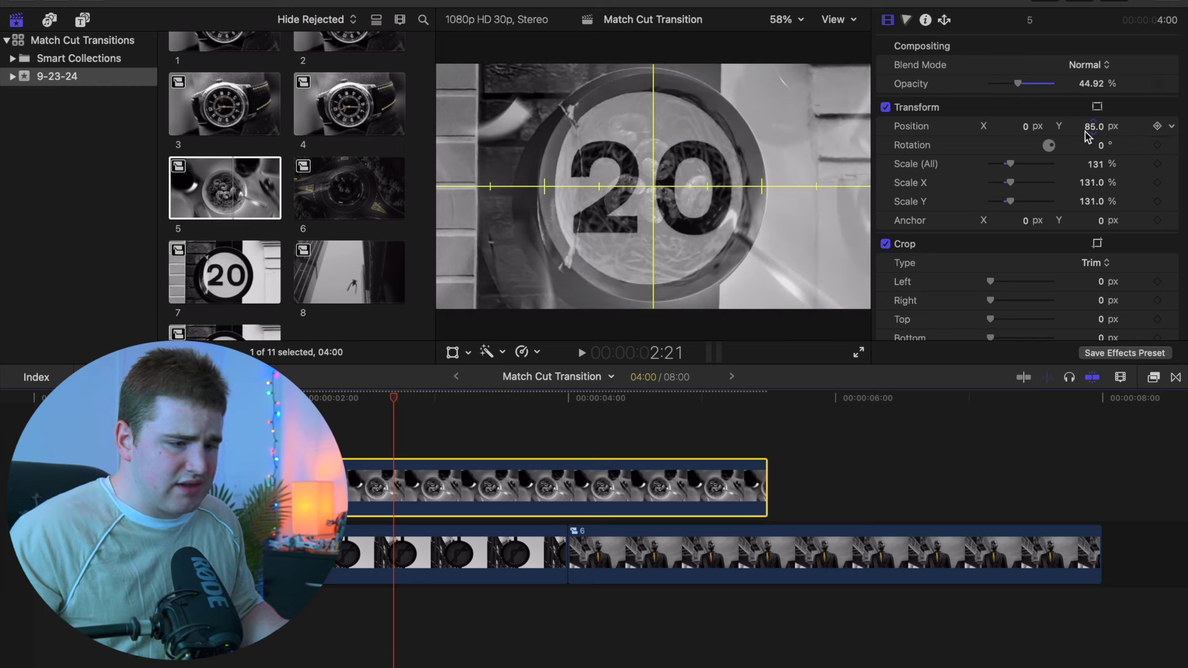
drag(1095, 166, 1101, 262)
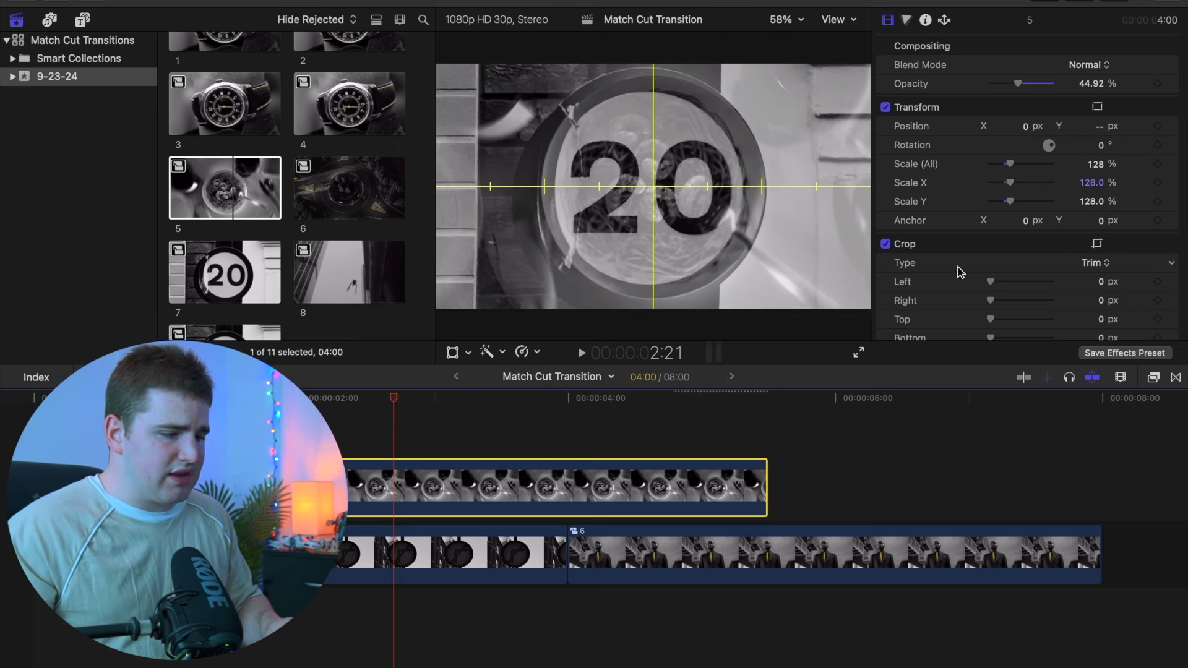
drag(1019, 87, 1069, 108)
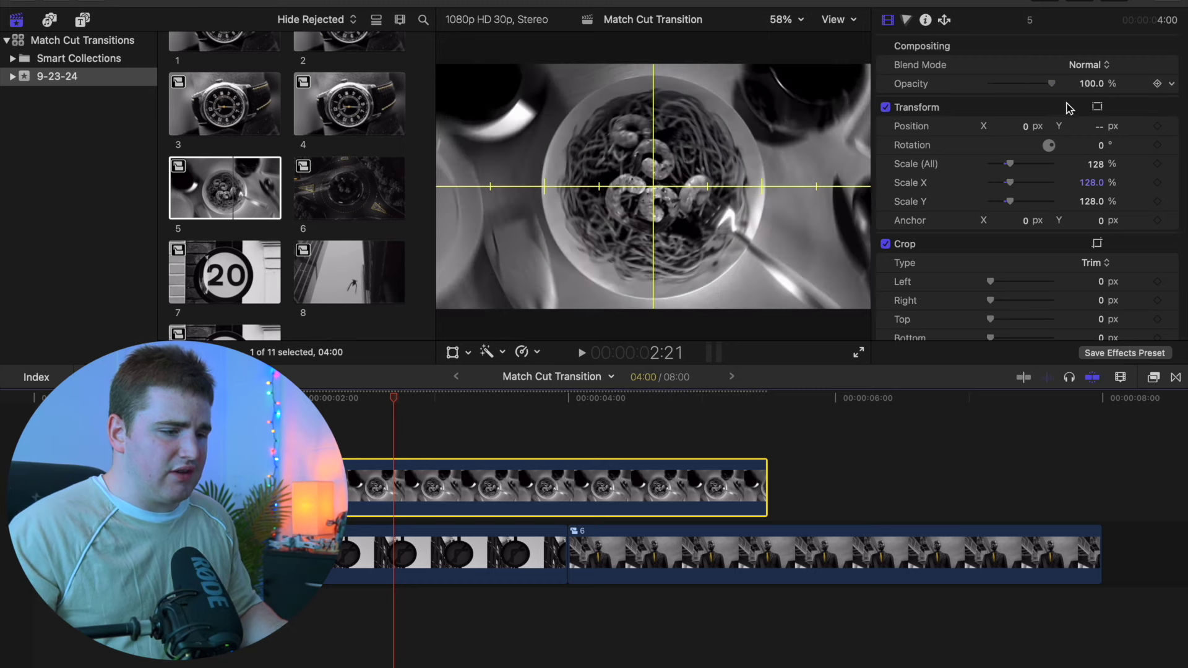
Move the pasta clip beneath the sign clip and lower the sign clip's opacity to 61.06% for comparison.
drag(377, 498, 396, 619)
click(407, 535)
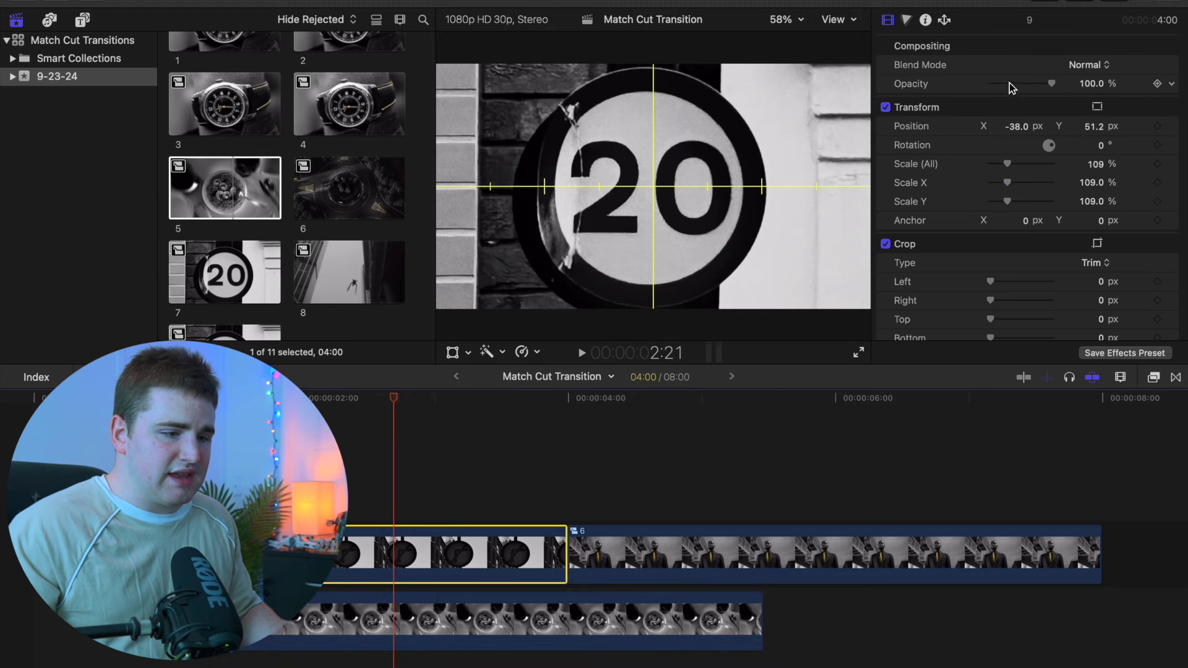
drag(1052, 85, 1027, 95)
Try shifting the pasta clip's X position to -17.3 px and reset it to 0 px.
click(412, 613)
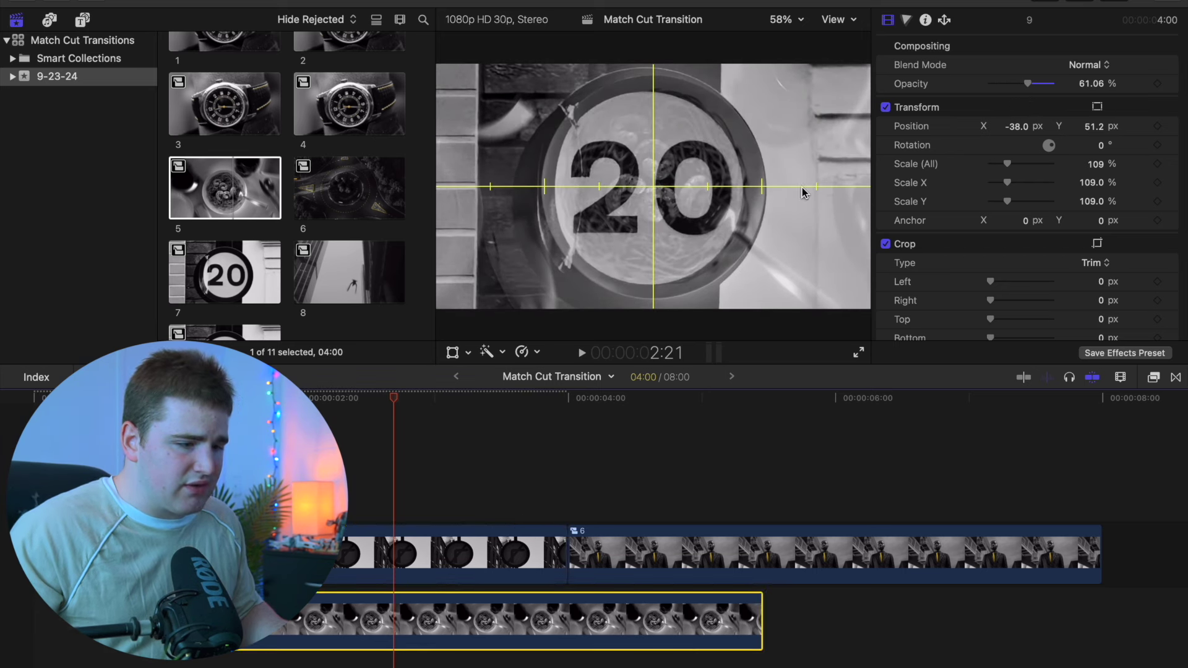
click(1022, 128)
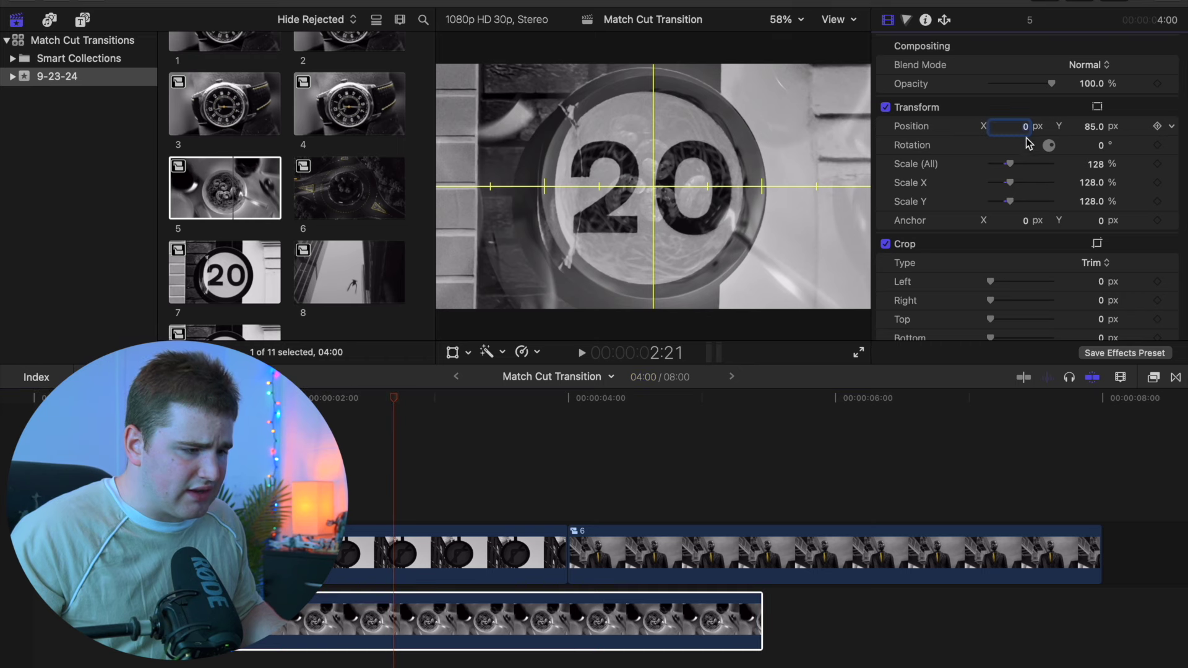
drag(1028, 135, 1017, 135)
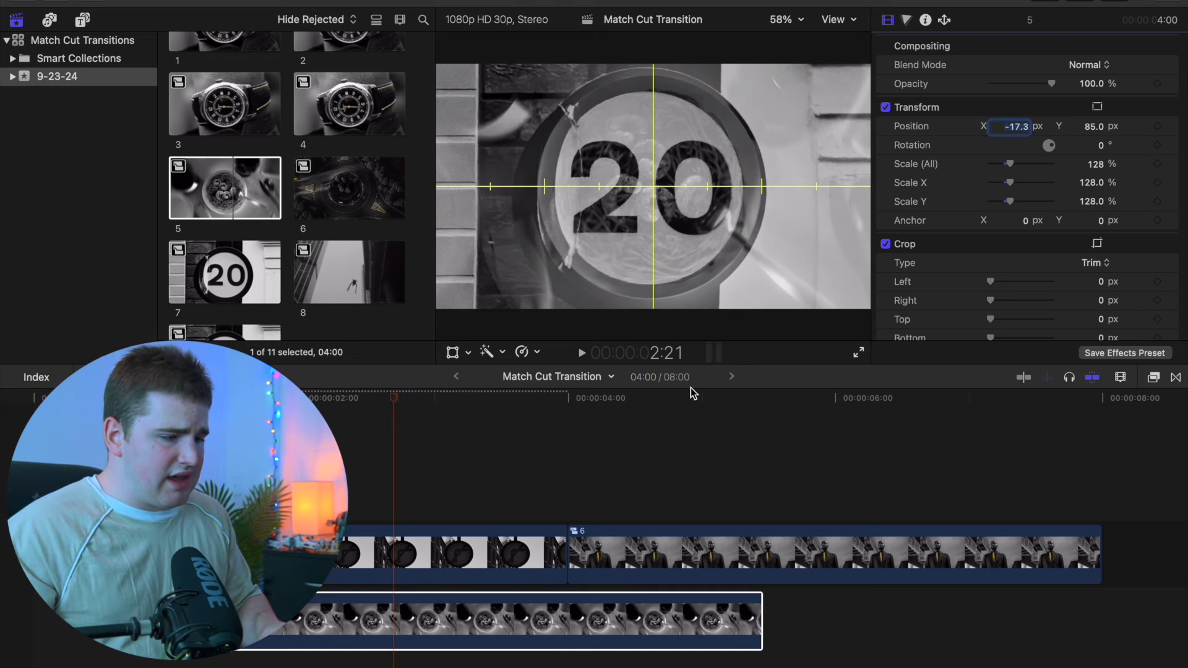
text(0)
key(Return)
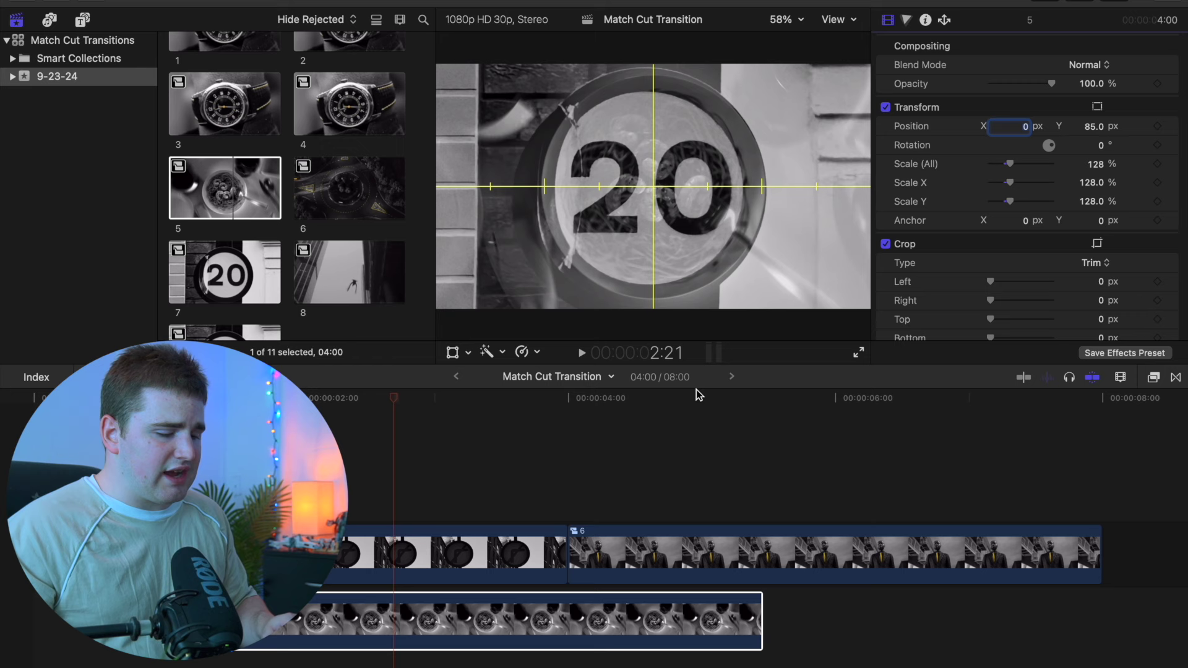
Restore the sign clip's opacity to 100% and place the pasta clip after the roundabout clip in the main storyline.
click(466, 559)
drag(1029, 87, 1089, 96)
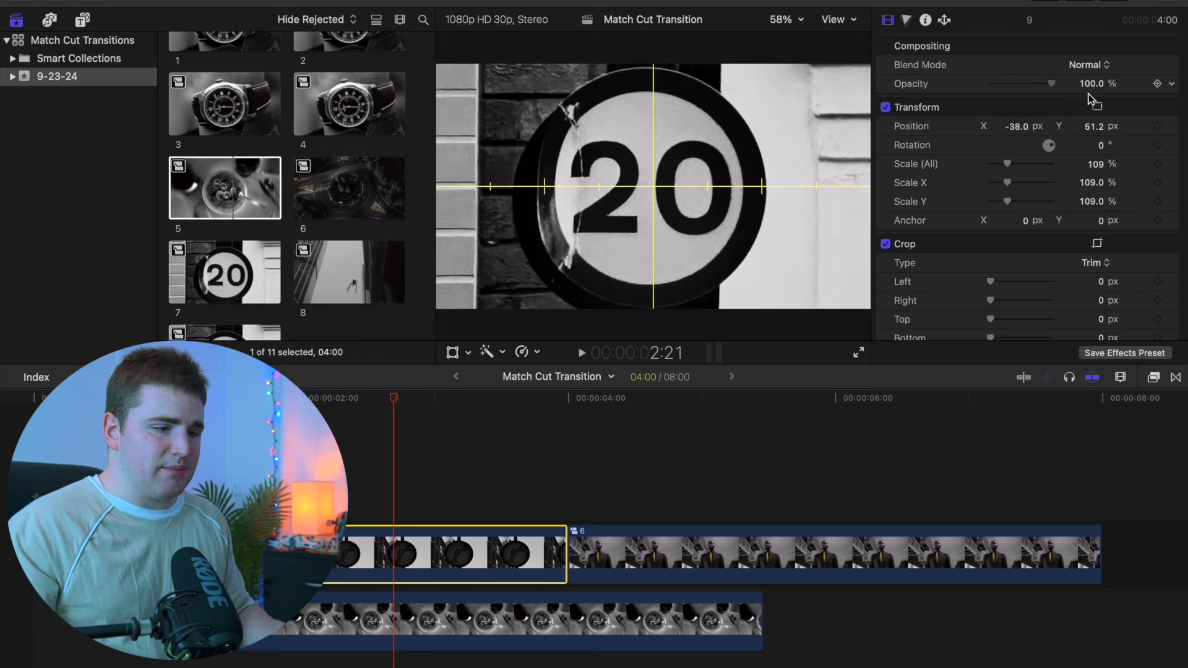
key(super+minus)
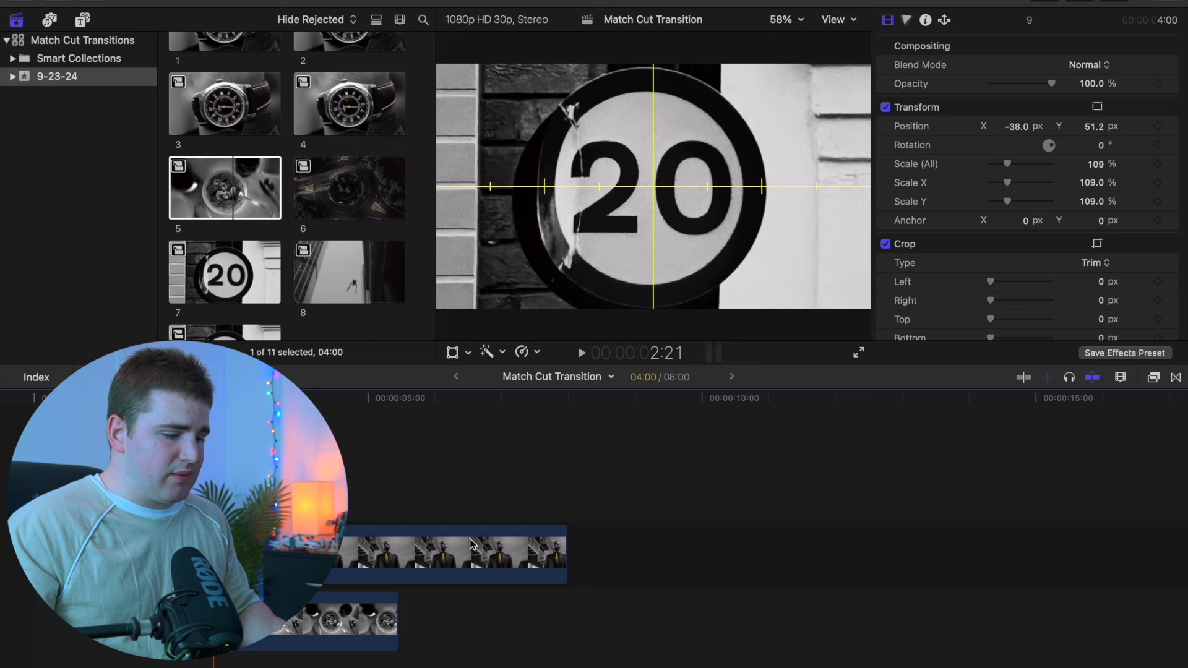
drag(325, 602, 761, 536)
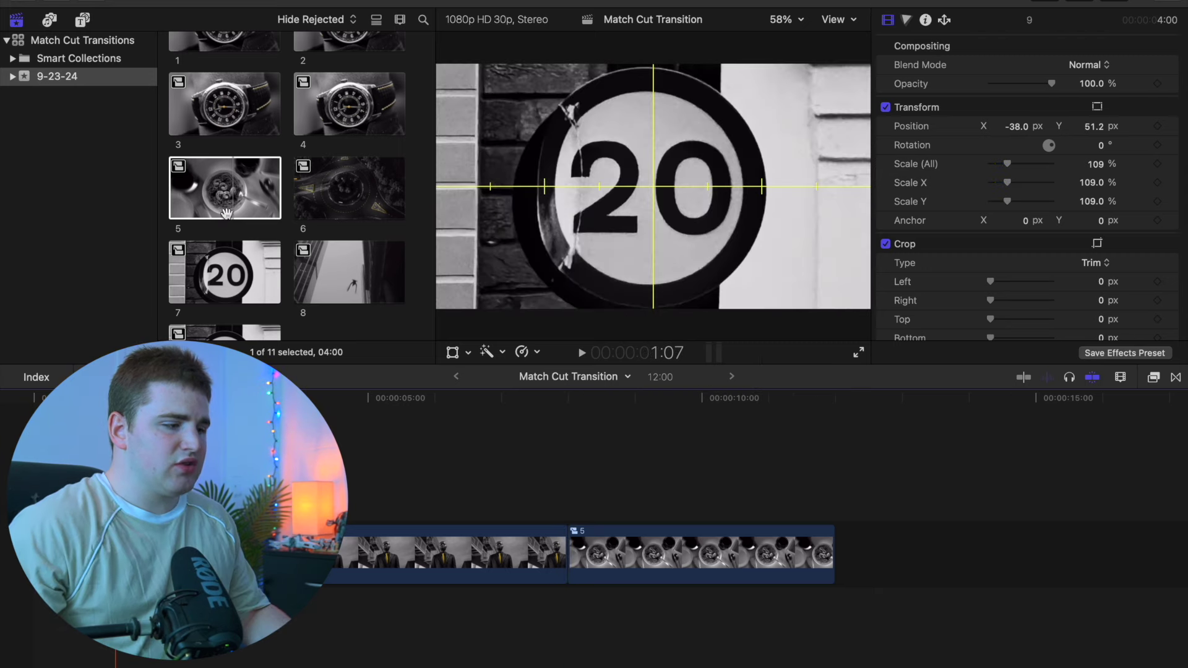
Connect clip 4, the drink can, above the pasta clip and set its scale to 124% and Y position to 108 px.
click(345, 106)
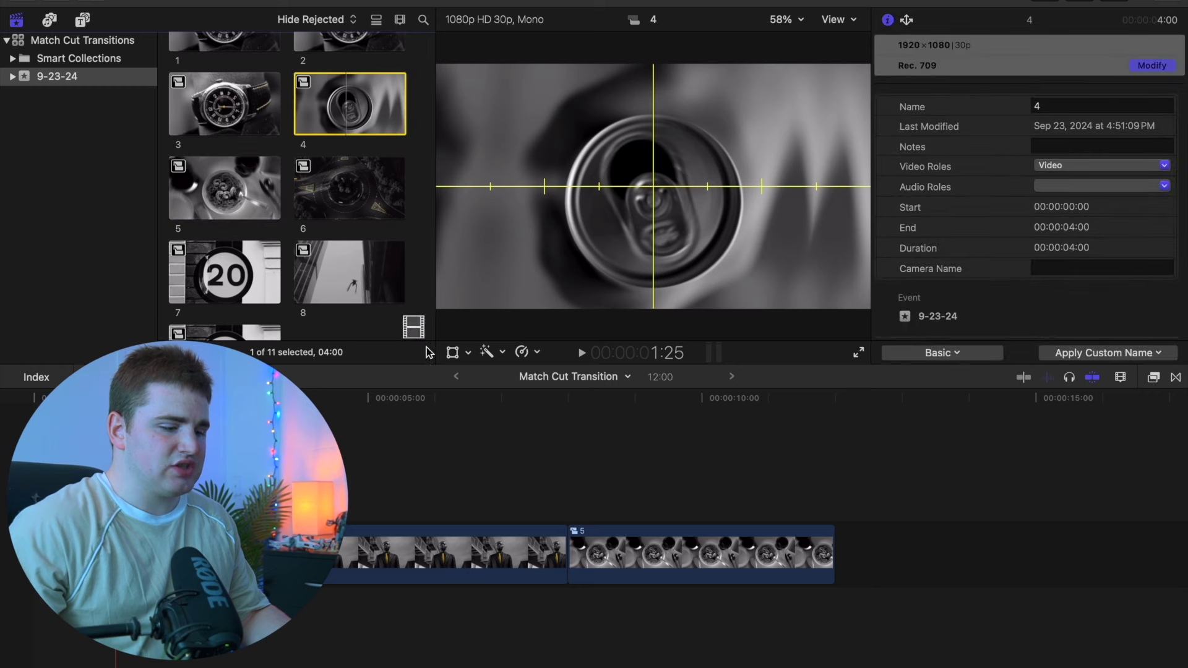
drag(425, 347, 682, 443)
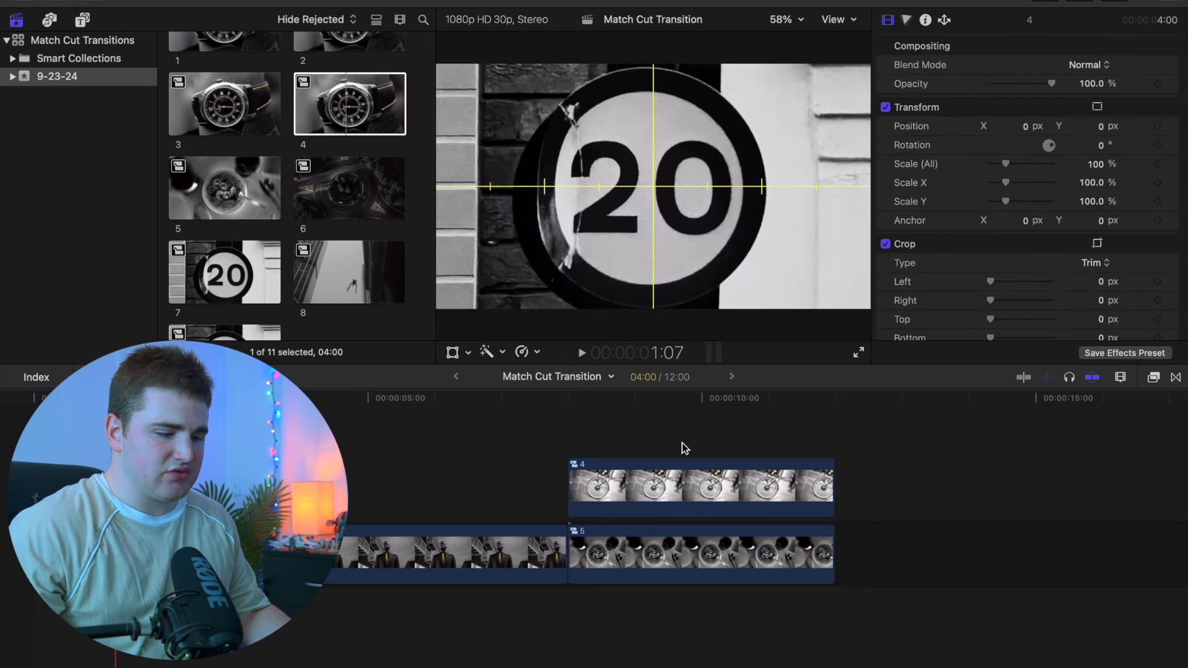
click(682, 443)
click(672, 481)
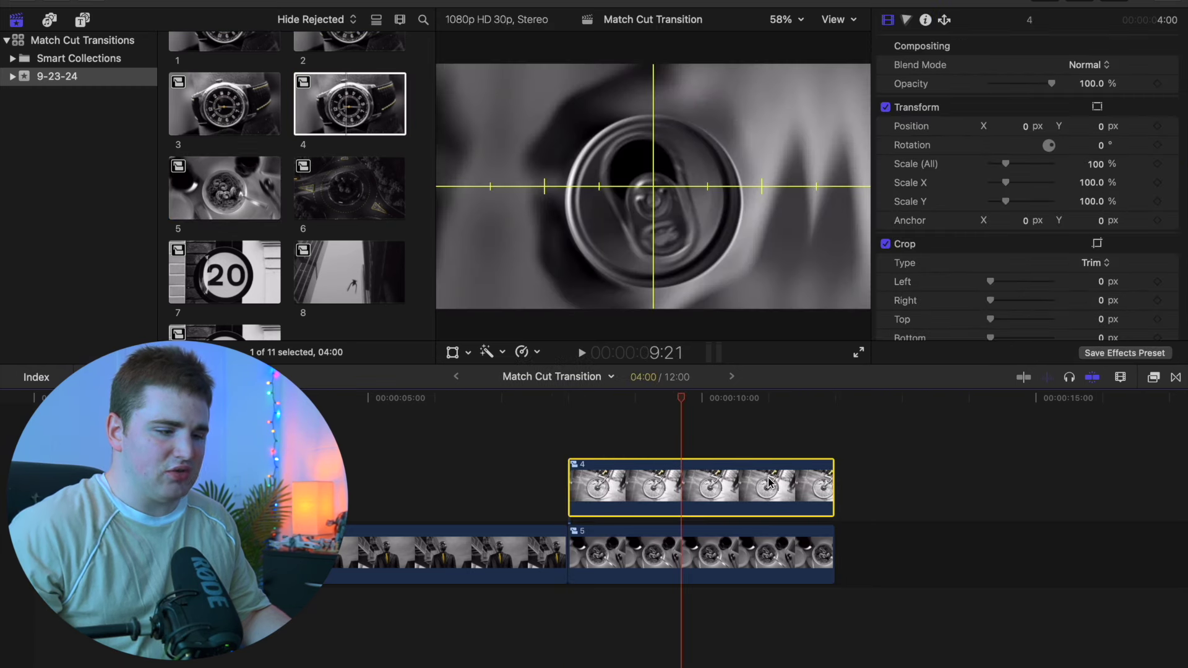
drag(1099, 166, 1100, 114)
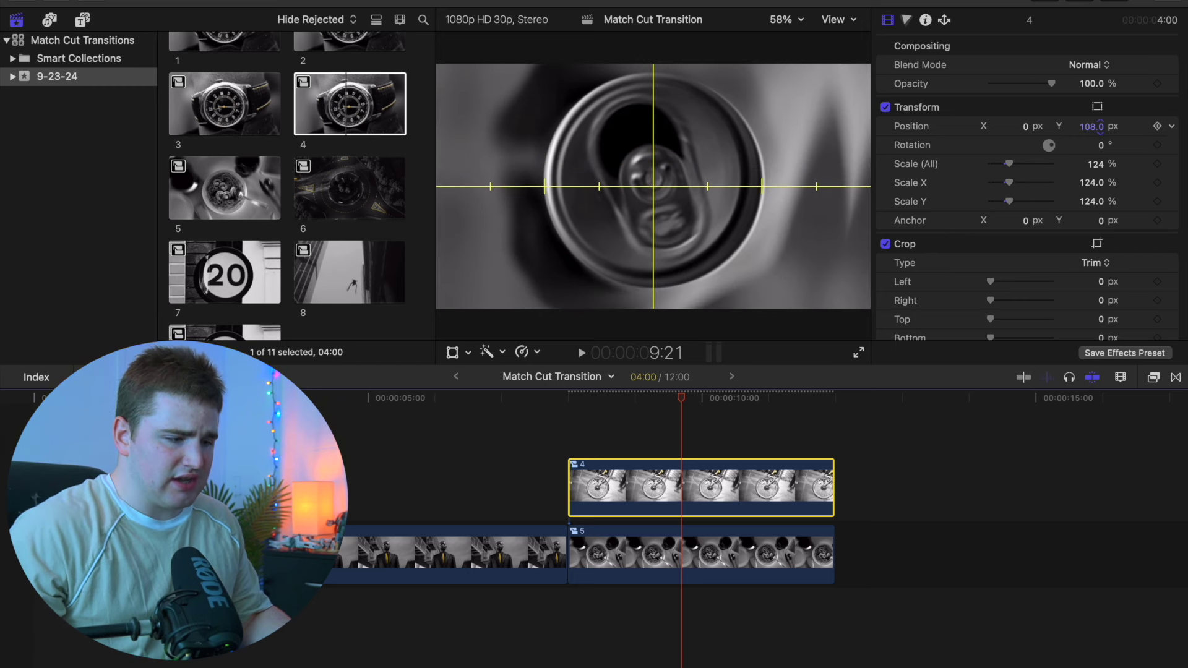
Align the can over the bowl at 36.3% opacity with scale 126%, X -3 px and Y 100.6 px, and restore 100% opacity.
drag(1100, 167, 1098, 159)
drag(1054, 85, 1024, 126)
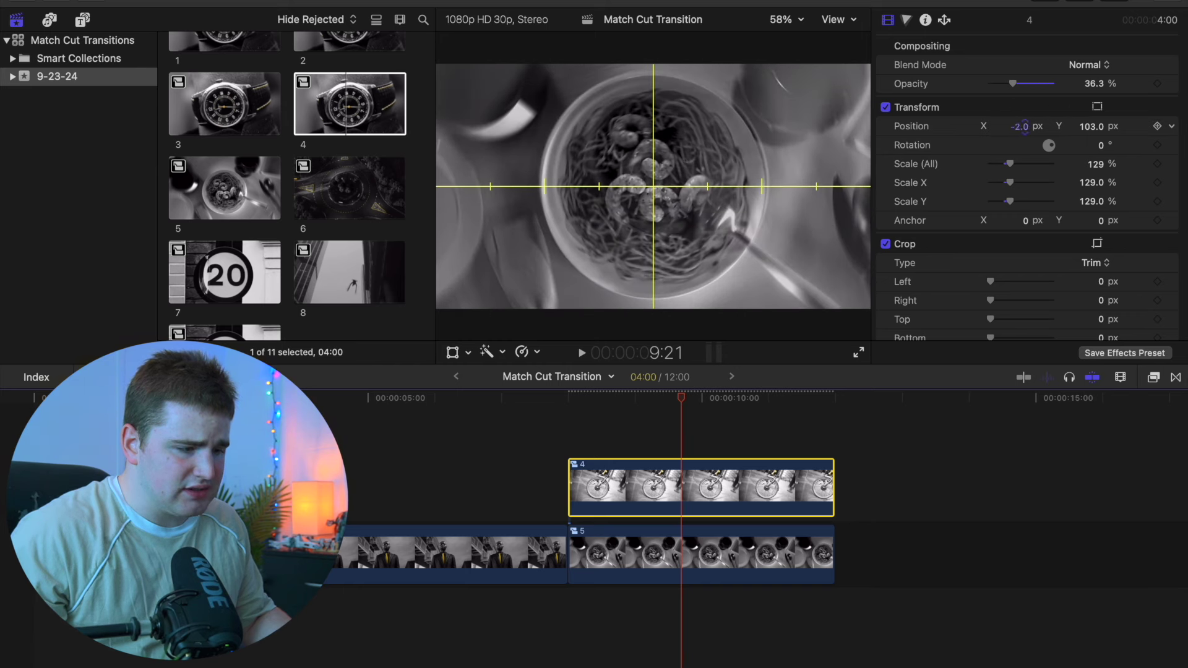
drag(1095, 166, 1095, 164)
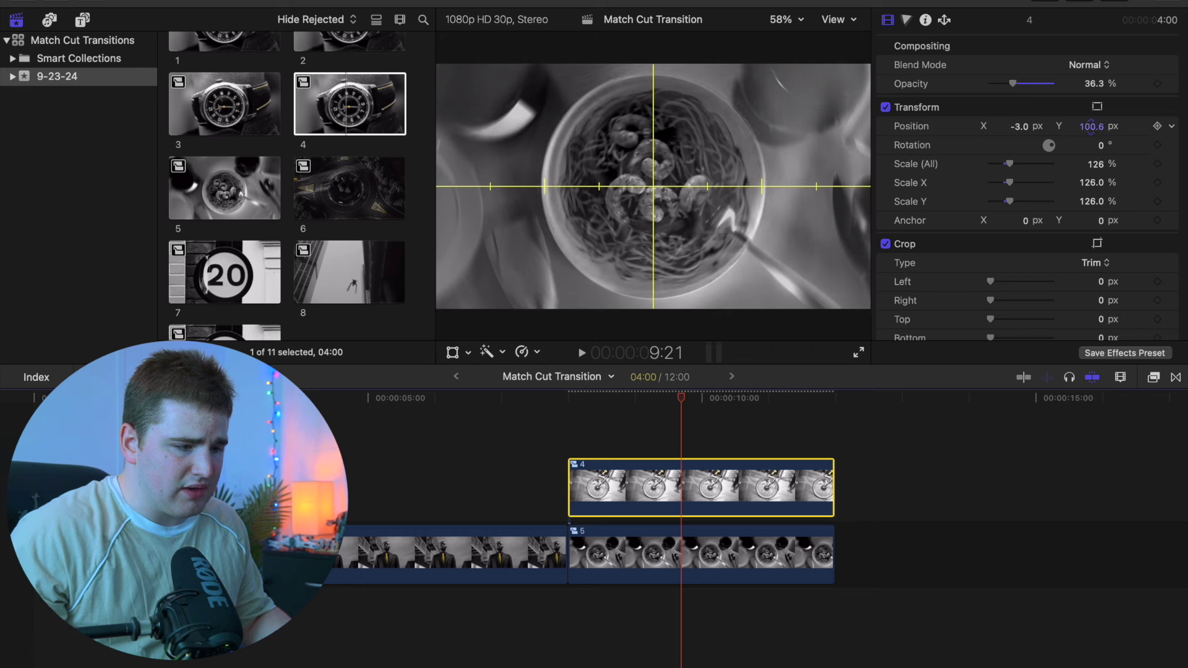
drag(1013, 87, 1083, 107)
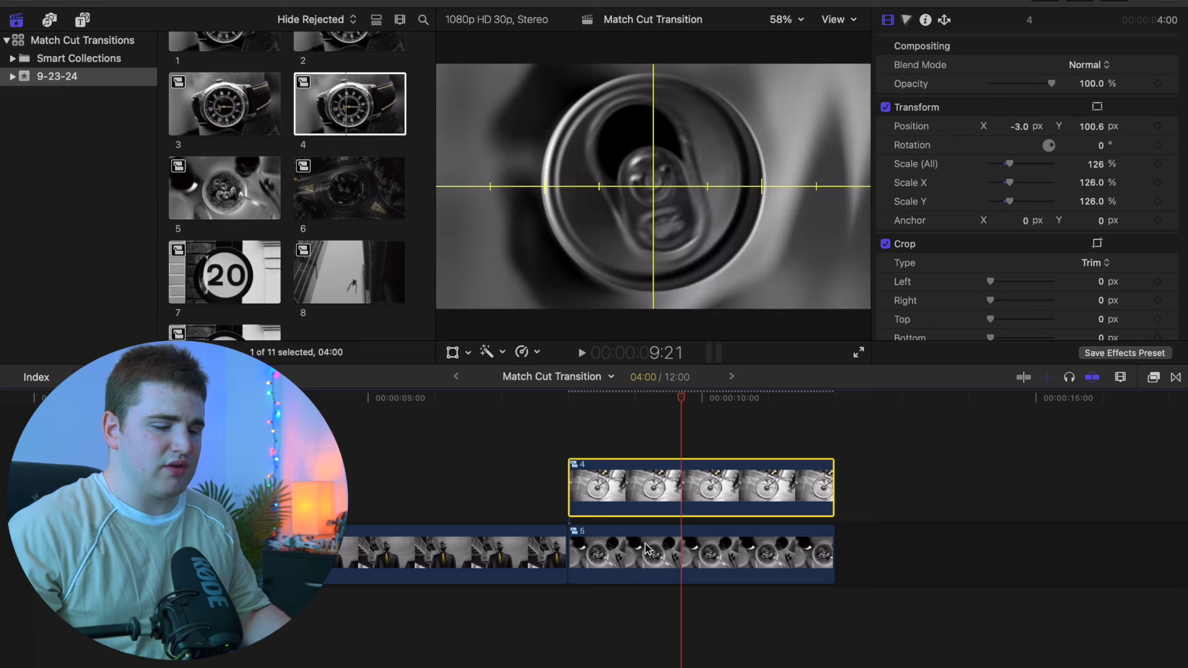
Append the can clip after the pasta clip in the main storyline and place the playhead over it.
drag(658, 495, 897, 560)
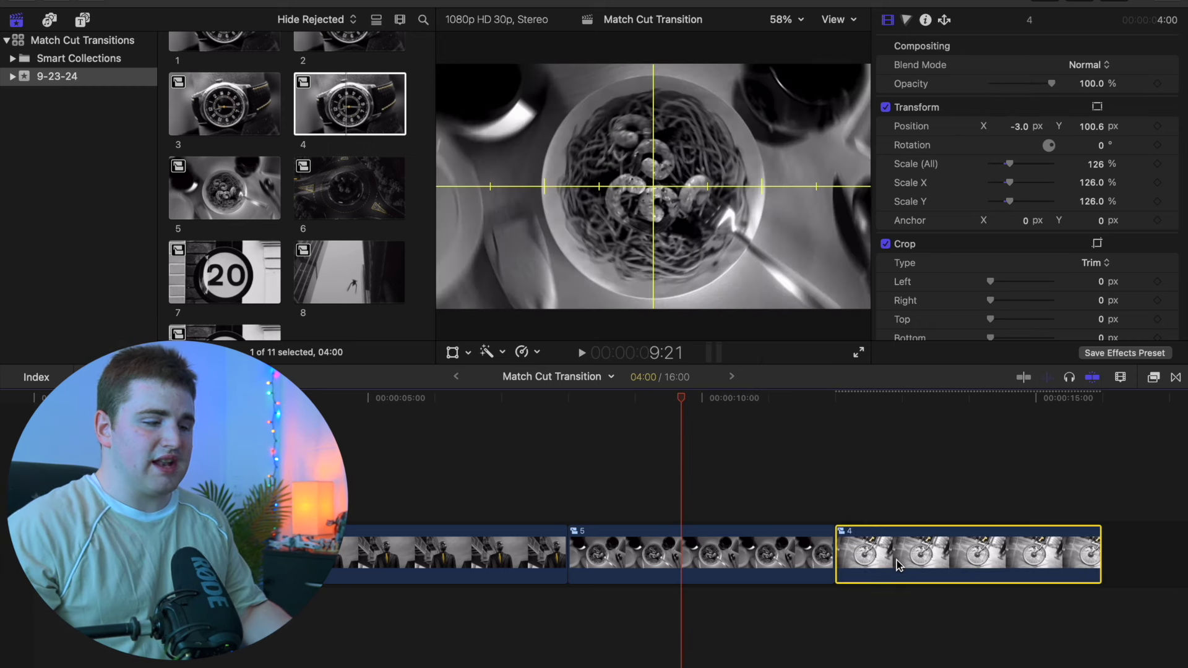
key(super+minus)
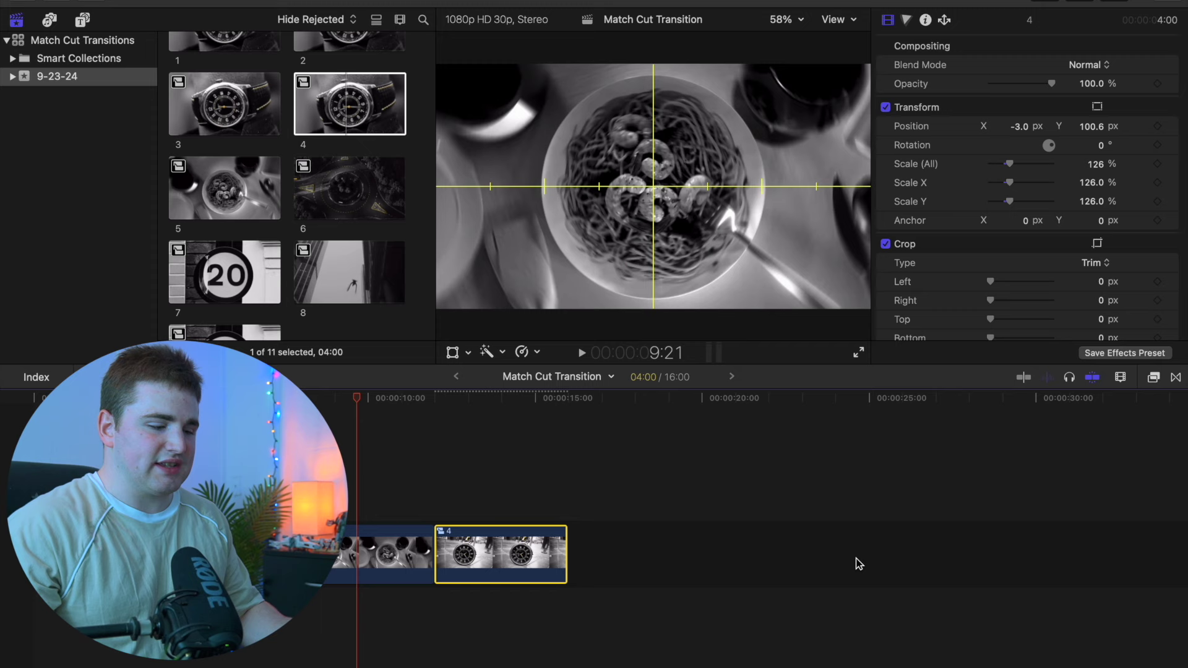
click(487, 516)
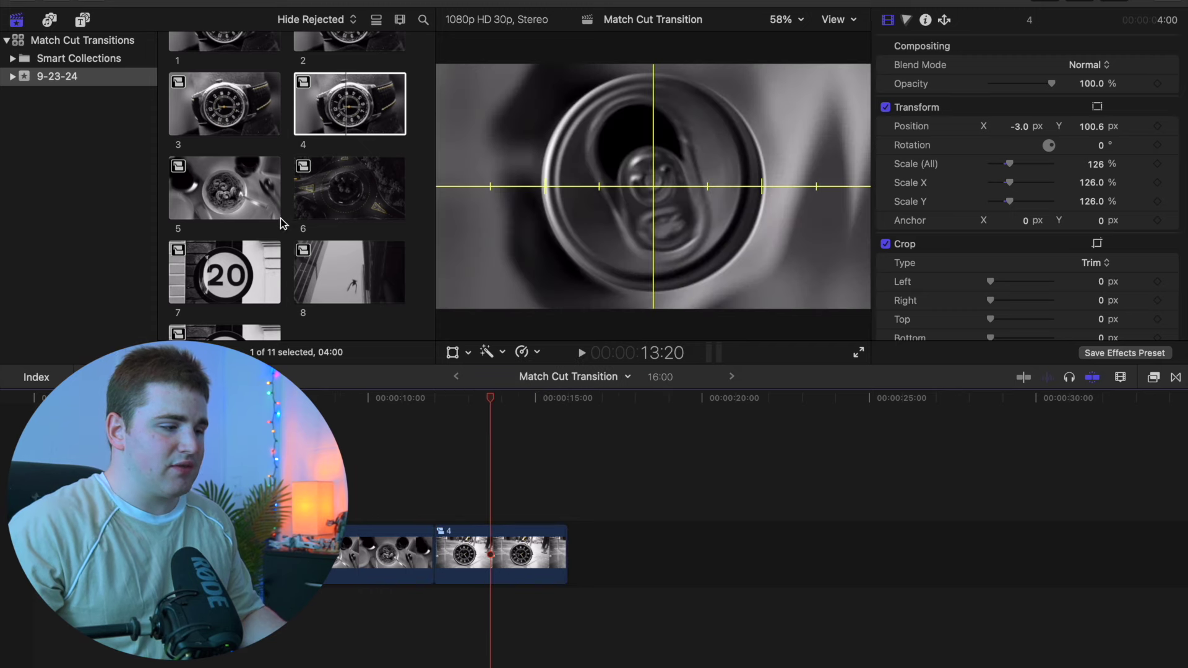
Connect clip 3 above the can clip, align it at 18.48% opacity with scale 134%, X 3 px and Y 98.9 px, and restore full opacity.
scroll(226, 183, up, 3)
drag(225, 183, 435, 469)
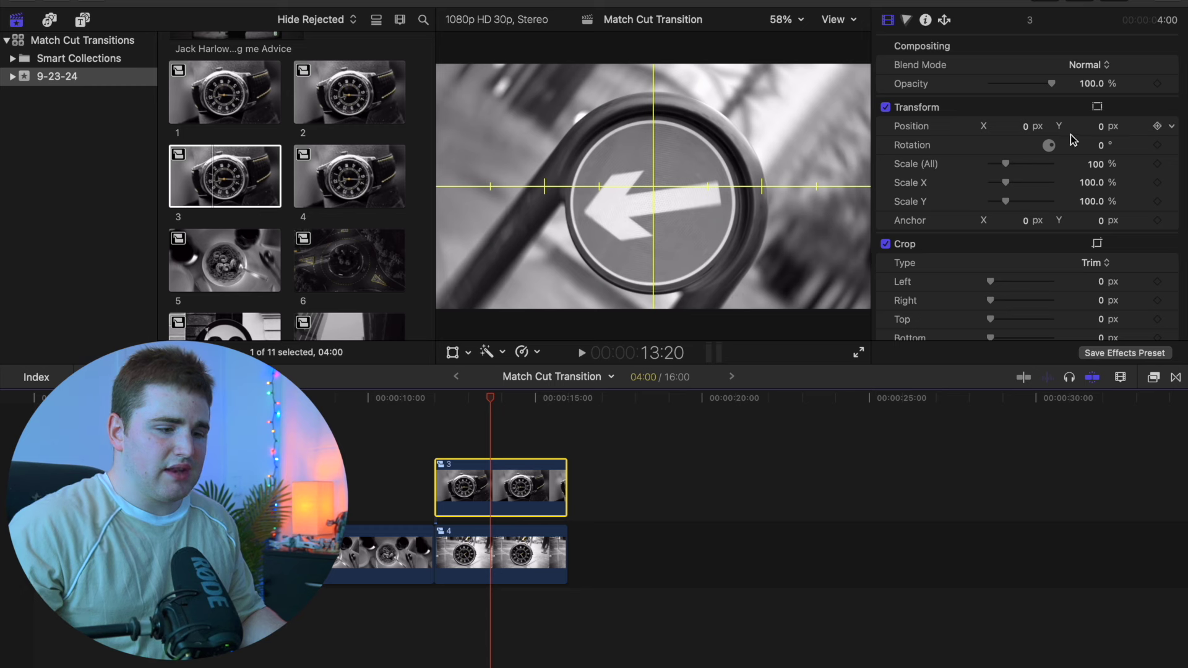
drag(1100, 169, 1024, 131)
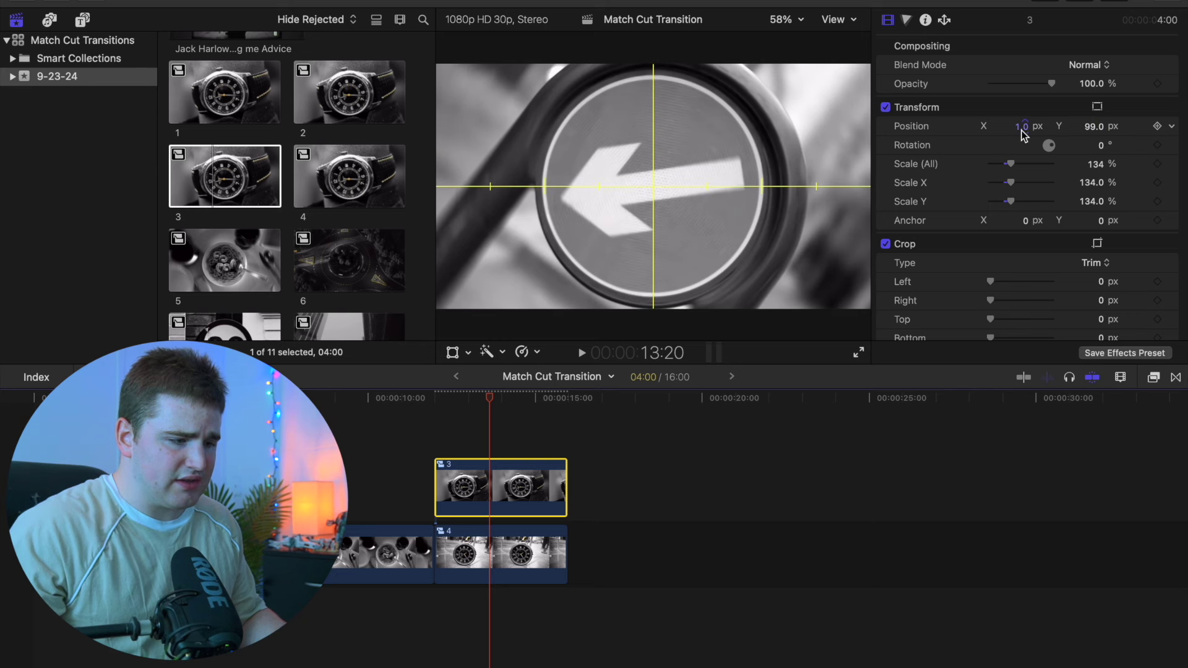
drag(1054, 86, 1004, 88)
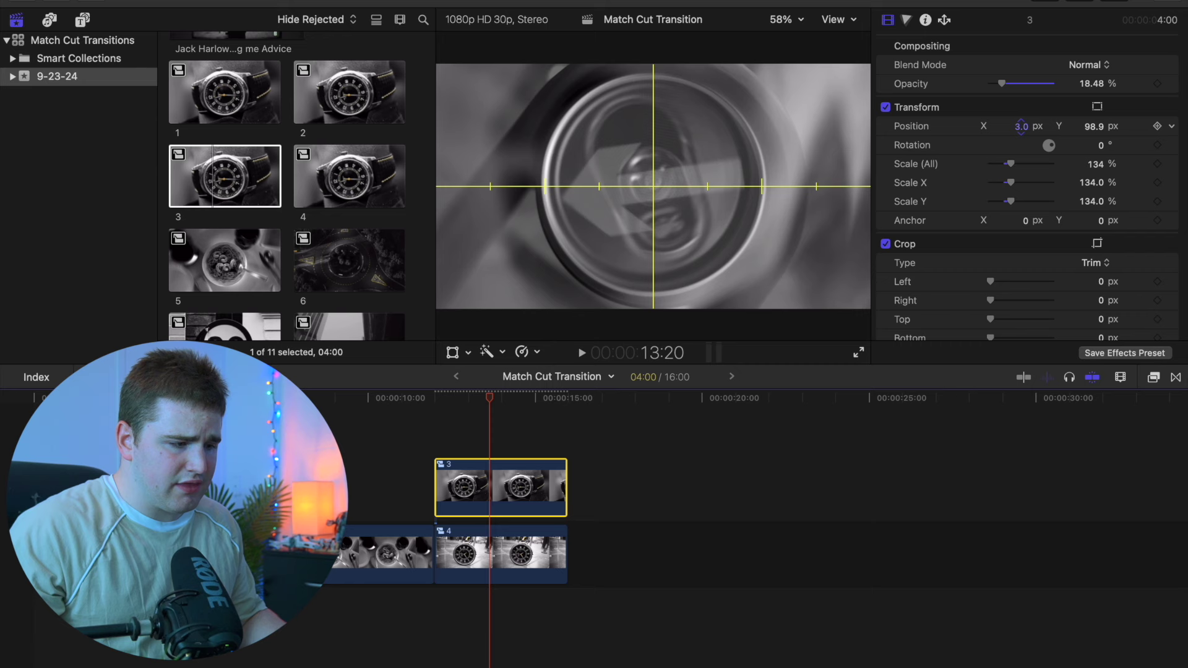
drag(1003, 84, 1068, 105)
Append the arrow sign clip after the can clip and connect clip 2, the bicycle wheel, above it.
drag(499, 478, 631, 554)
scroll(294, 153, up, 1)
drag(350, 111, 570, 477)
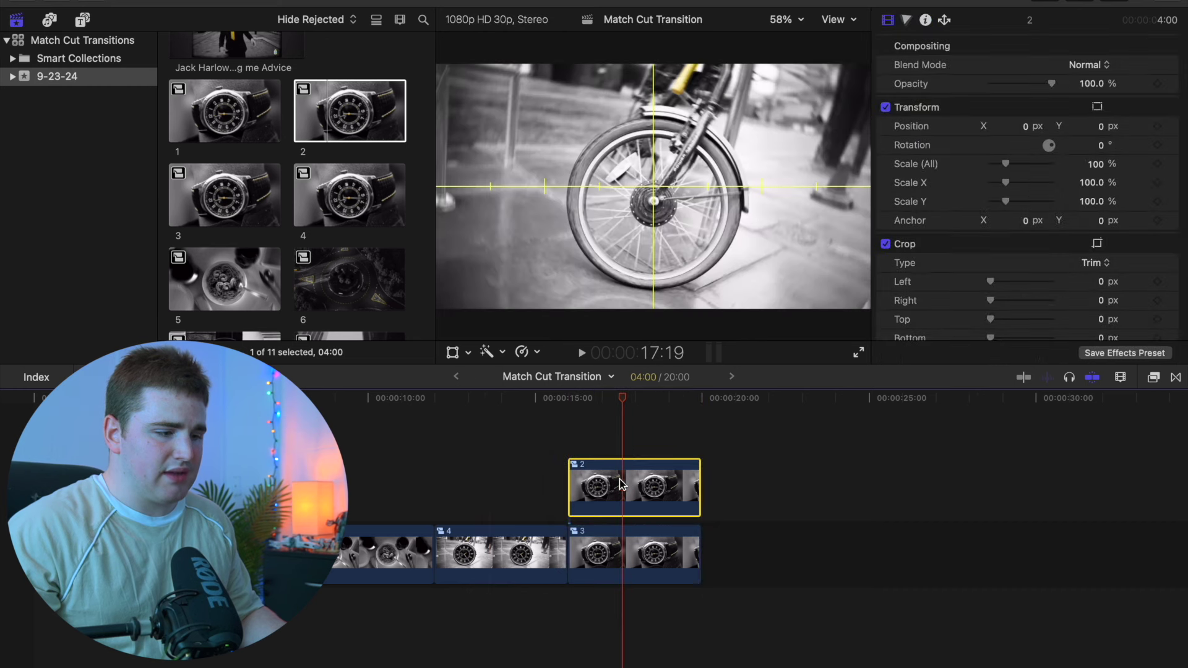
Align the bicycle wheel over the arrow sign at 26.89% opacity with scale 125%, X -12.1 px and Y 86 px, and restore 100% opacity.
drag(1101, 168, 1119, 167)
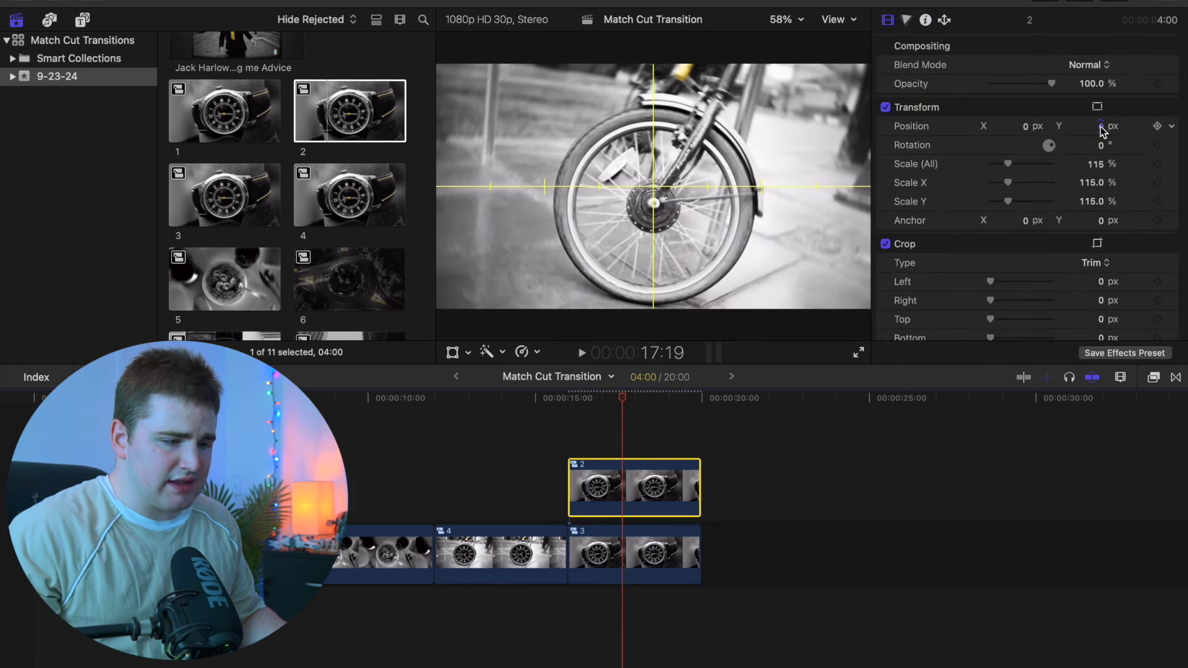
drag(1101, 128, 1119, 128)
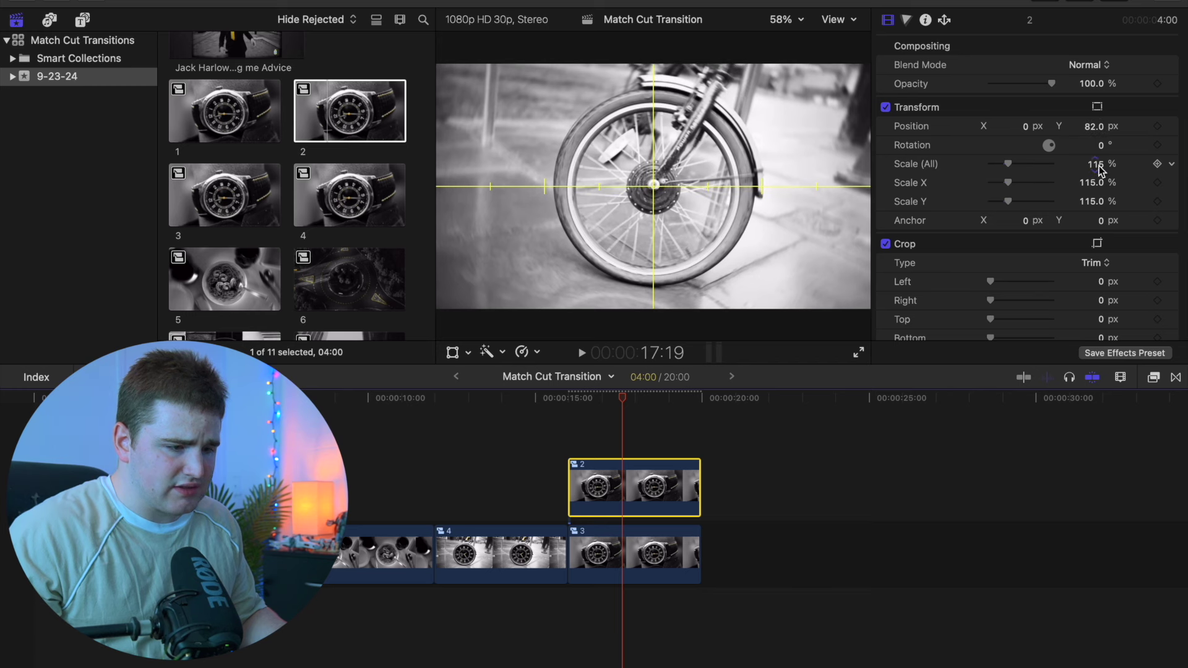
drag(1099, 171, 1106, 170)
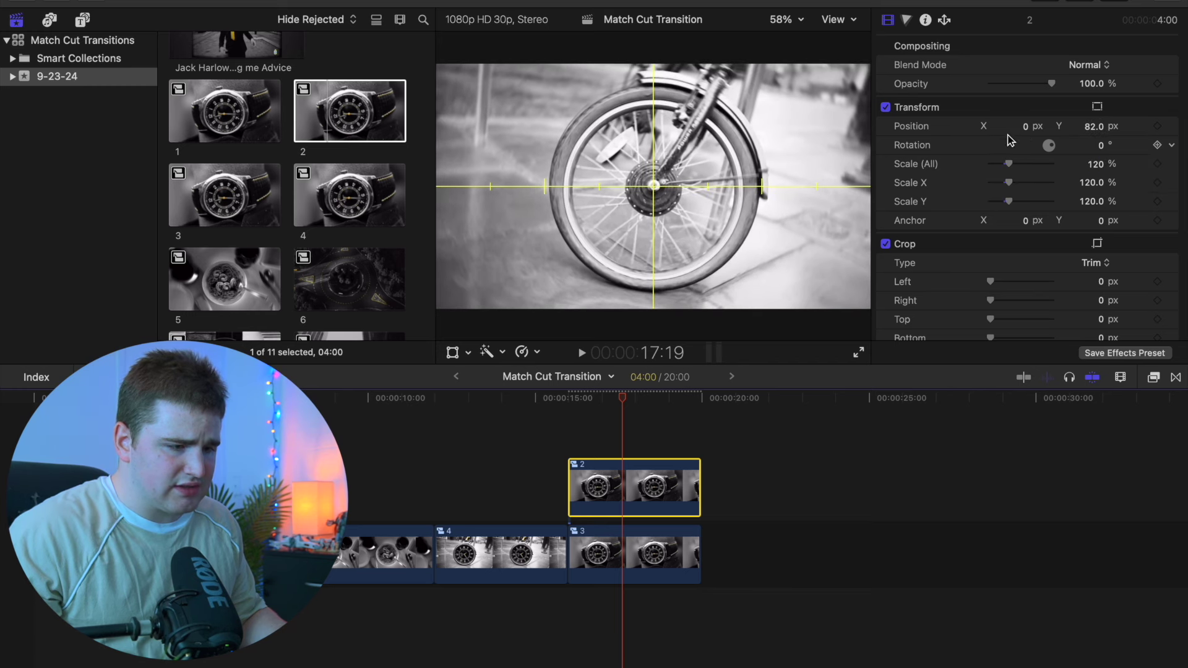
drag(1026, 130, 1094, 133)
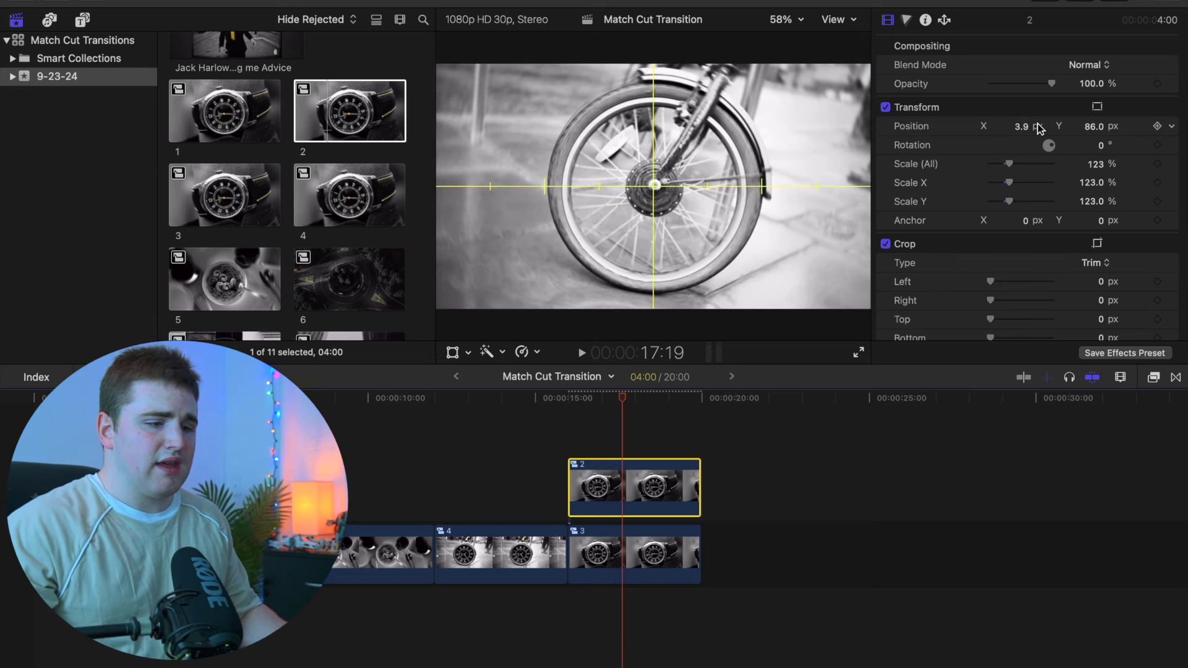
drag(1054, 87, 1009, 97)
drag(1096, 166, 1096, 164)
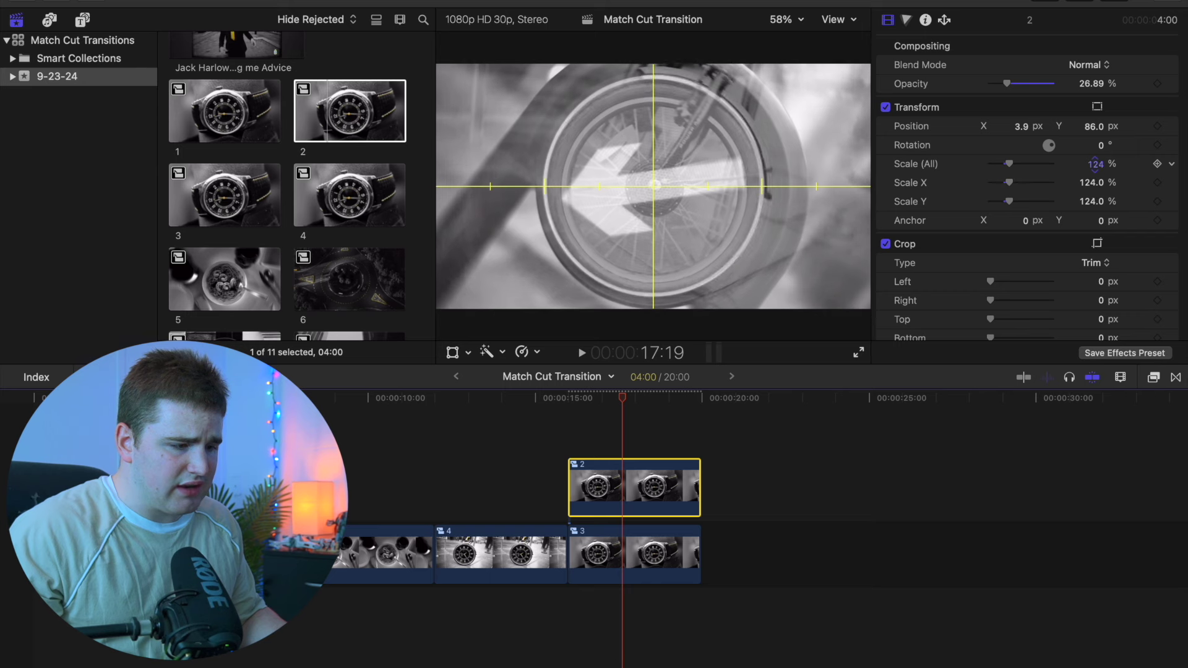
drag(1005, 86, 1070, 110)
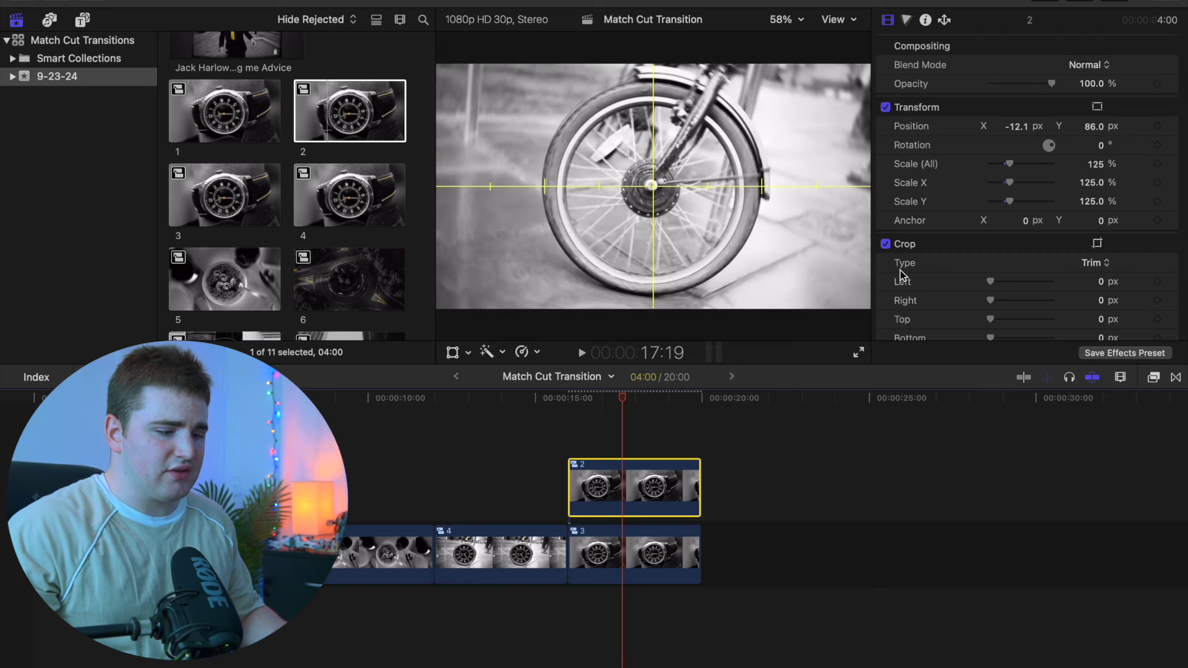
Append the bicycle wheel clip after clip 3 in the main storyline and connect clip 1, the watch, above it.
drag(622, 482, 754, 543)
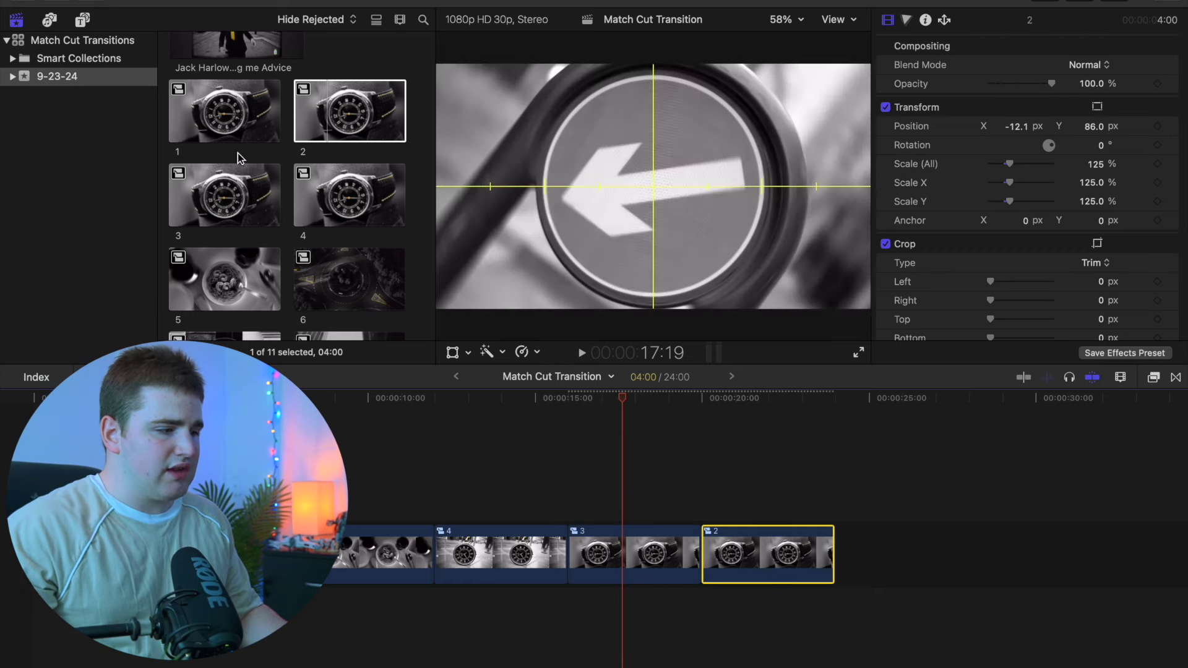
drag(211, 110, 706, 486)
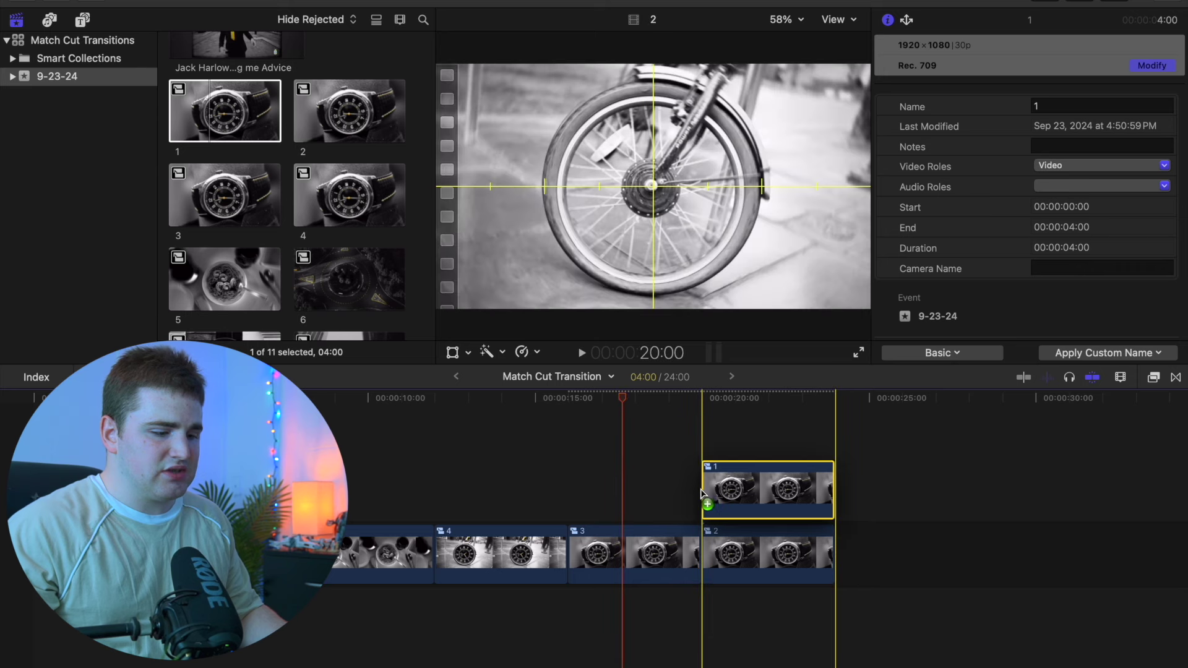
click(761, 452)
click(768, 476)
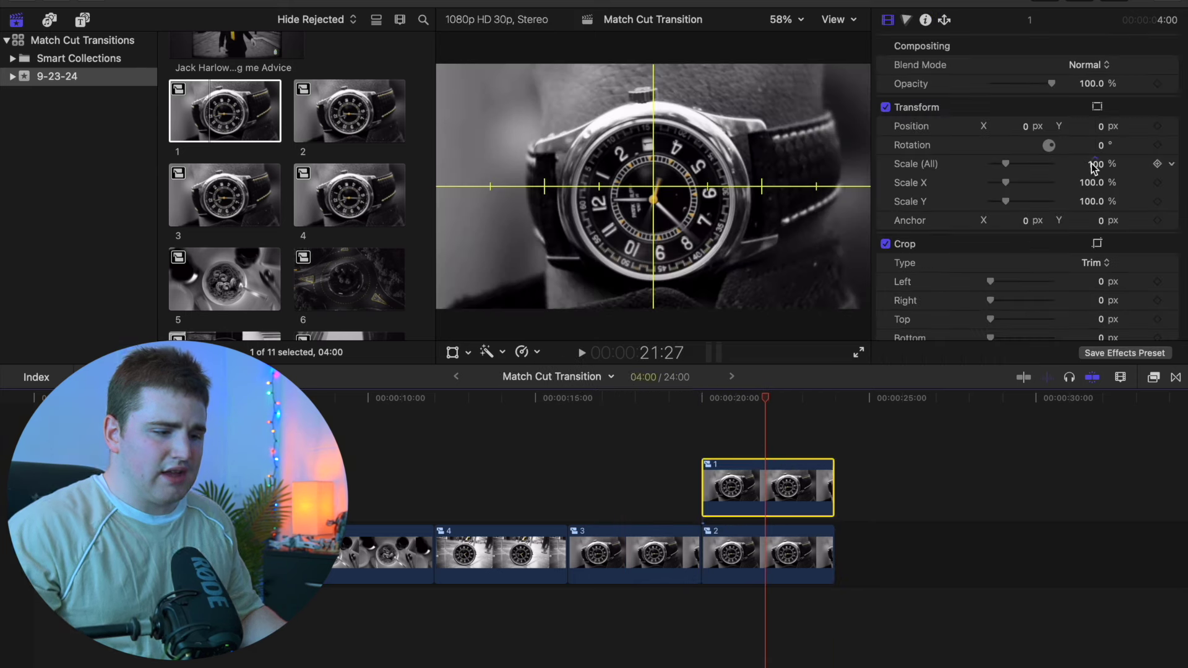
Align the watch with scale 136%, X -4 px and Y 84 px at full opacity, and append it after the wheel clip.
drag(1094, 167, 1105, 105)
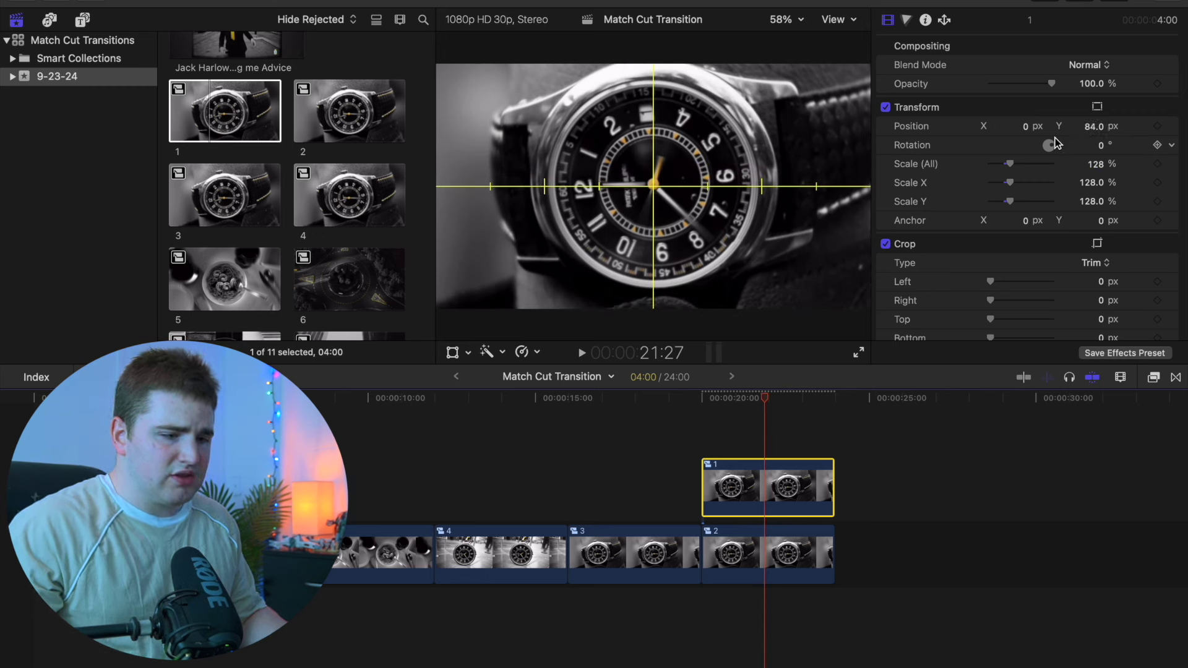
drag(1097, 167, 1097, 158)
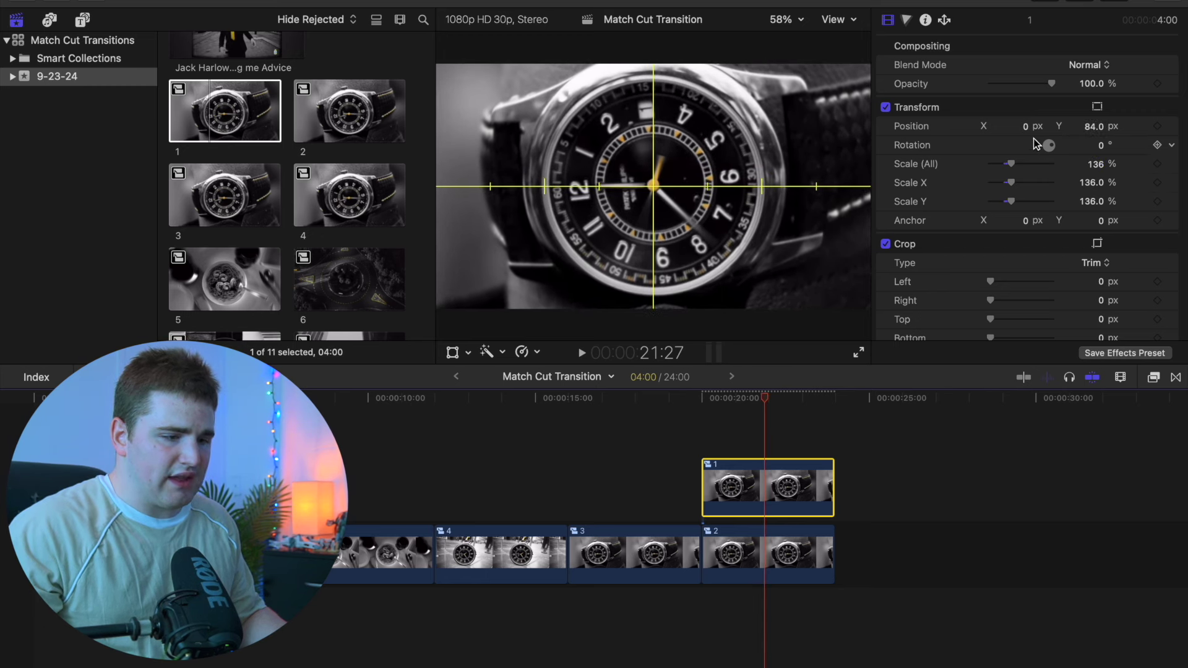
drag(1026, 130, 1024, 127)
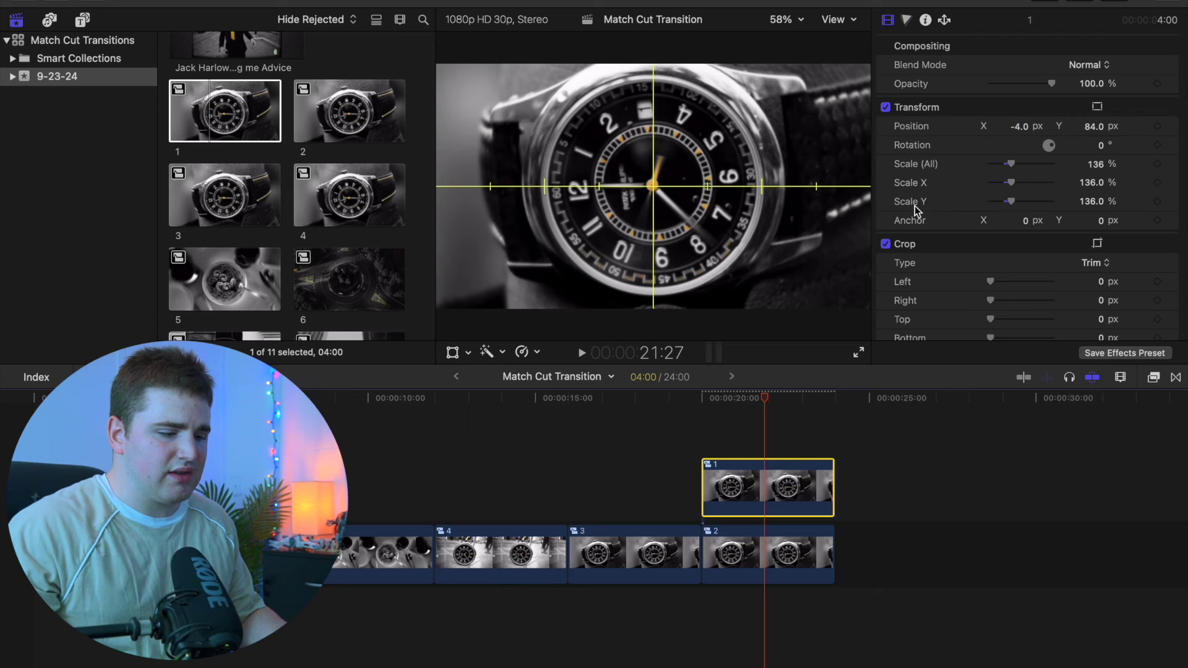
mouse_move(1052, 85)
mouse_down()
mouse_move(994, 88)
mouse_move(1057, 90)
mouse_up()
drag(798, 484, 932, 551)
Bring the playhead back to the first clip of the sequence and turn off the viewer's horizon overlay.
click(111, 554)
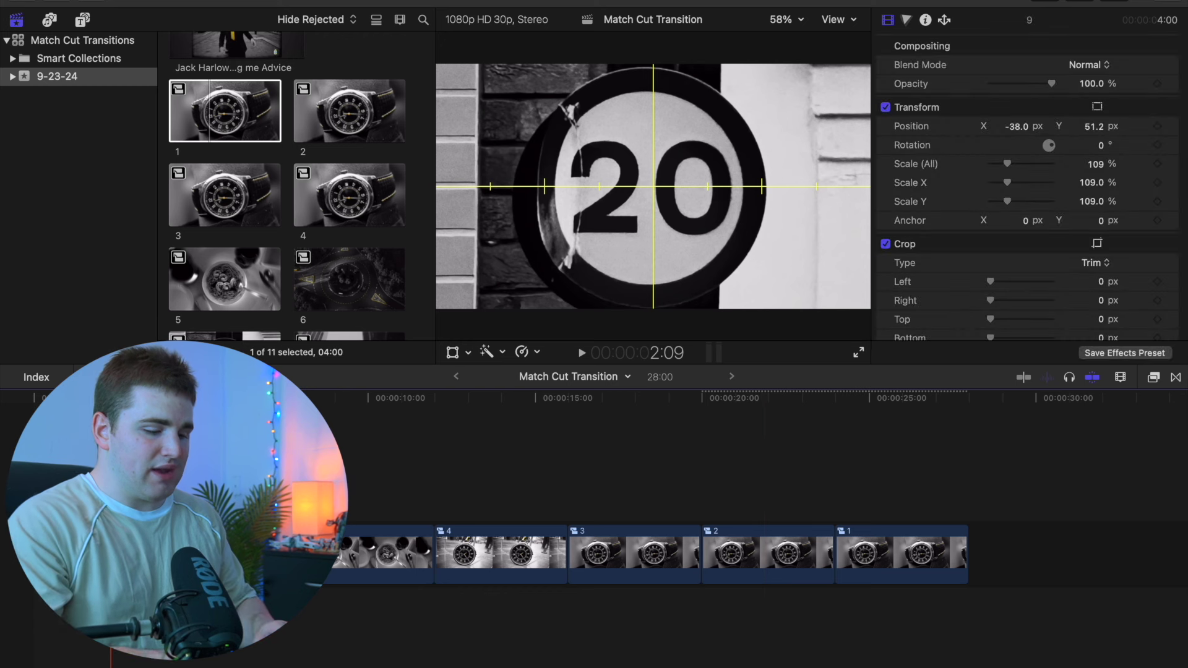
key(super+minus)
click(47, 433)
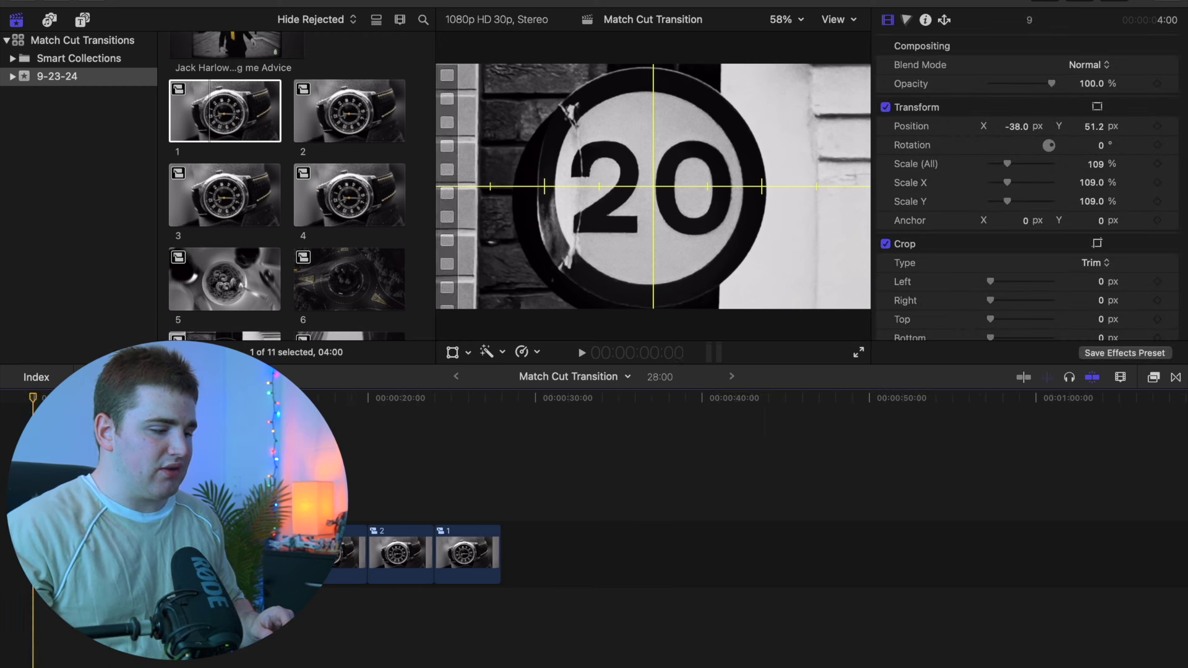
click(838, 20)
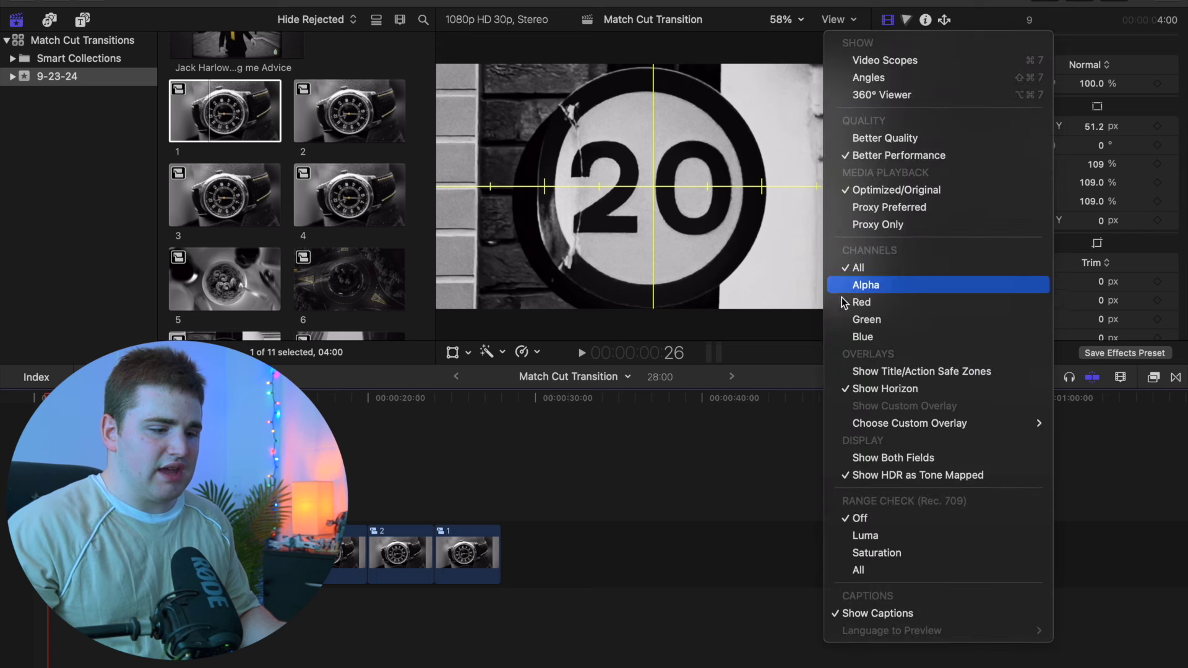
click(868, 389)
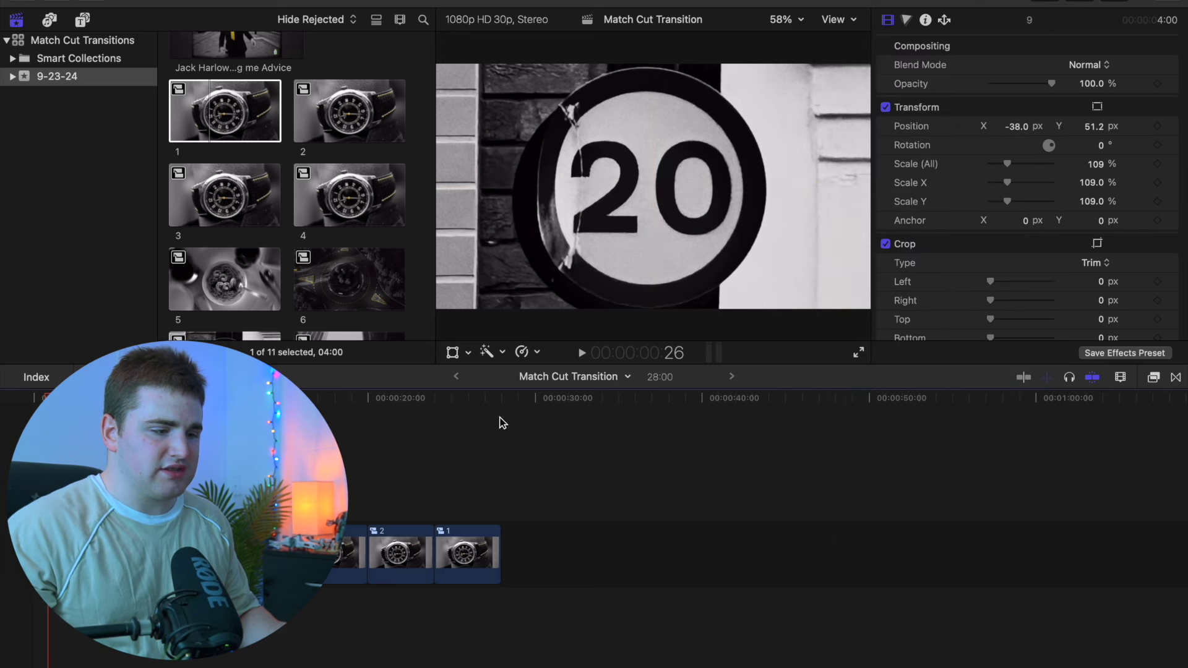
scroll(236, 120, up, 5)
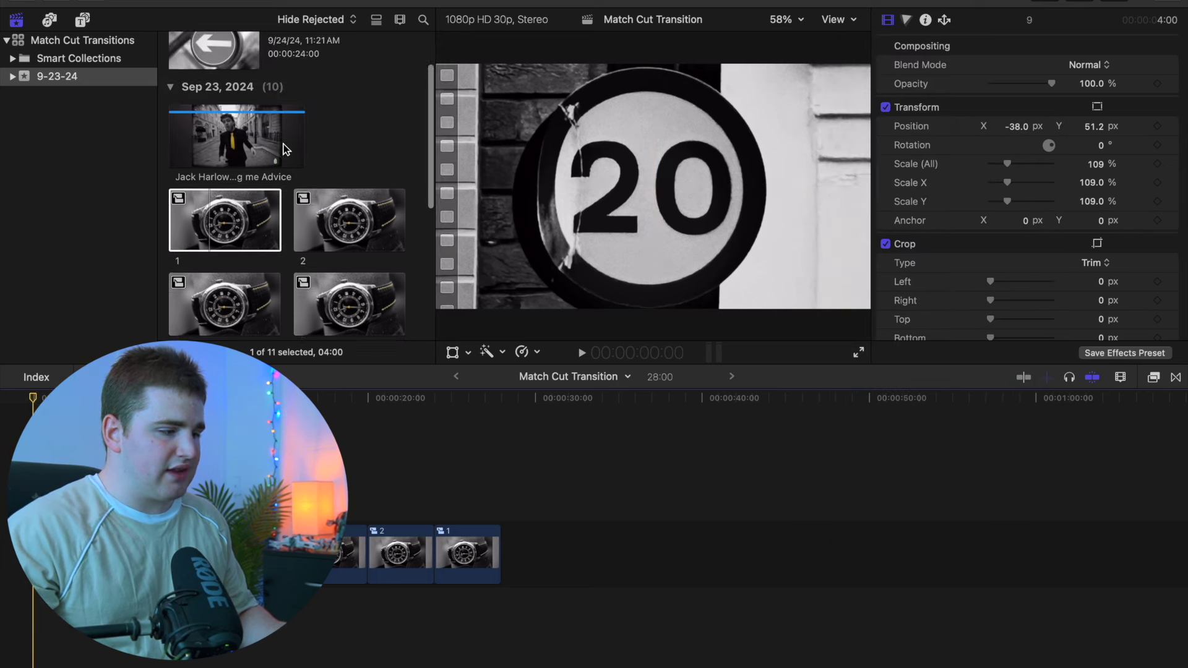
click(235, 119)
click(186, 551)
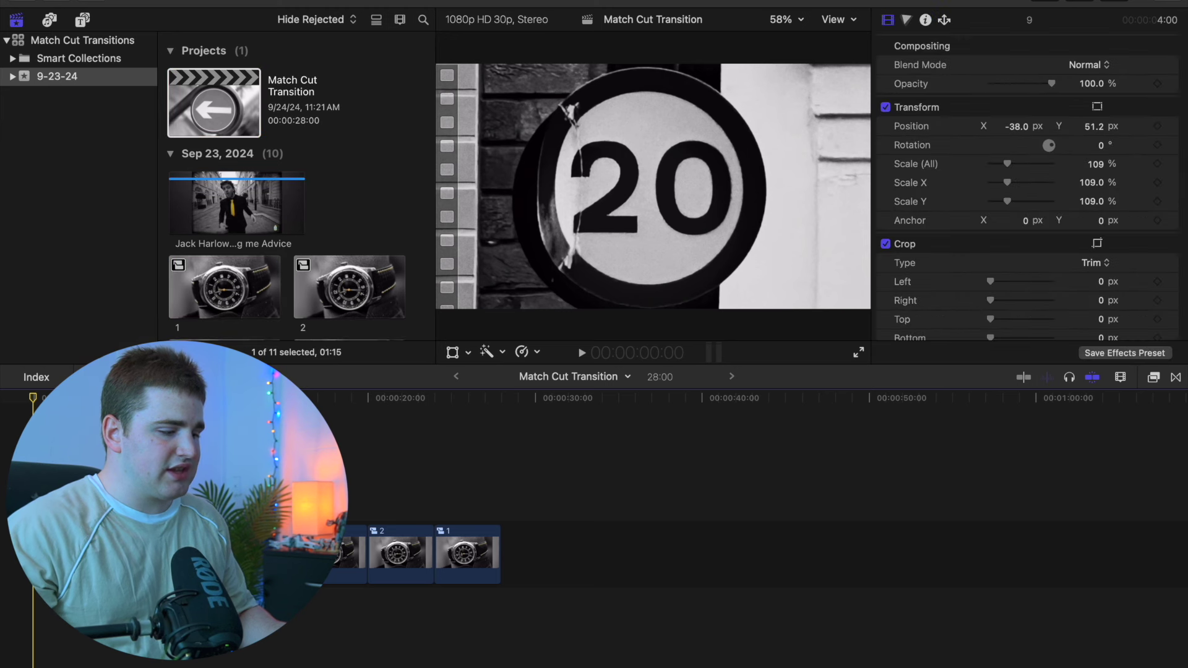
Set the duration of all seven storyline clips to 10 frames and play back the sequence.
drag(185, 489, 474, 575)
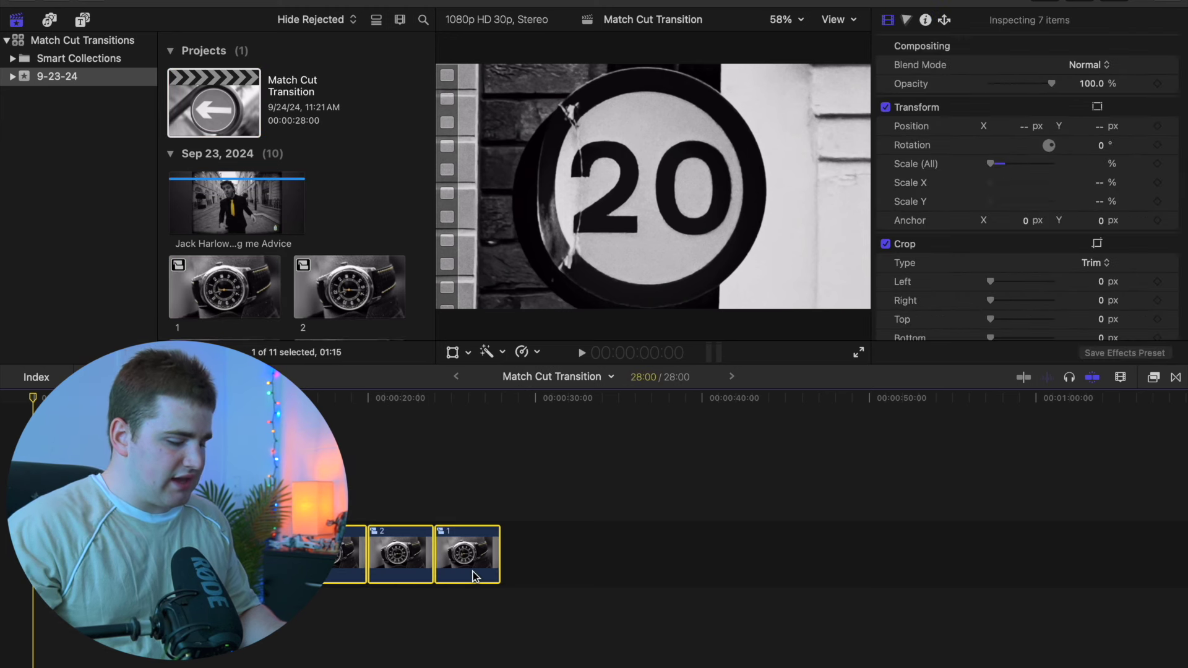
key(ctrl+d)
text(10)
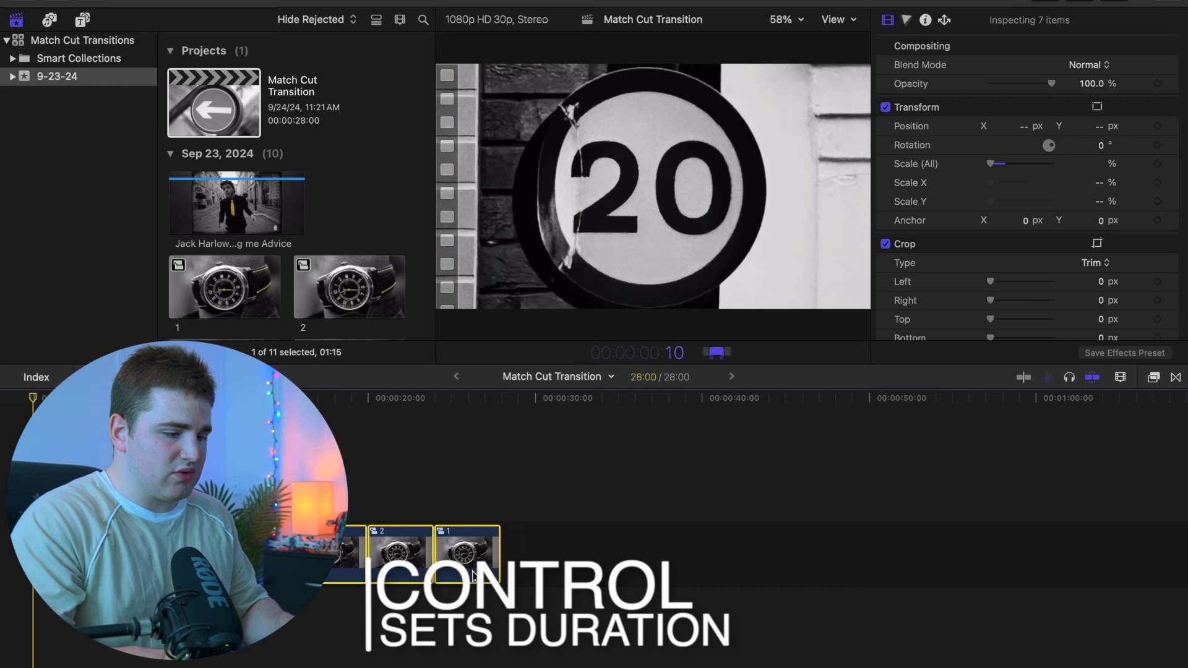
key(Return)
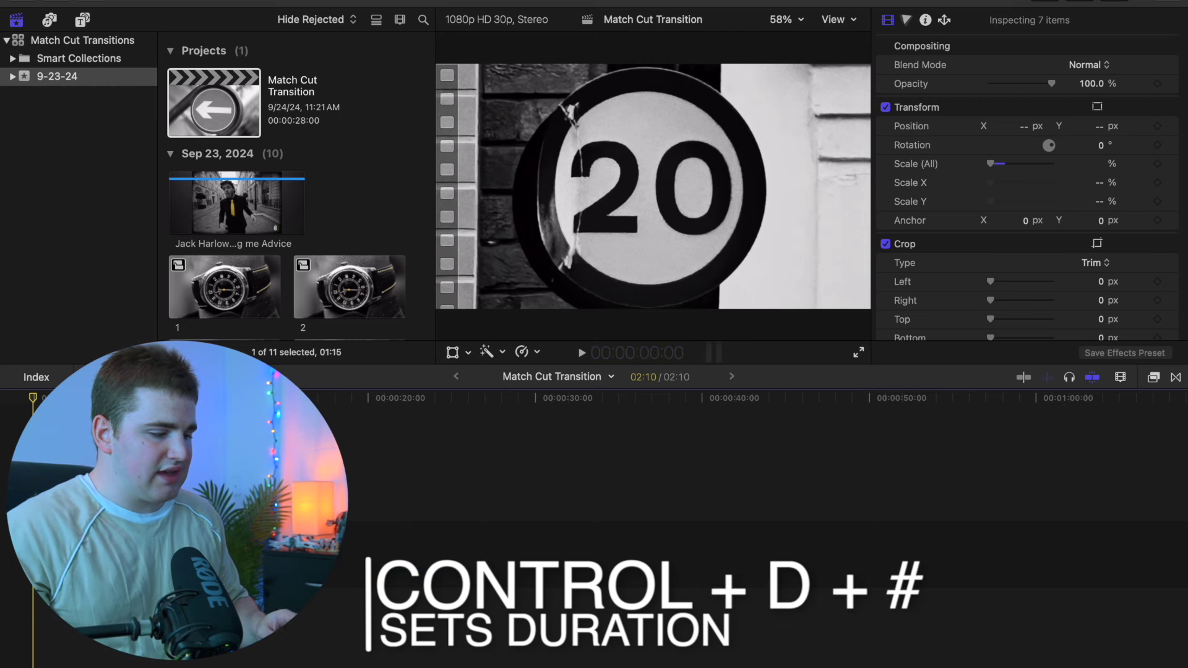
key(shift+z)
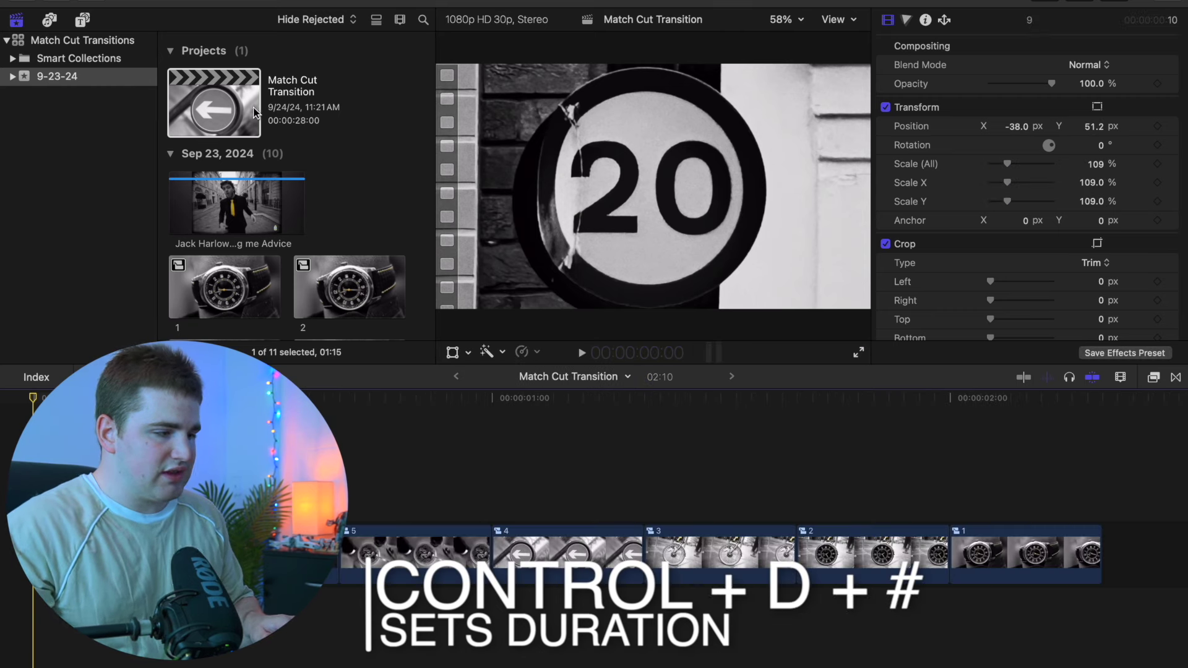
key(space)
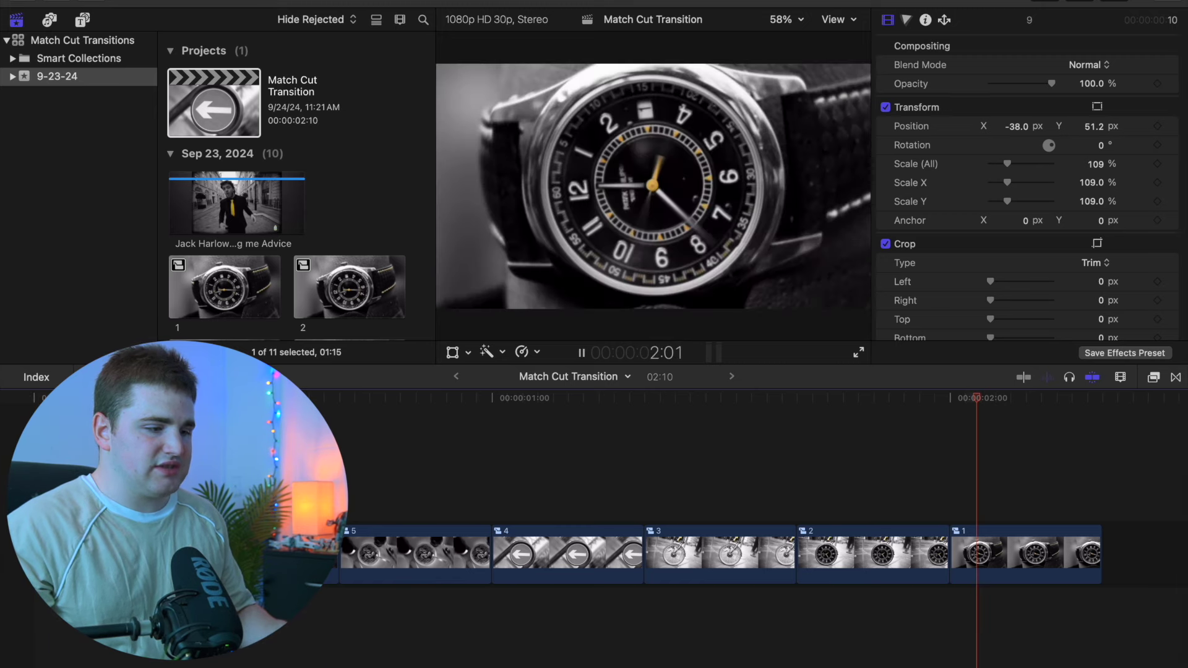
key(Home)
Shorten all seven storyline clips to 7 frames each, fit the sequence in the timeline and play it back.
drag(334, 470, 1017, 558)
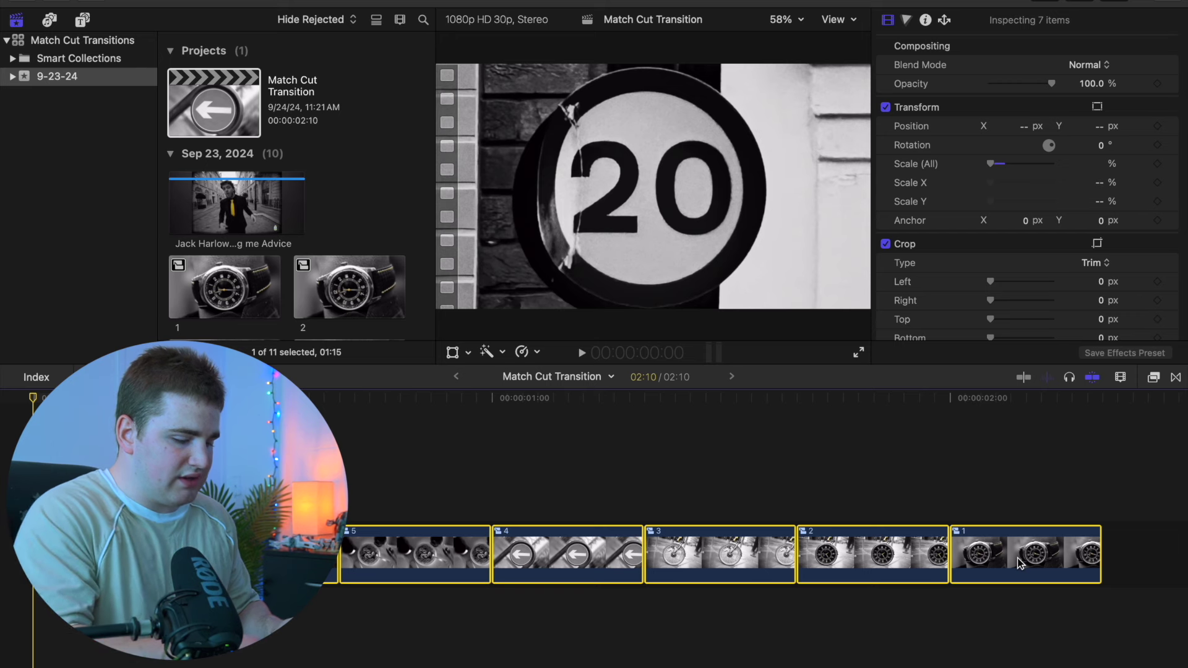
key(ctrl+d)
text(7)
key(Return)
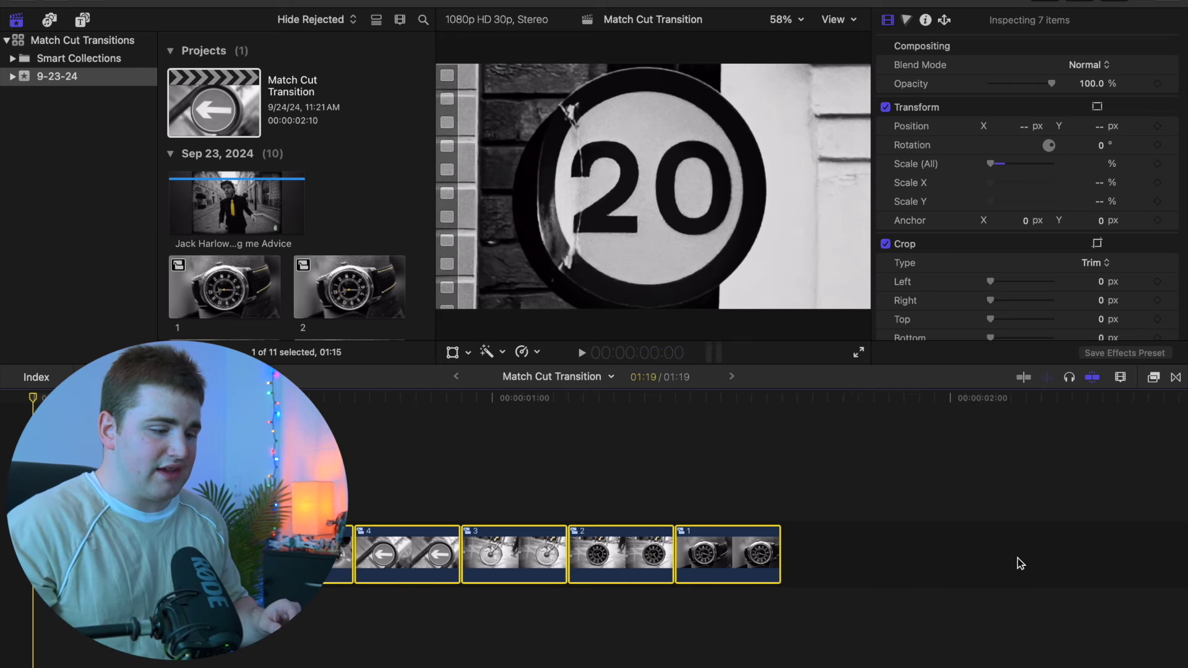
click(3, 545)
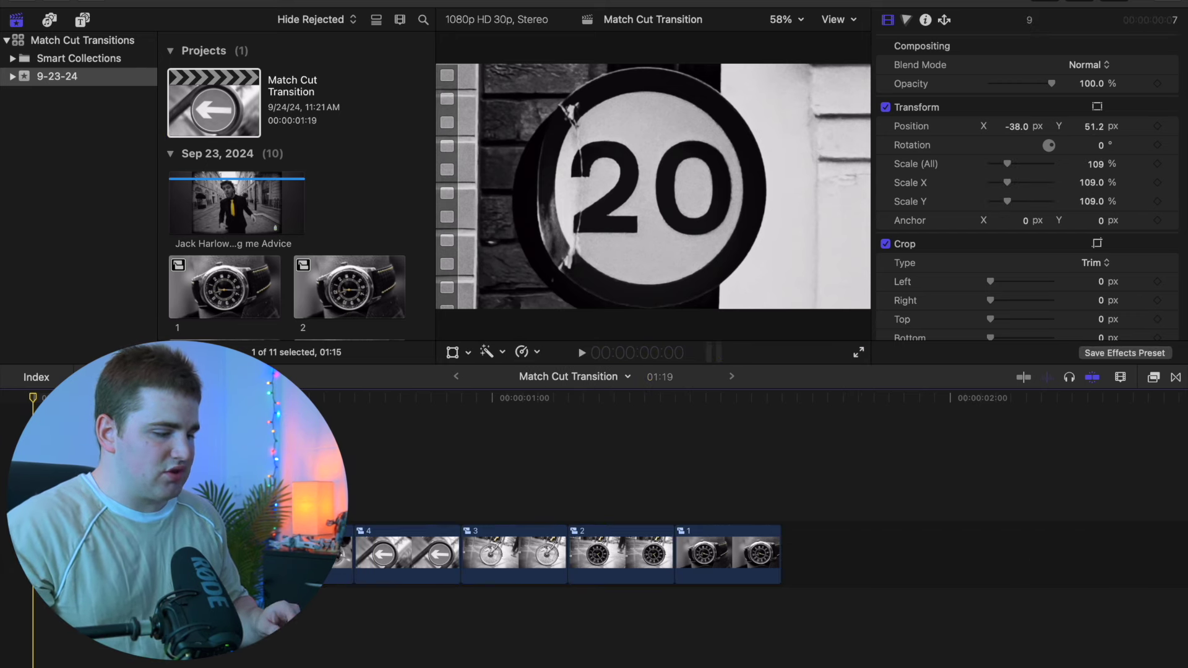
key(shift+z)
key(space)
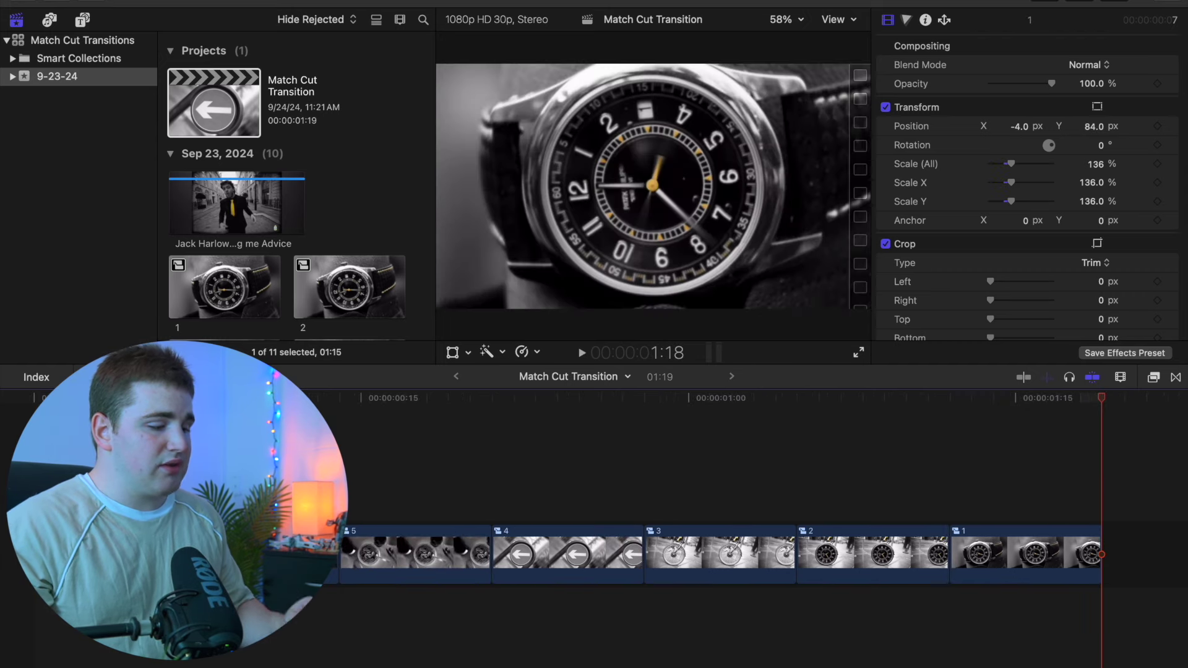
Combine all seven storyline clips into a compound clip named Match Cut in the 9-23-24 event.
key(Home)
drag(285, 474, 1018, 579)
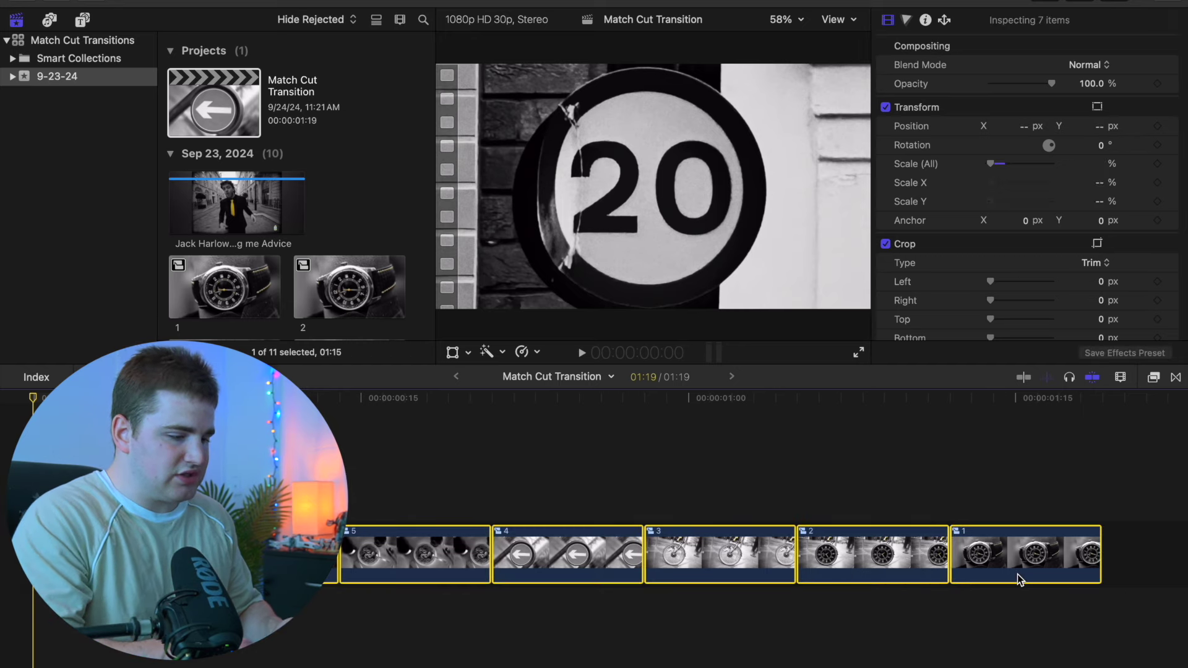
key(alt+g)
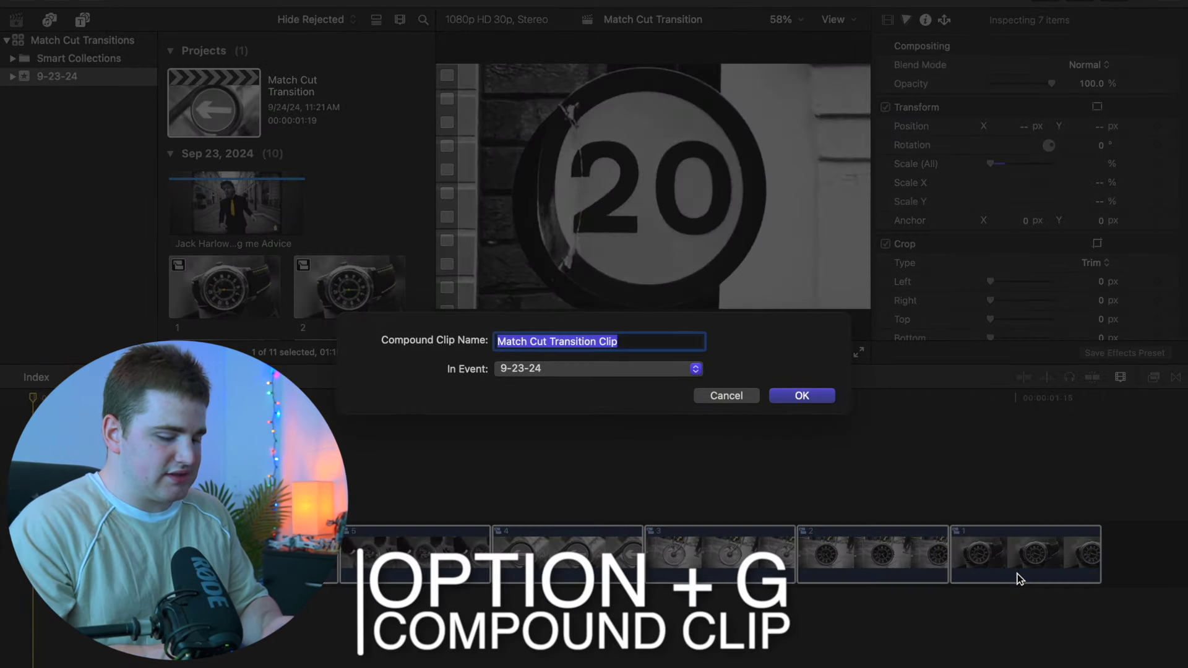
text(Match)
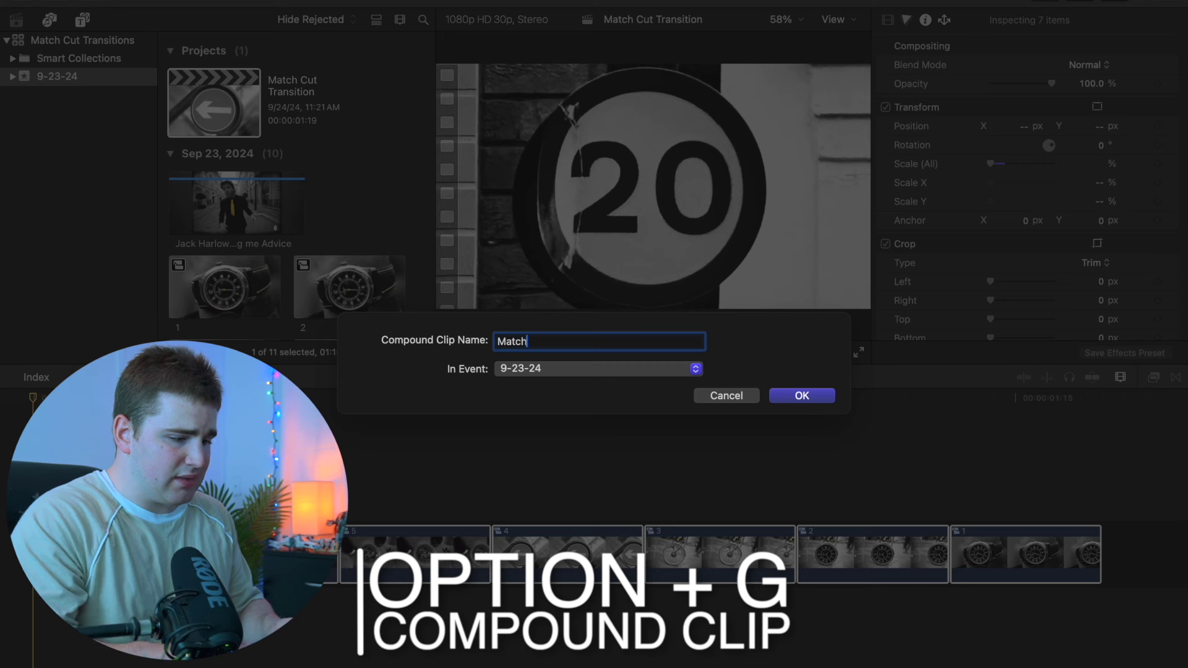
text( Group)
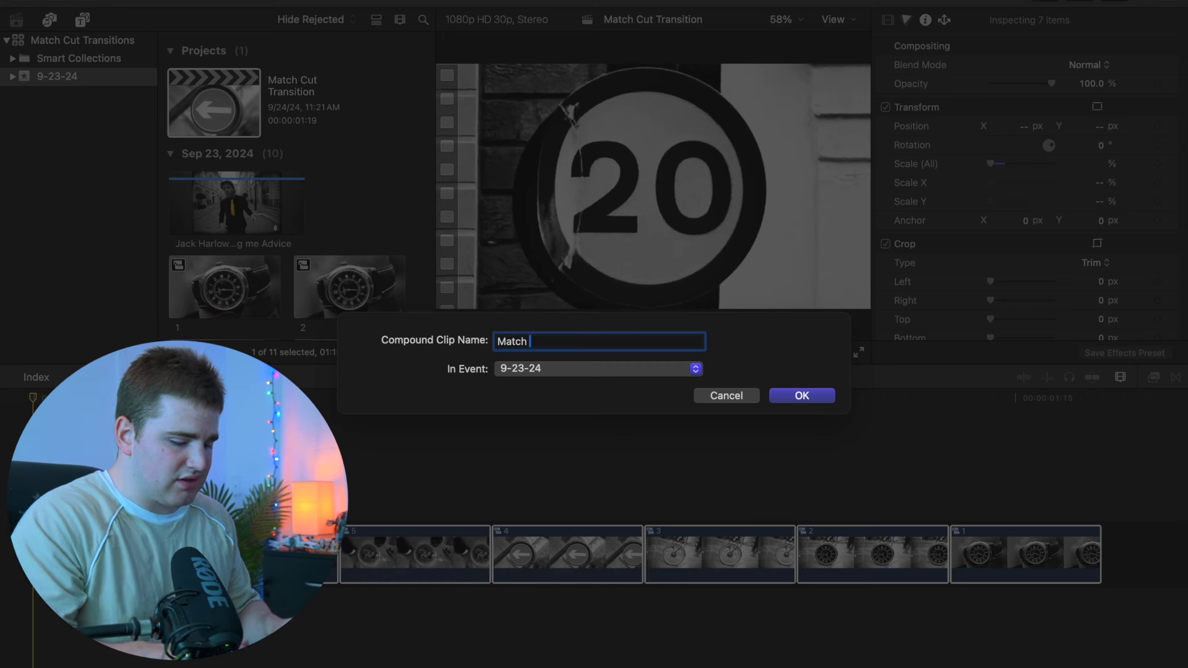
key(Return)
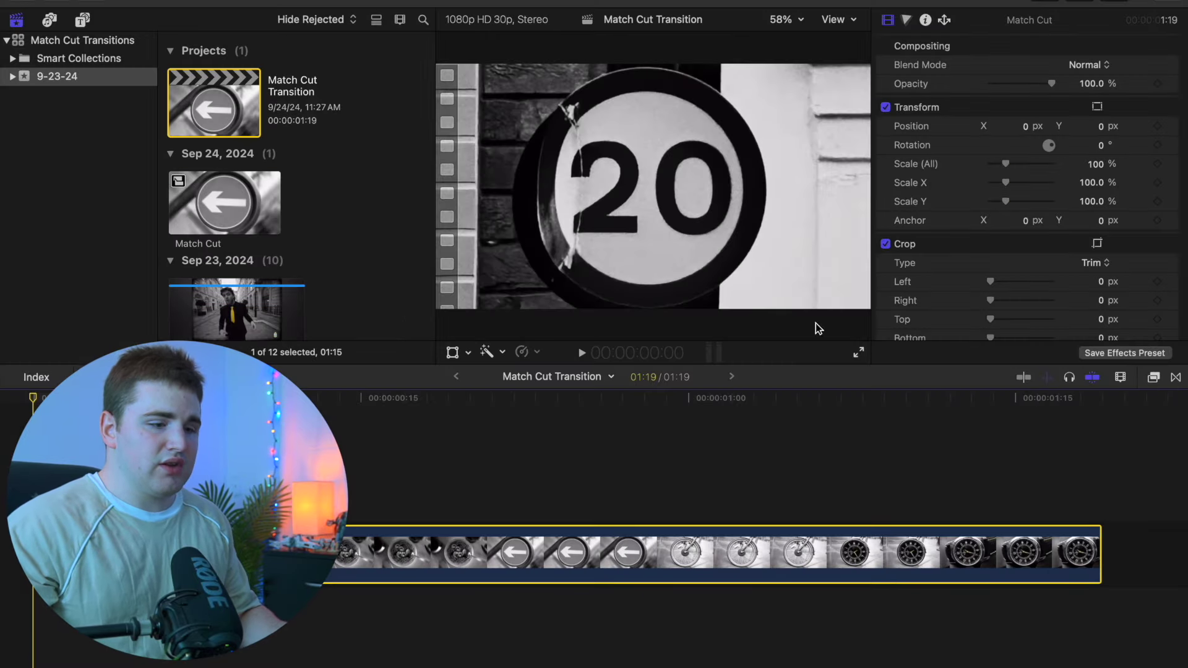
Add rotation and scale keyframes at the start of the Match Cut compound clip and place the playhead on its last frame.
click(1158, 145)
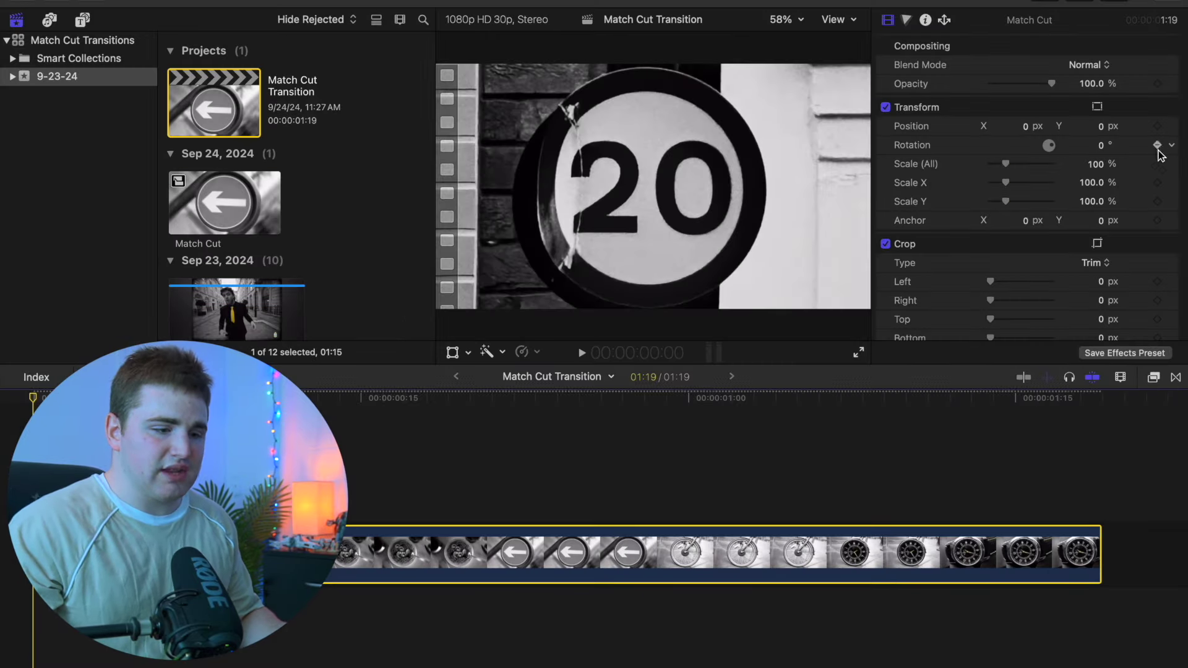
click(1096, 497)
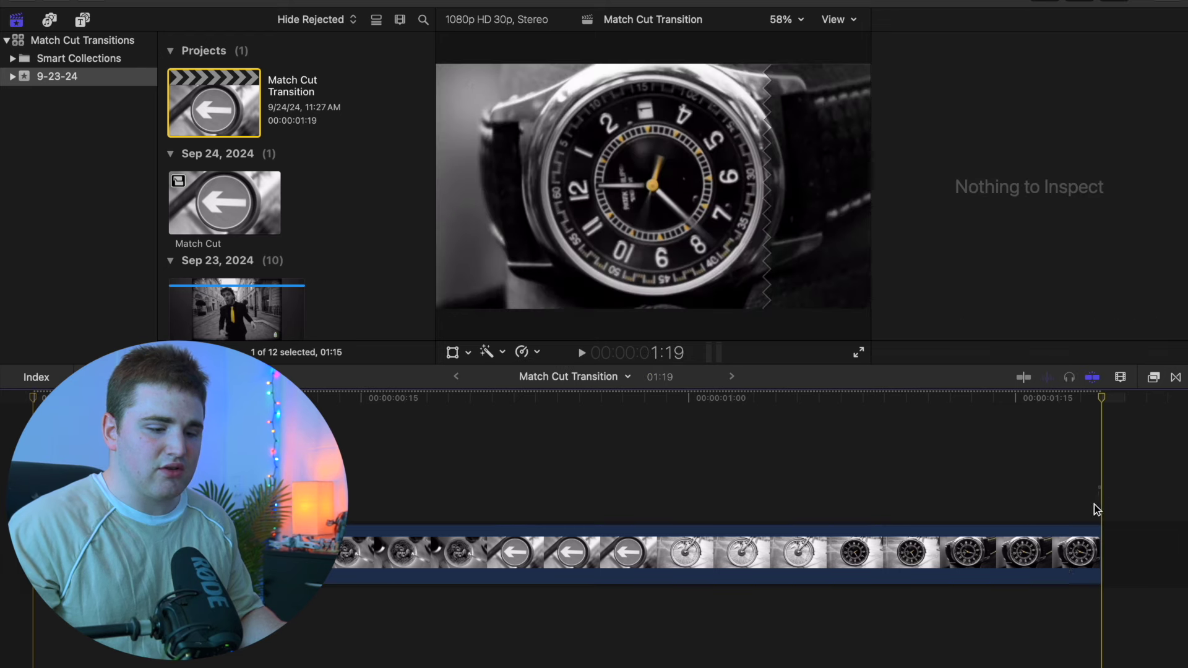
click(1064, 561)
key(Left)
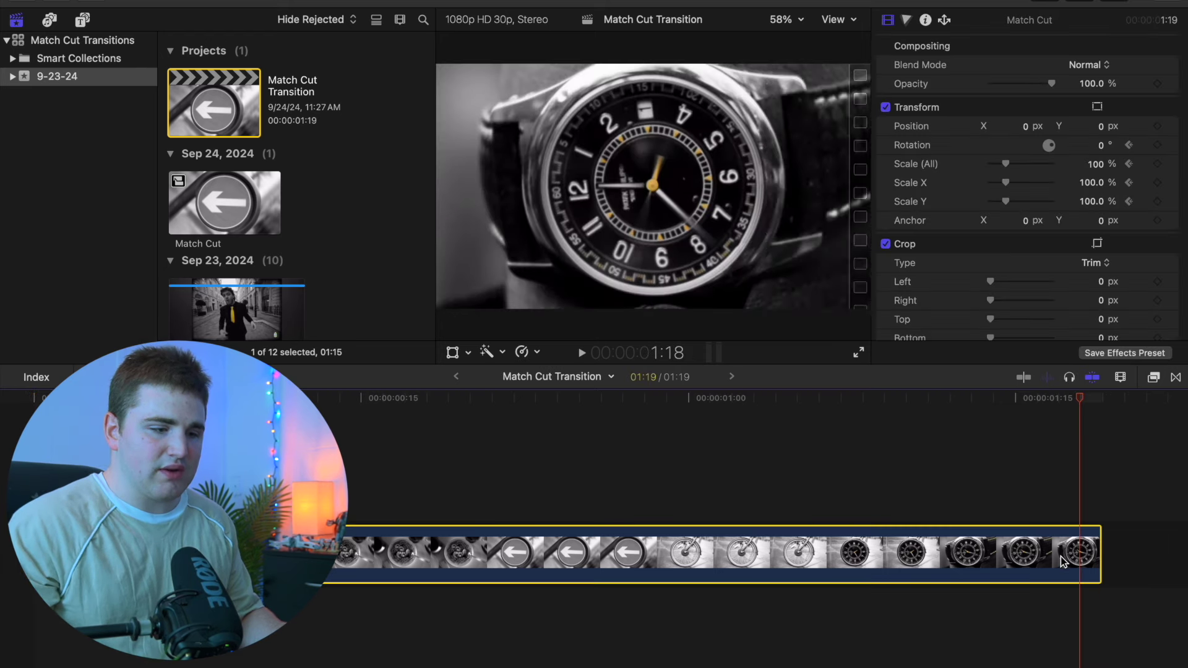
On the compound clip's last frame, set the rotation to 15° and the scale to 130%, and play the animation from the start.
drag(1099, 169, 1096, 145)
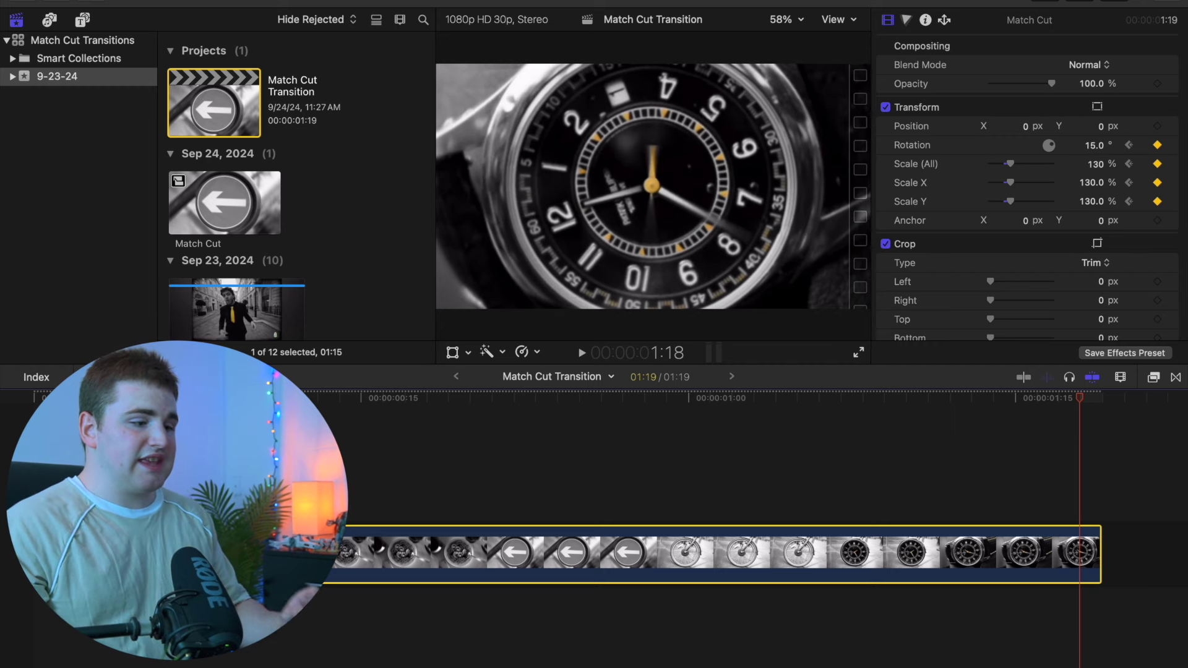
key(Home)
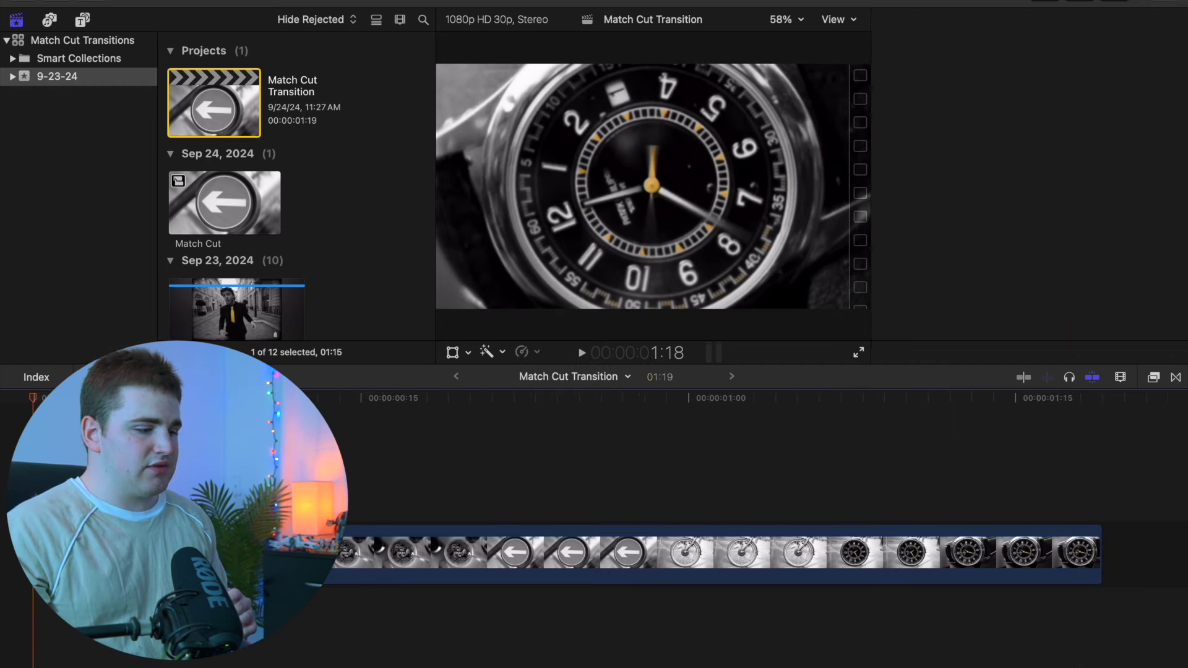
key(space)
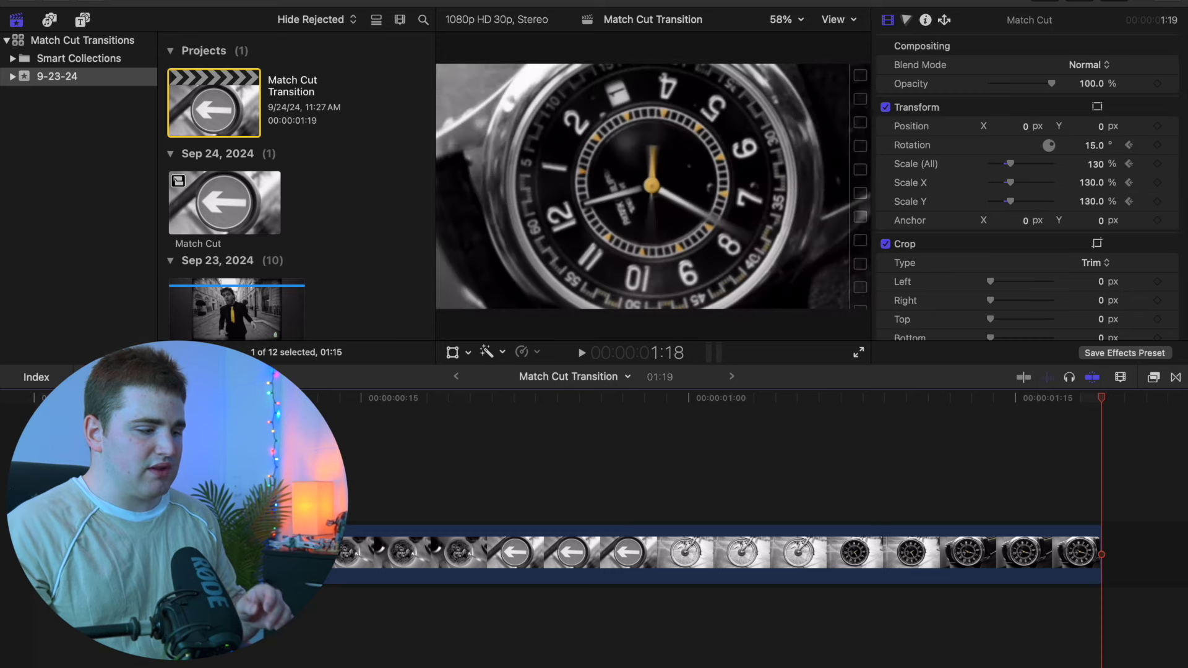
key(Home)
key(space)
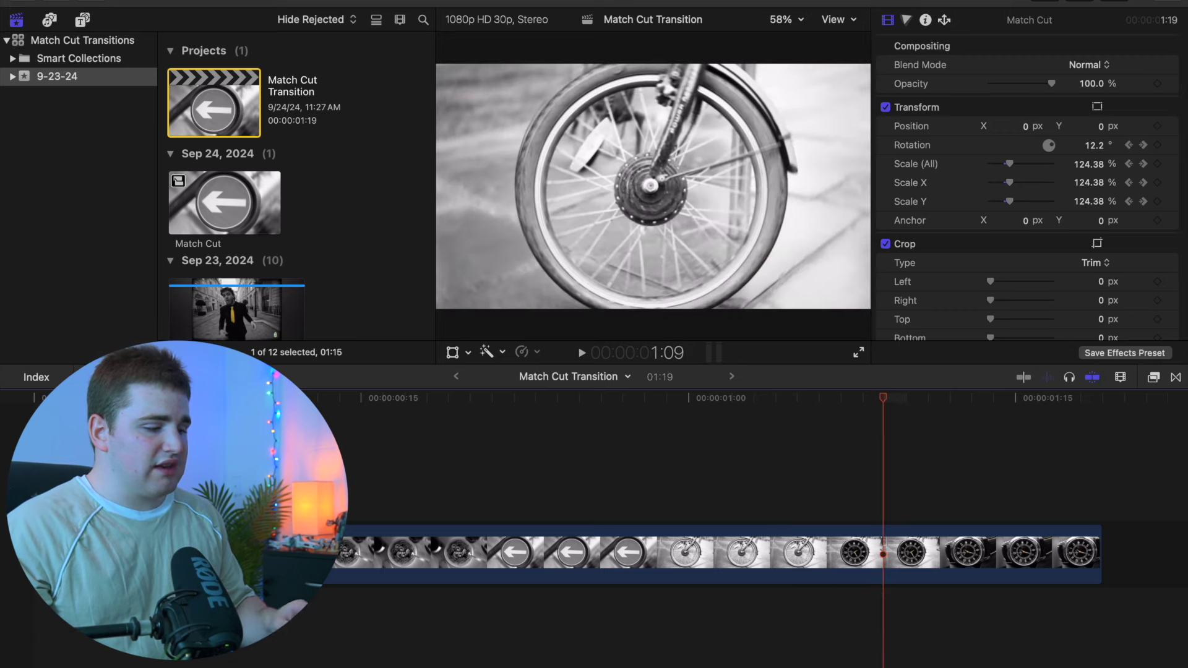
key(space)
key(Home)
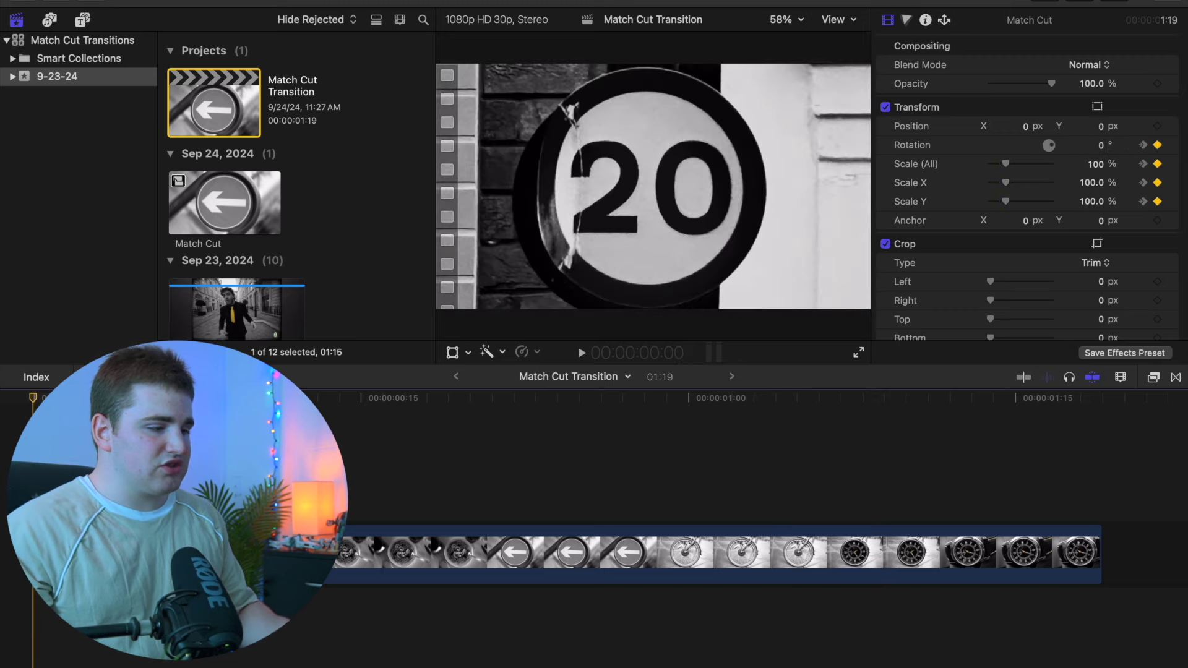
Add the Moderate Motion Blur 2 title above the Match Cut clip, trim it to the clip's end and play back the sequence.
click(83, 20)
drag(365, 193, 93, 458)
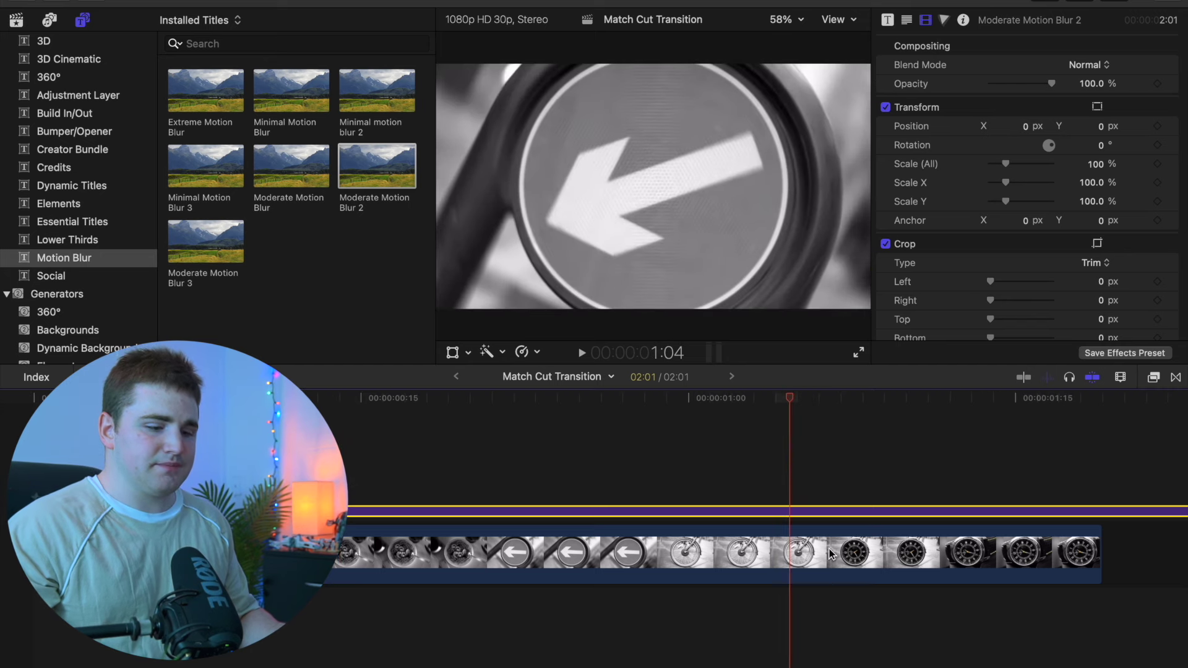
click(1101, 499)
click(1103, 510)
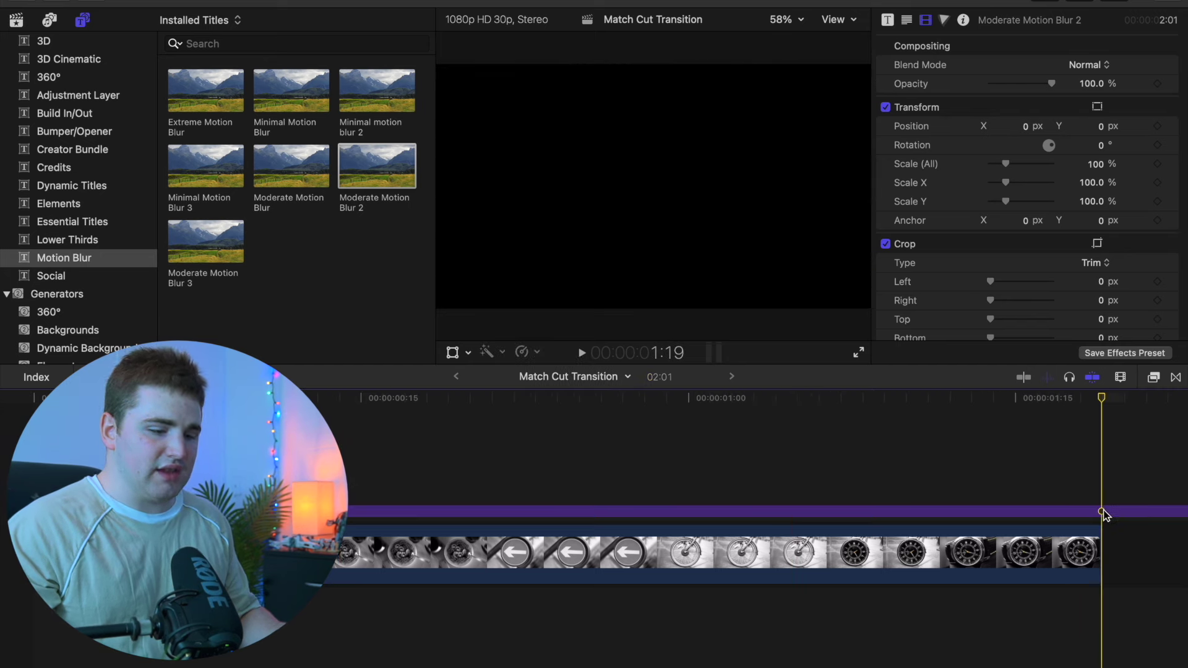
key(alt+])
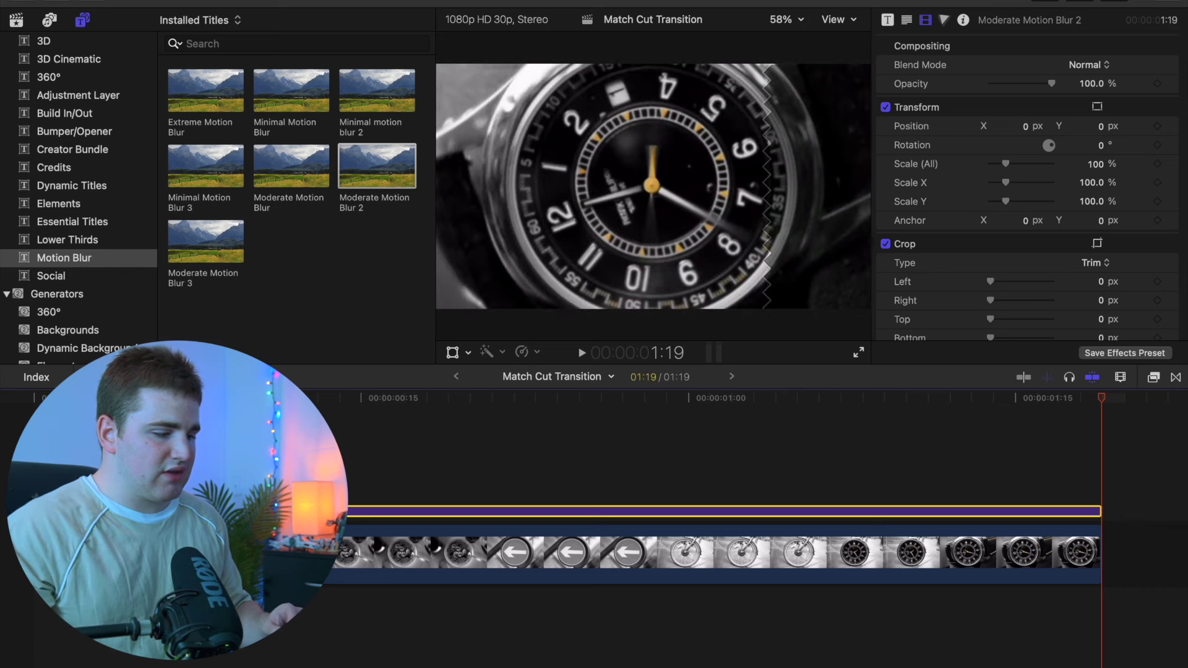
key(Home)
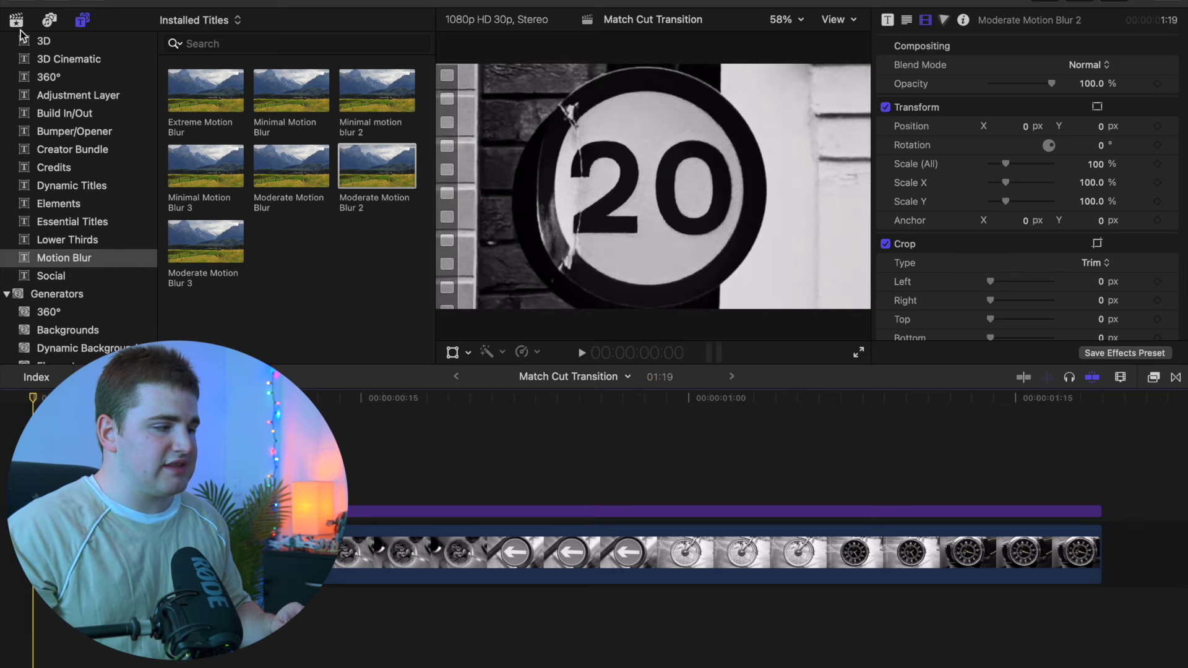
click(16, 22)
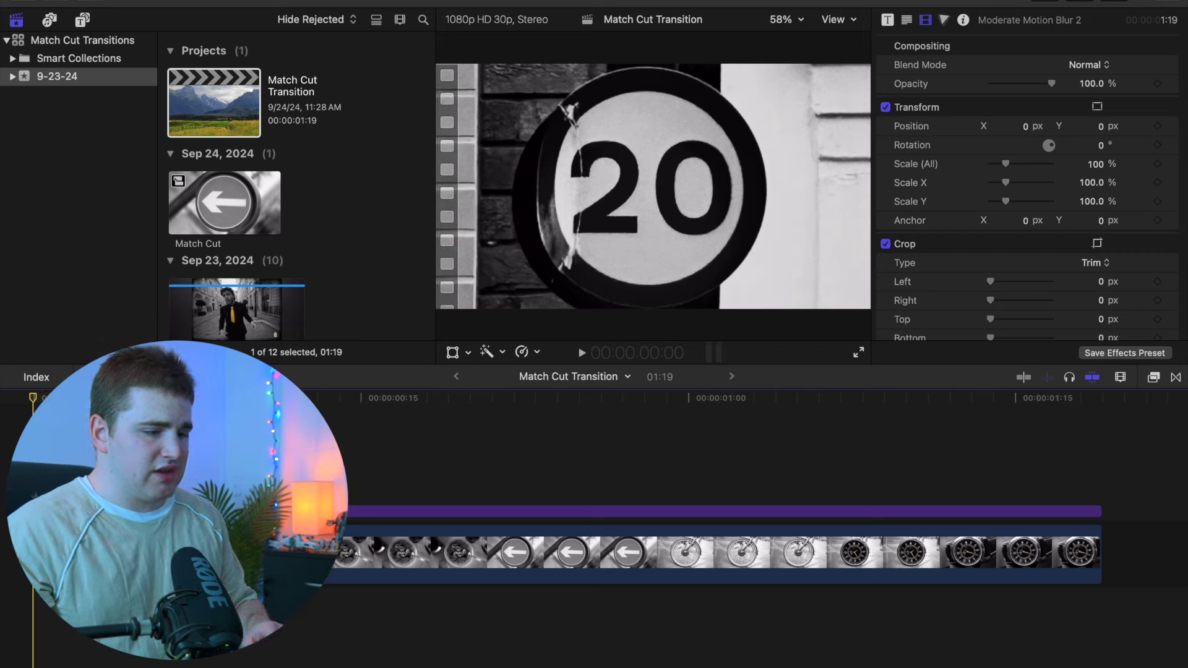
key(space)
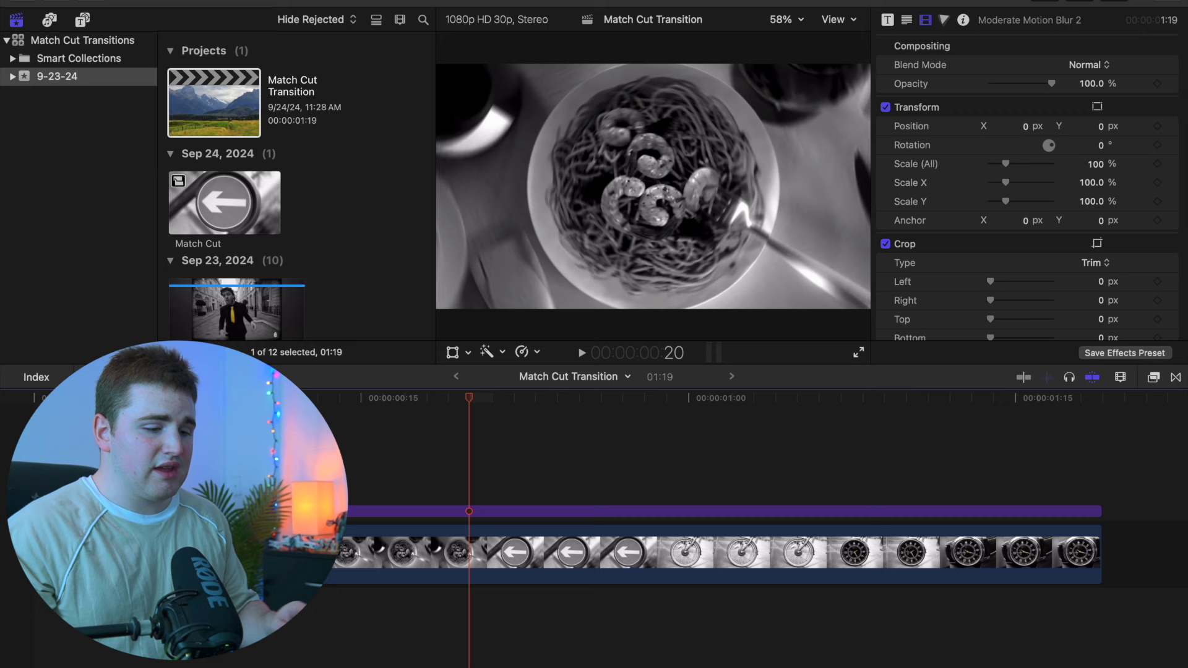
Apply the Radial blur effect to the Match Cut compound clip with an amount of 13.05 and play back the sequence.
click(1154, 377)
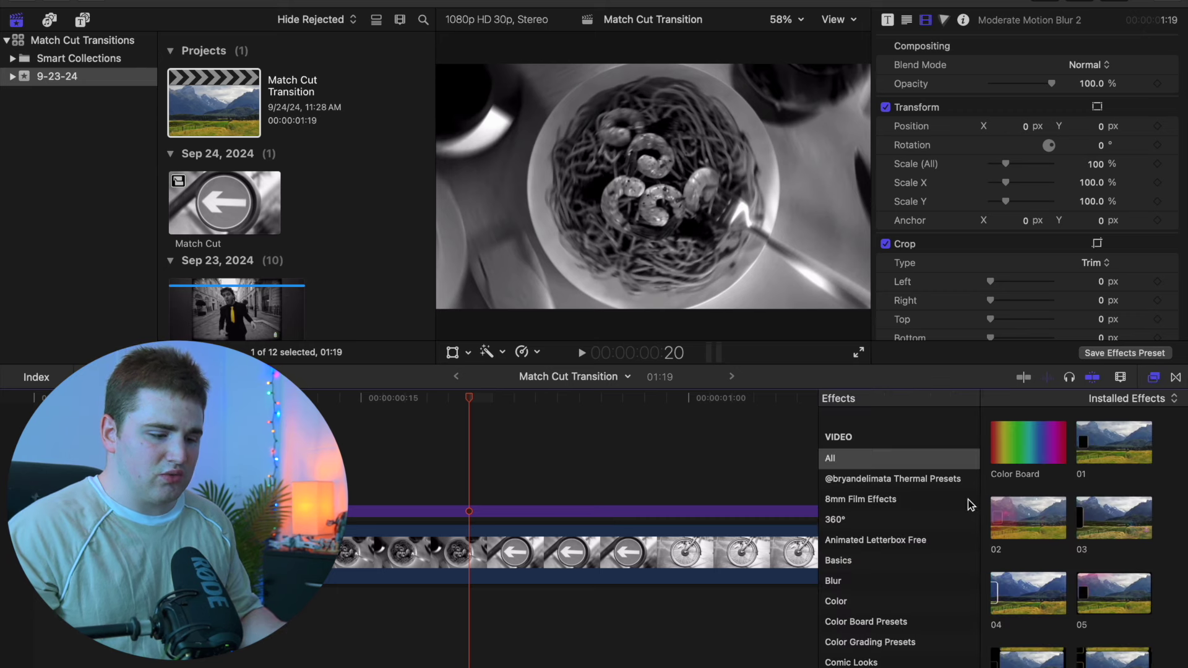
click(861, 581)
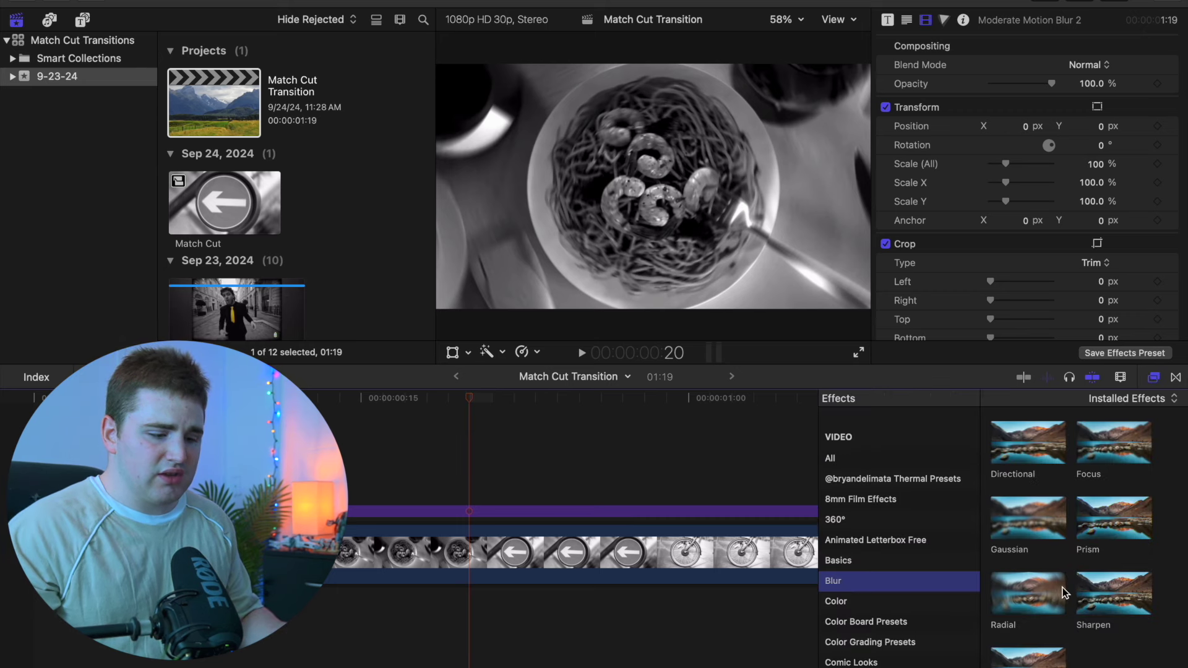
drag(1064, 592, 724, 551)
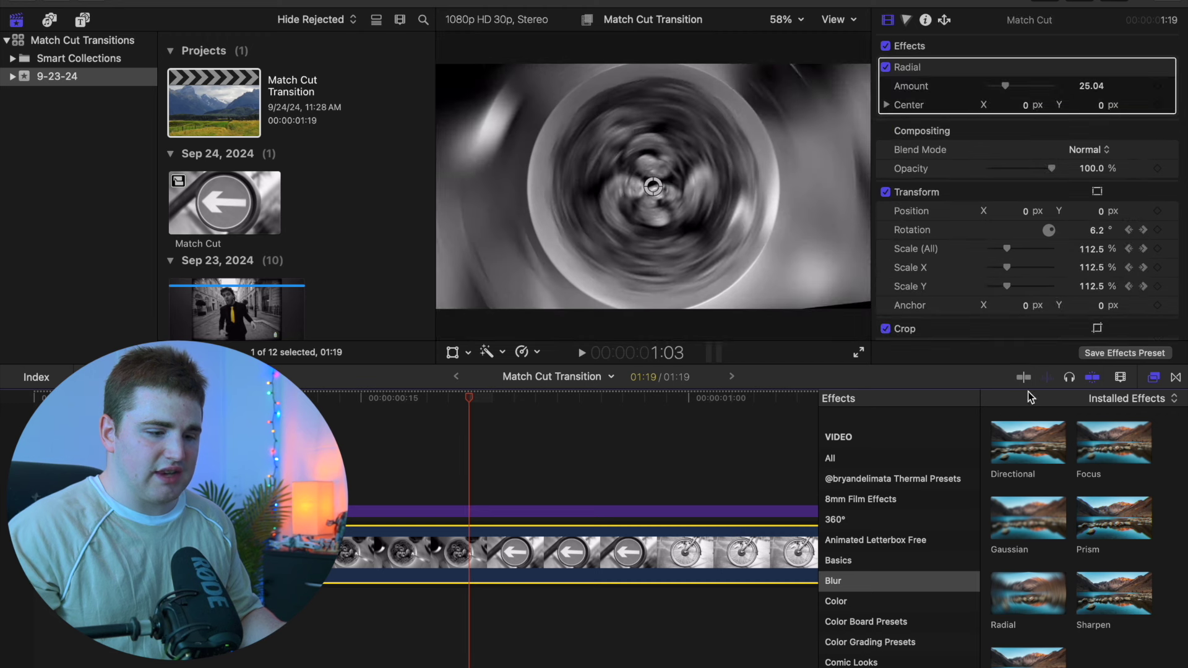
click(1160, 379)
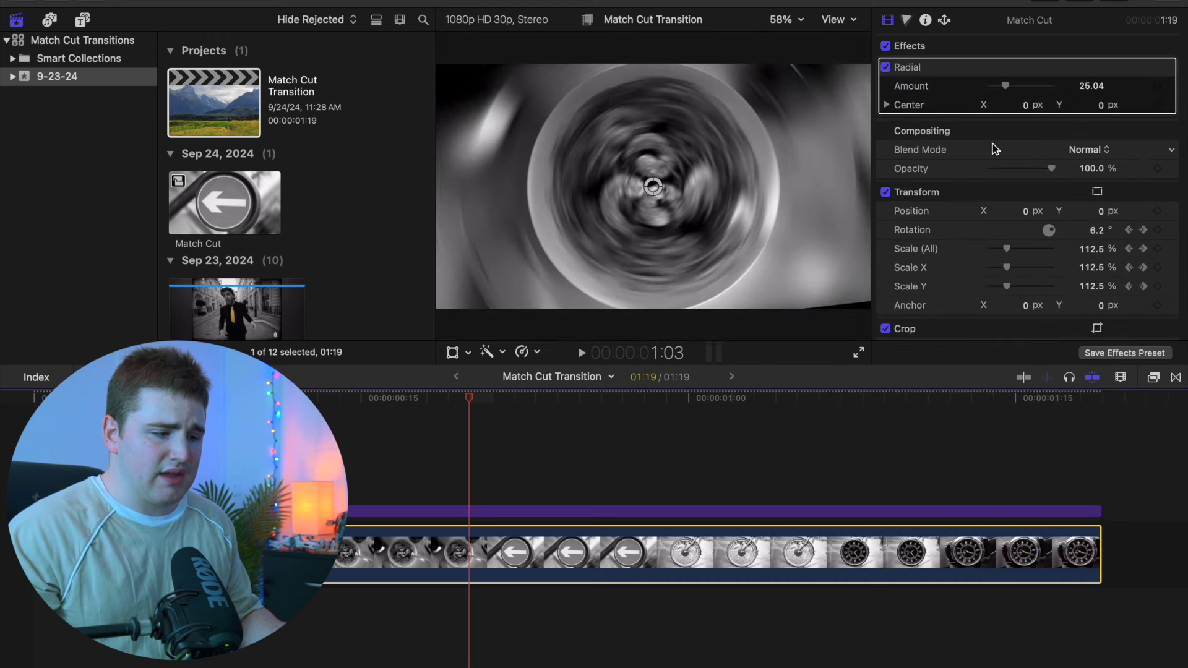
mouse_move(1005, 92)
mouse_down()
mouse_move(988, 92)
mouse_move(1000, 92)
mouse_up()
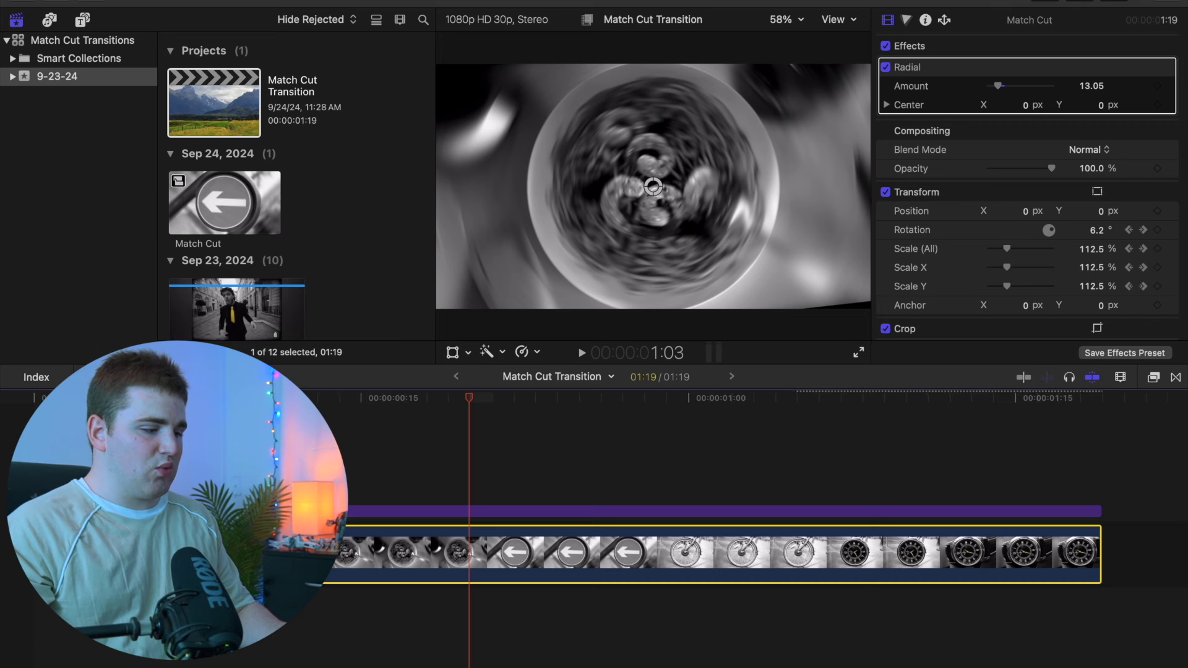
click(24, 601)
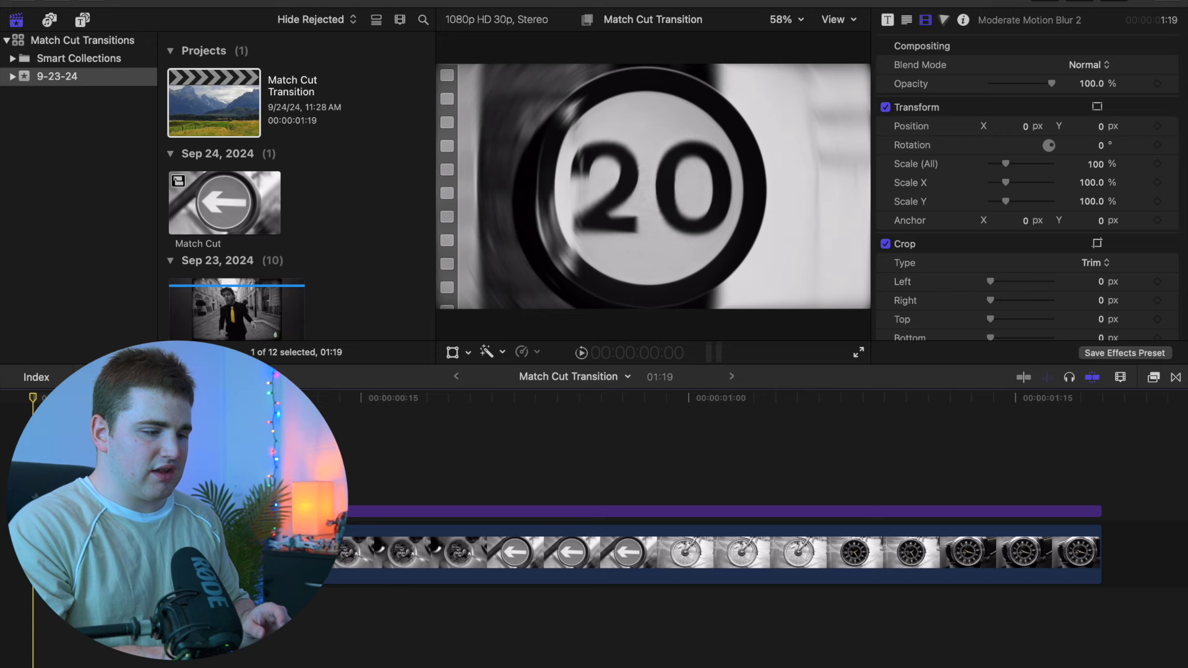
click(581, 353)
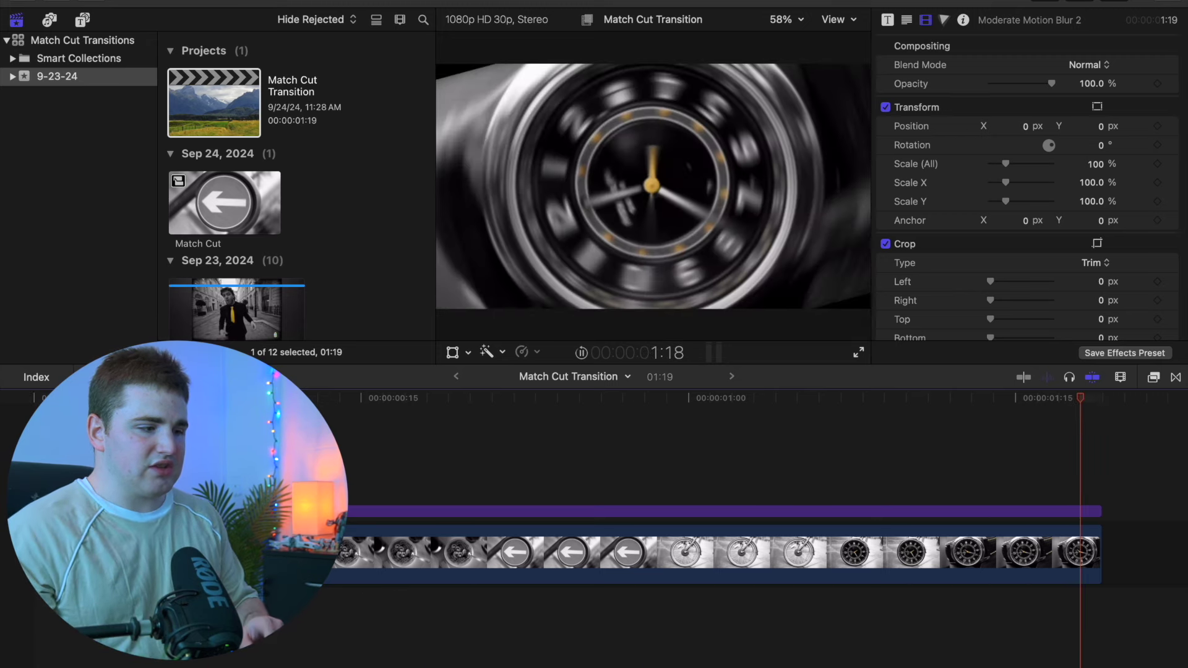
key(space)
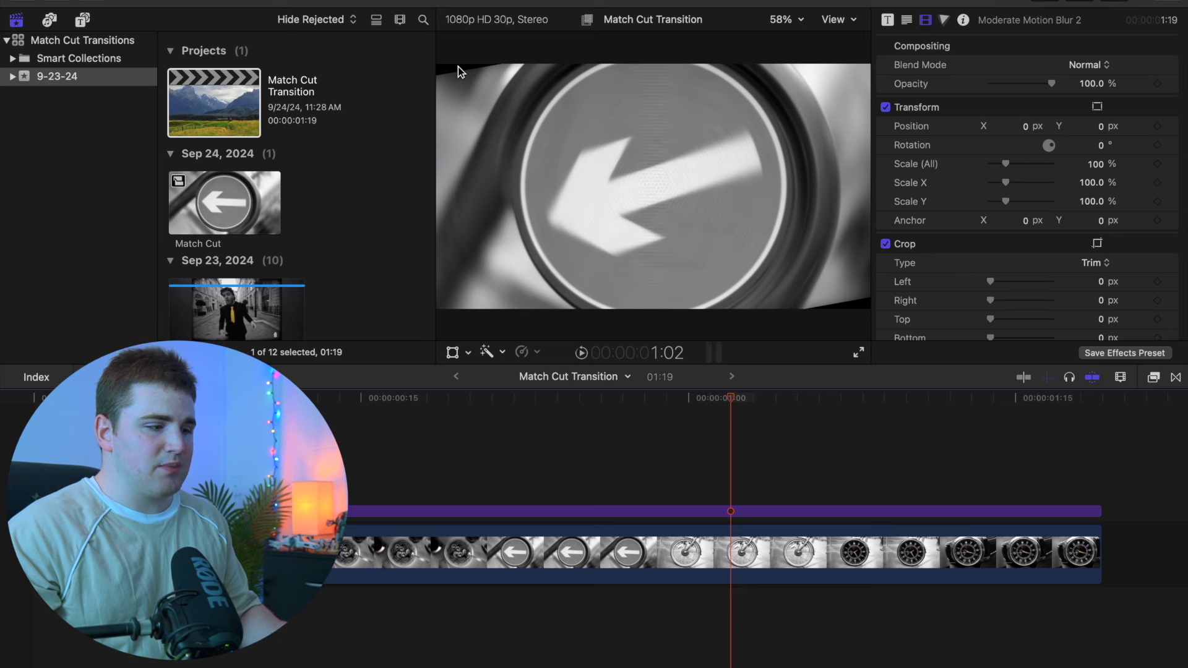
Set the Match Cut clip's rotation keyframe on its last frame to 8° and play the sequence from the start.
click(725, 565)
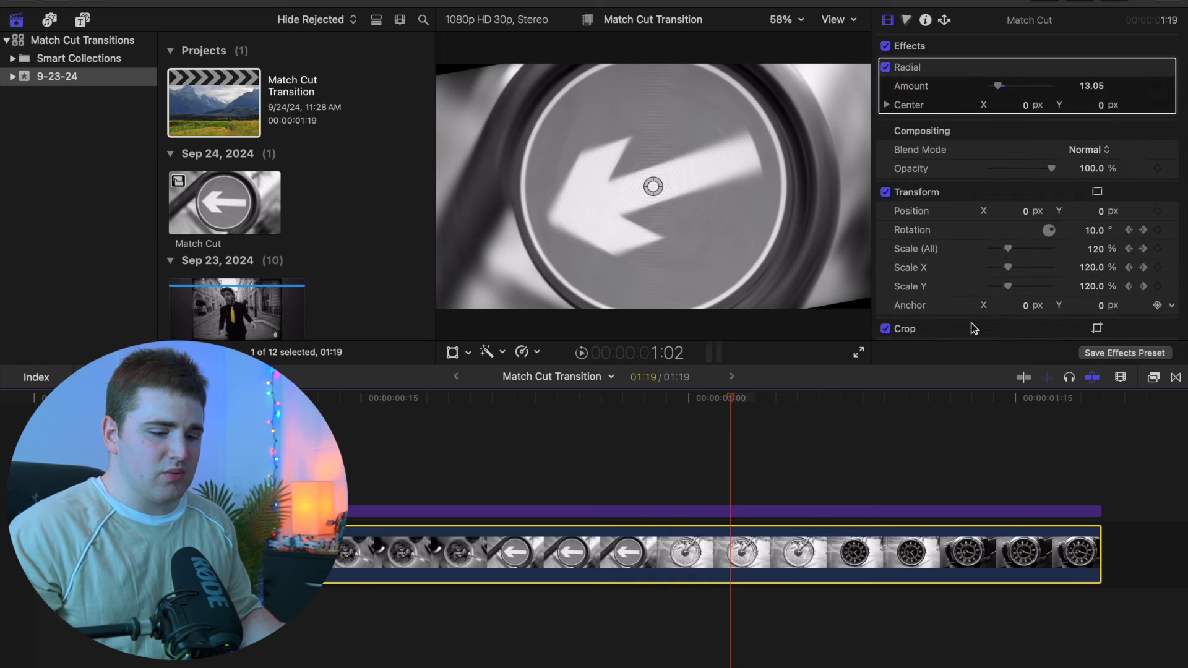
click(1105, 482)
key(Left)
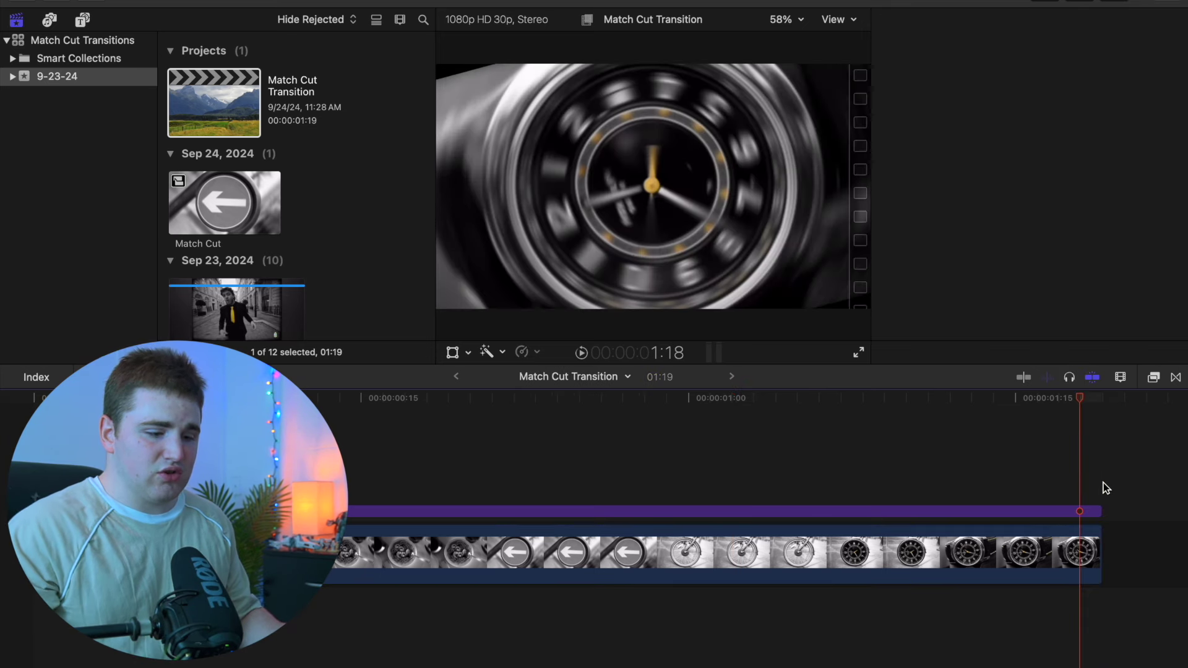
click(1058, 548)
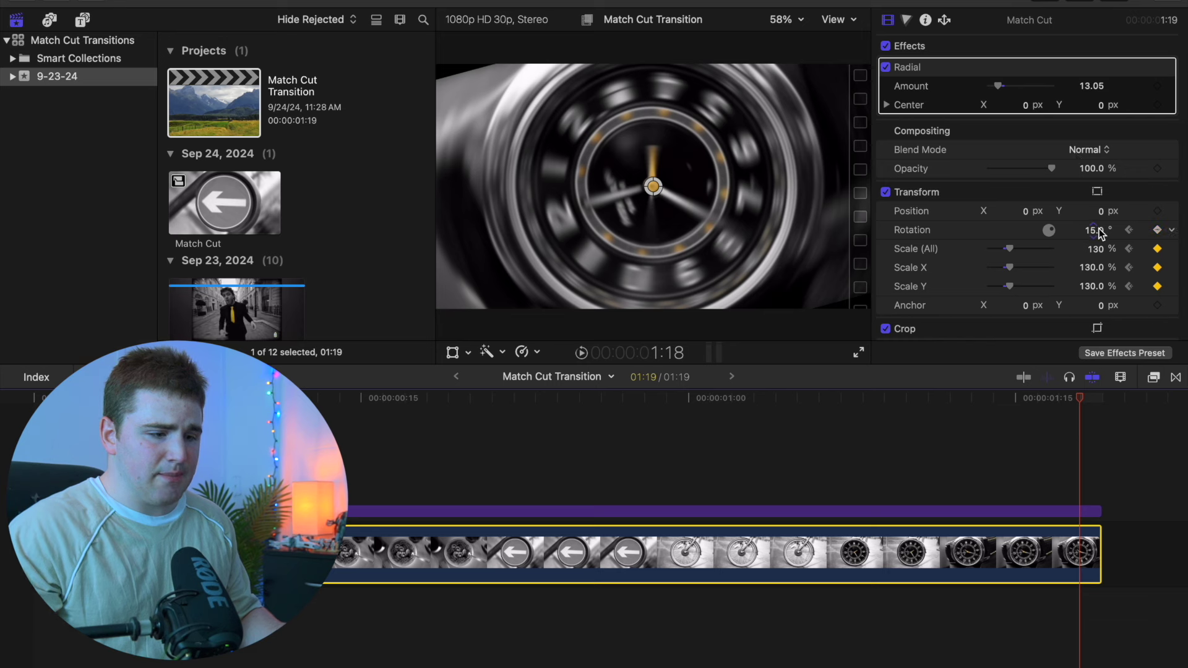
drag(1097, 231, 1092, 244)
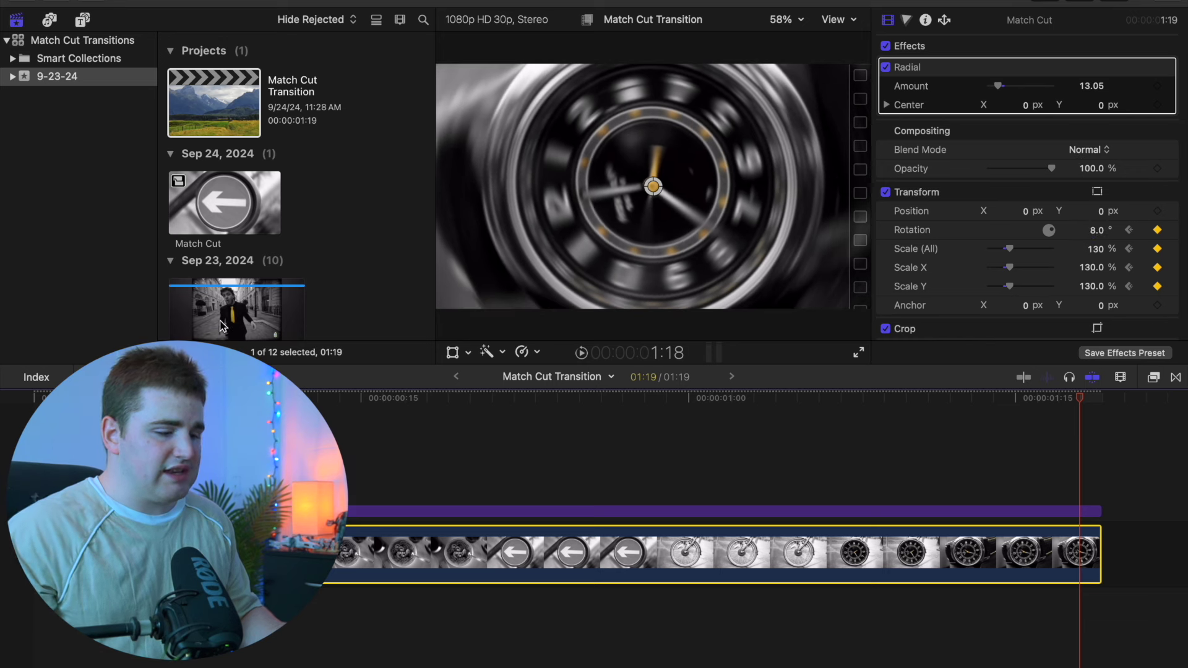
click(33, 464)
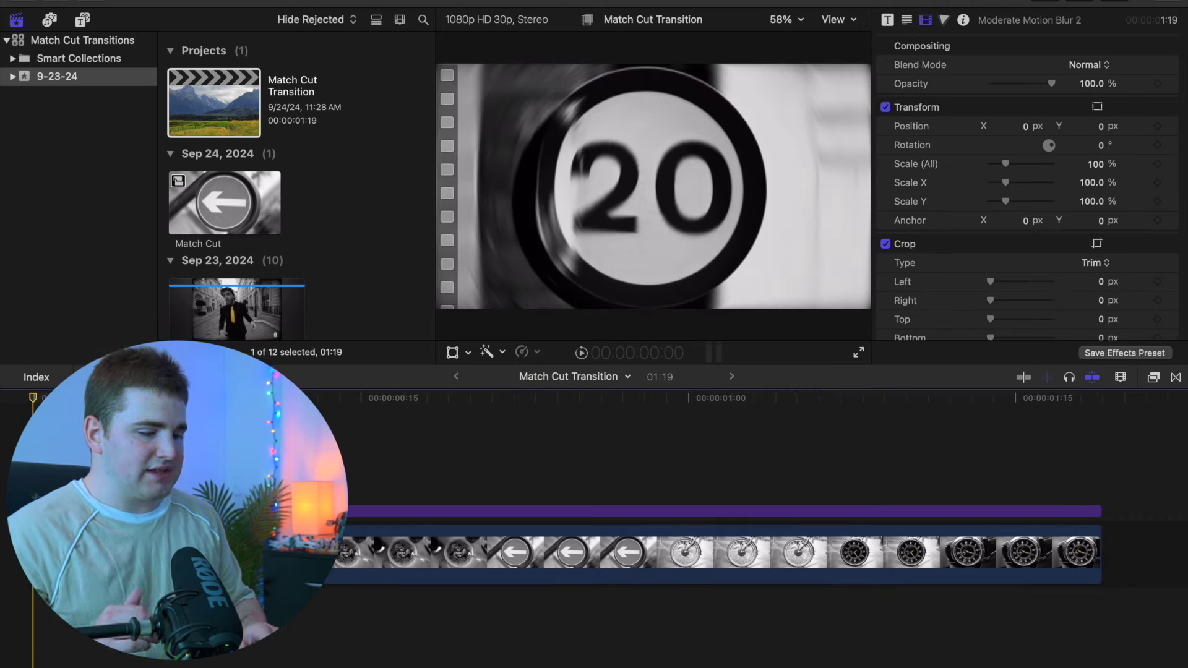
key(space)
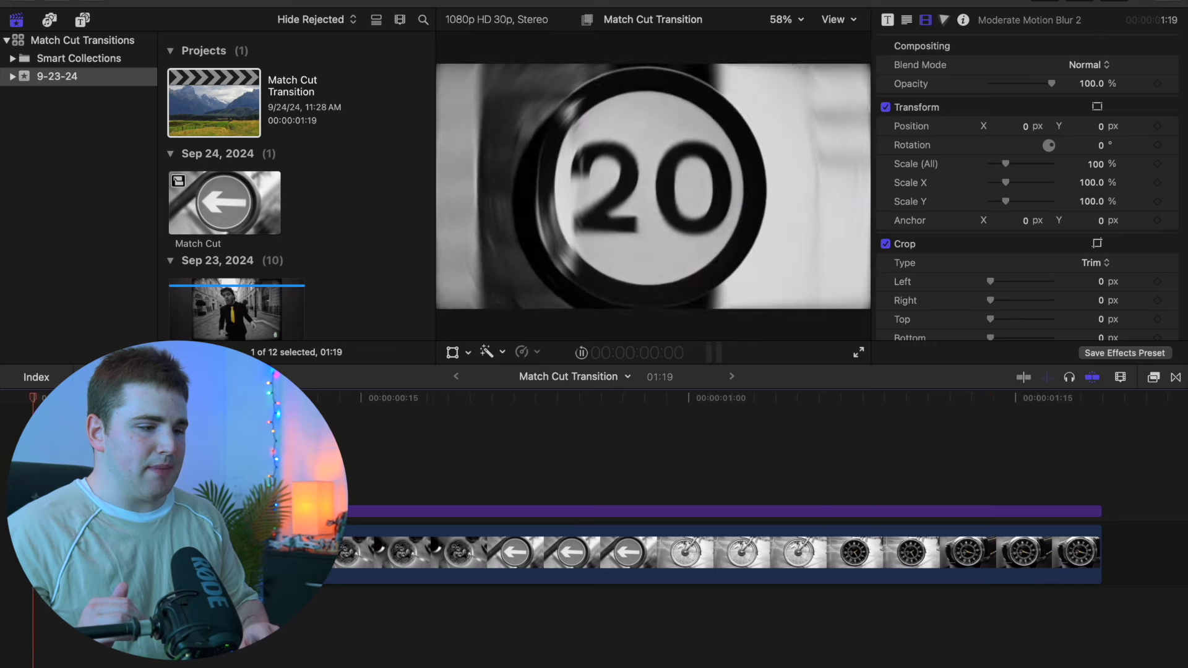
key(space)
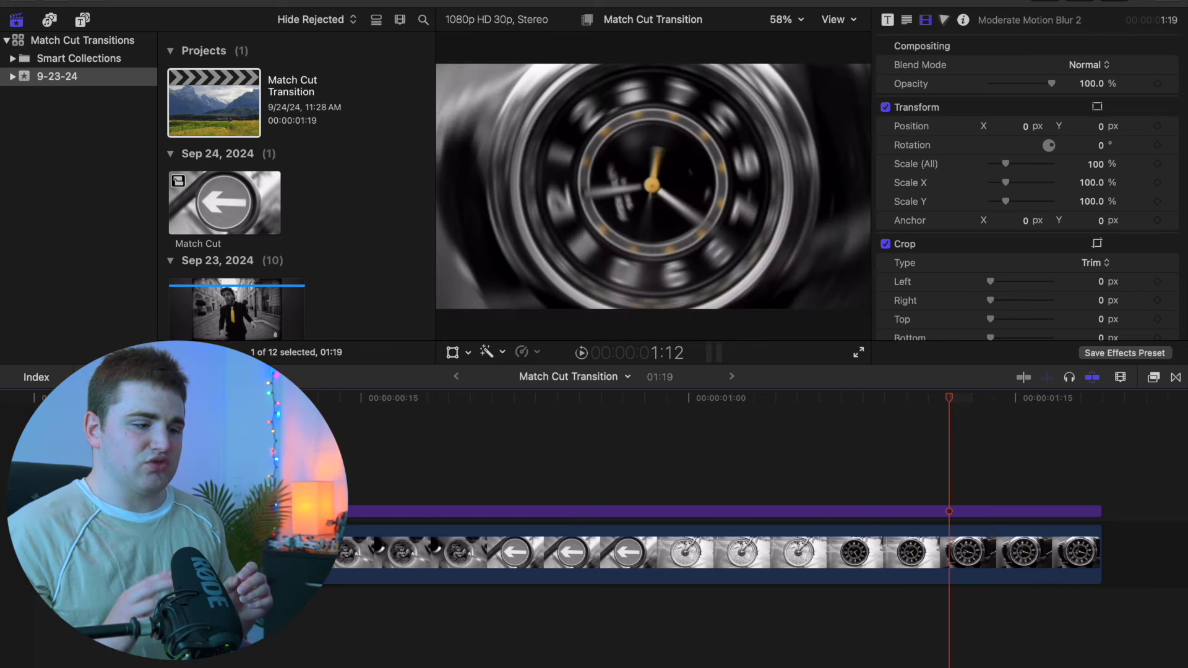